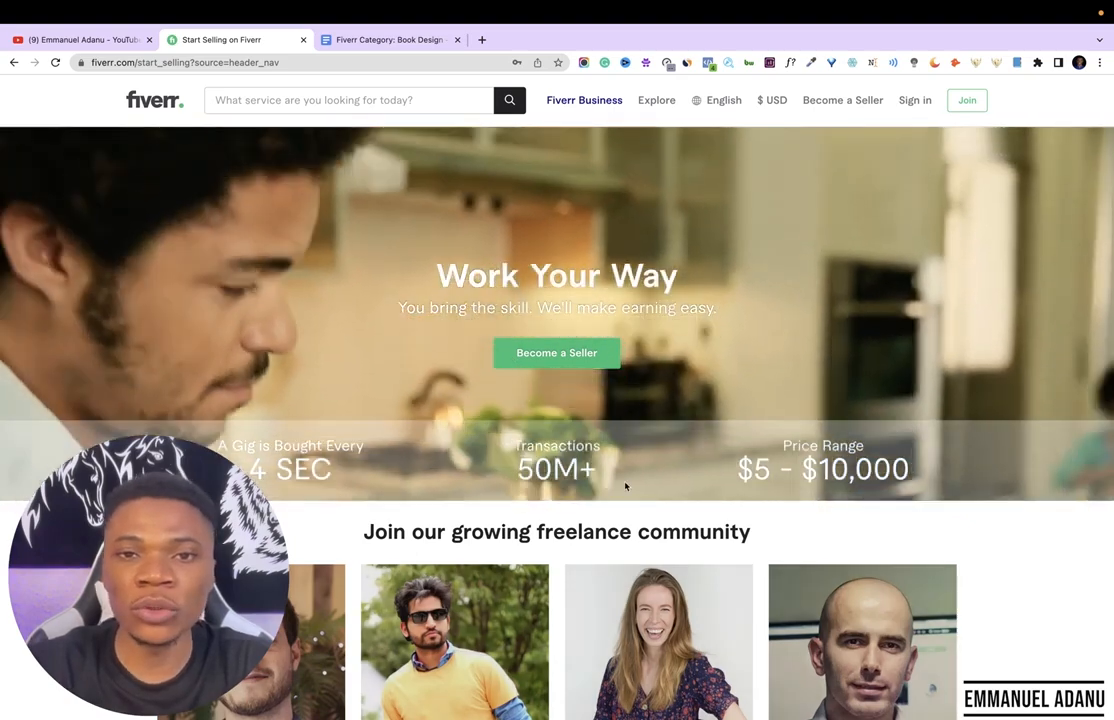
pyautogui.scroll(-4, 1059, 560)
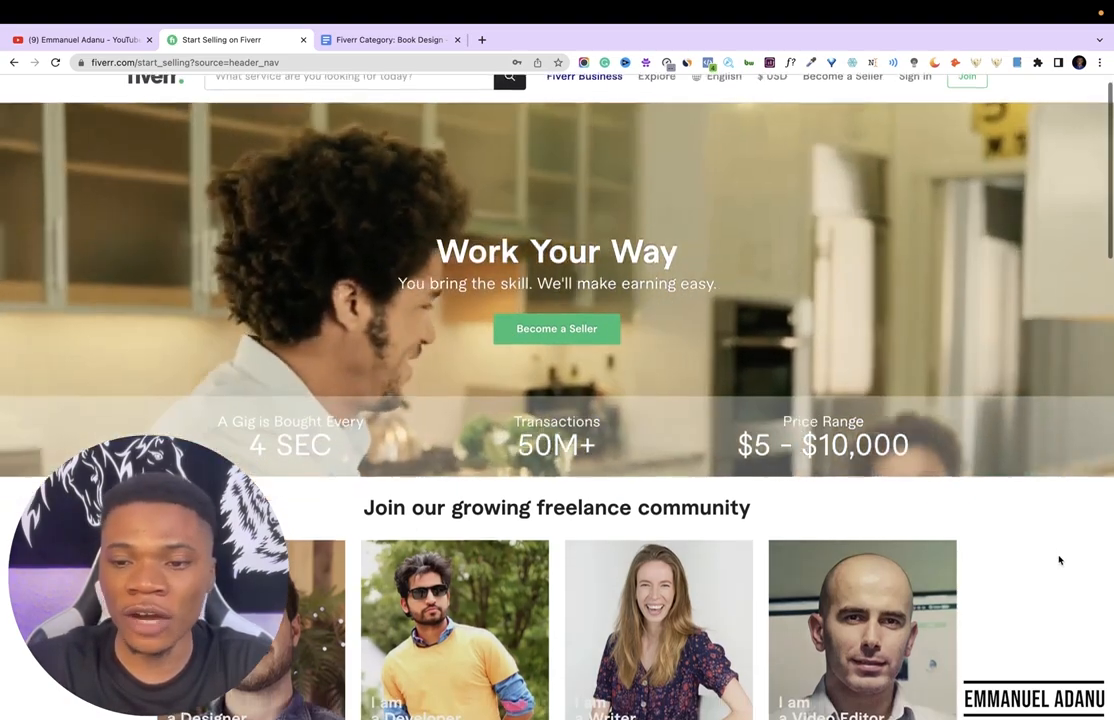
pyautogui.scroll(-5, 1059, 560)
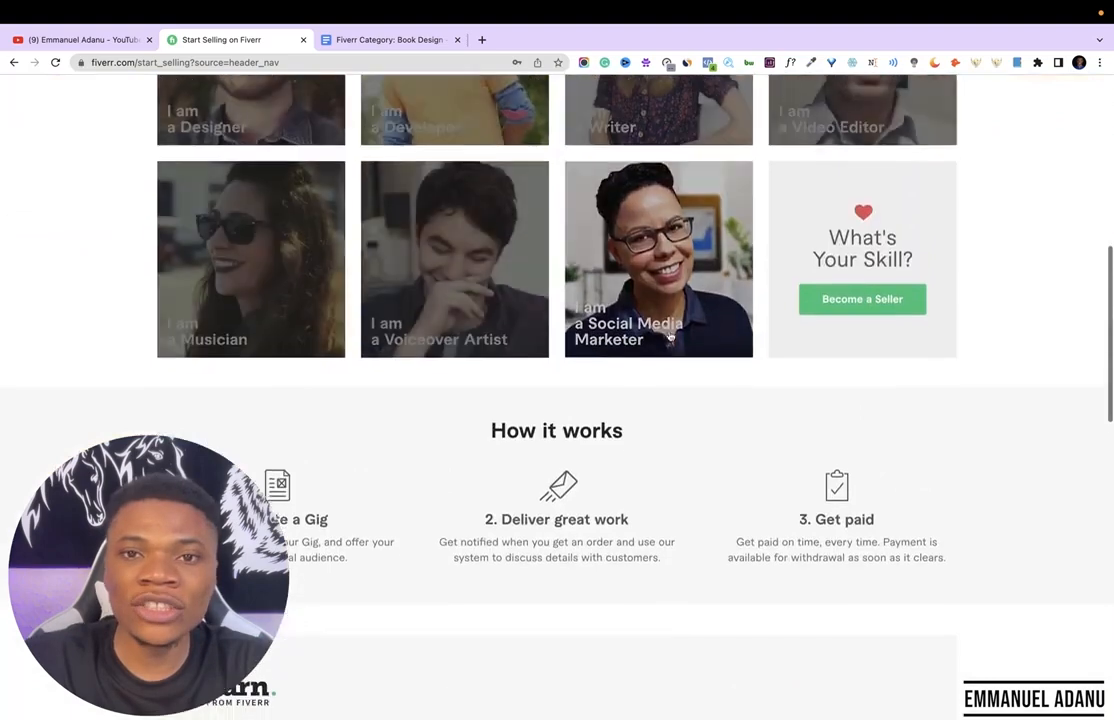
pyautogui.scroll(-1, 670, 336)
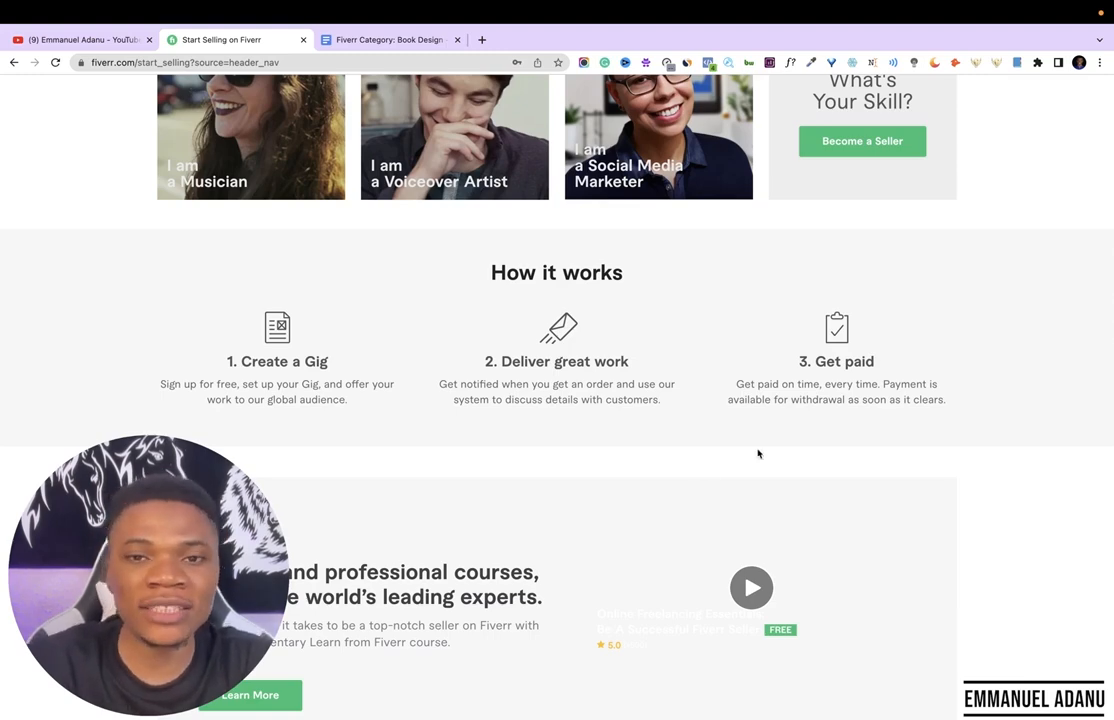
pyautogui.scroll(-10, 972, 375)
pyautogui.scroll(-8, 974, 374)
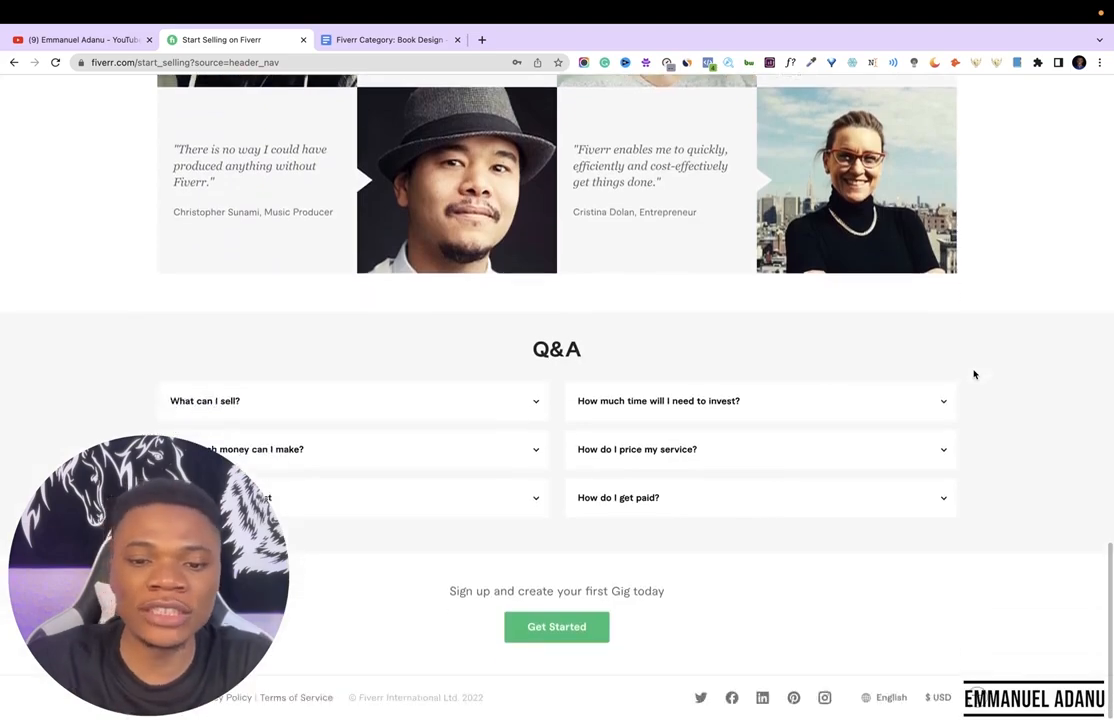
pyautogui.scroll(20, 974, 374)
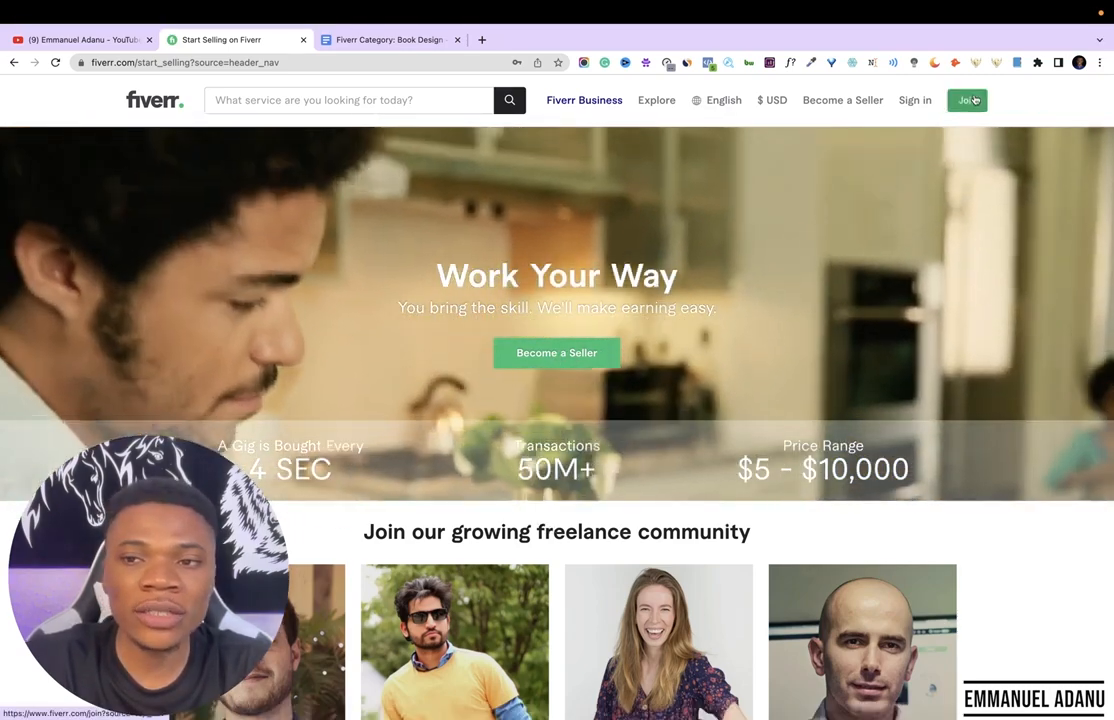
# Step: Start joining Fiverr with a Google account and pick the account to use
pyautogui.click(970, 100)
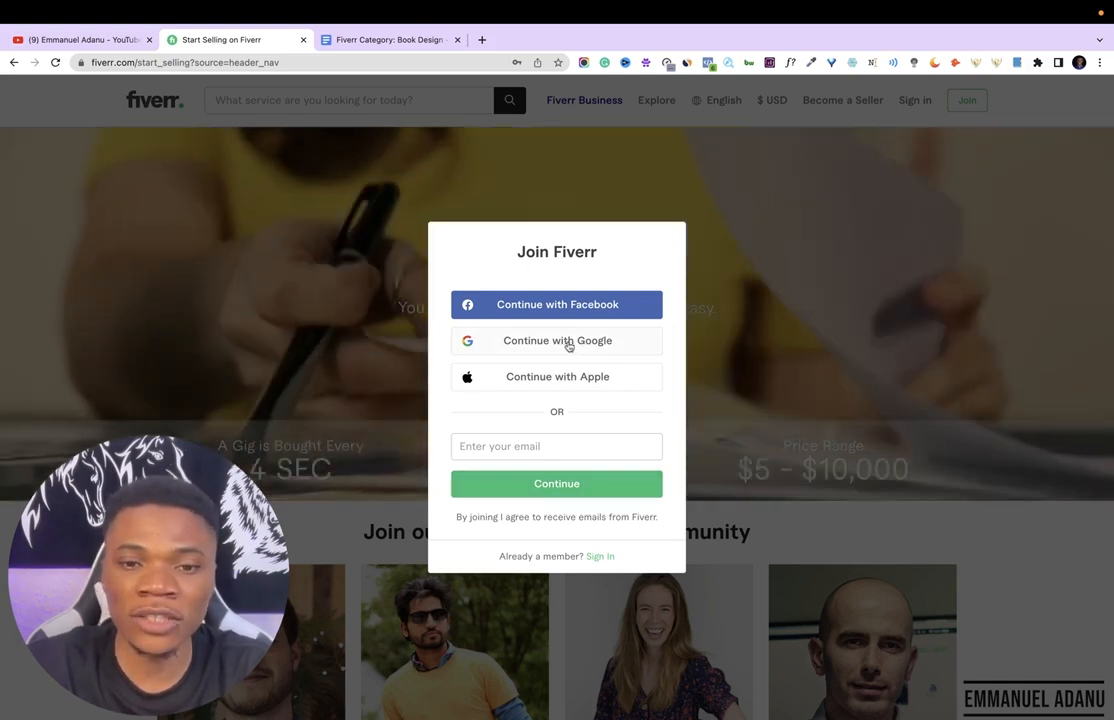
pyautogui.click(570, 346)
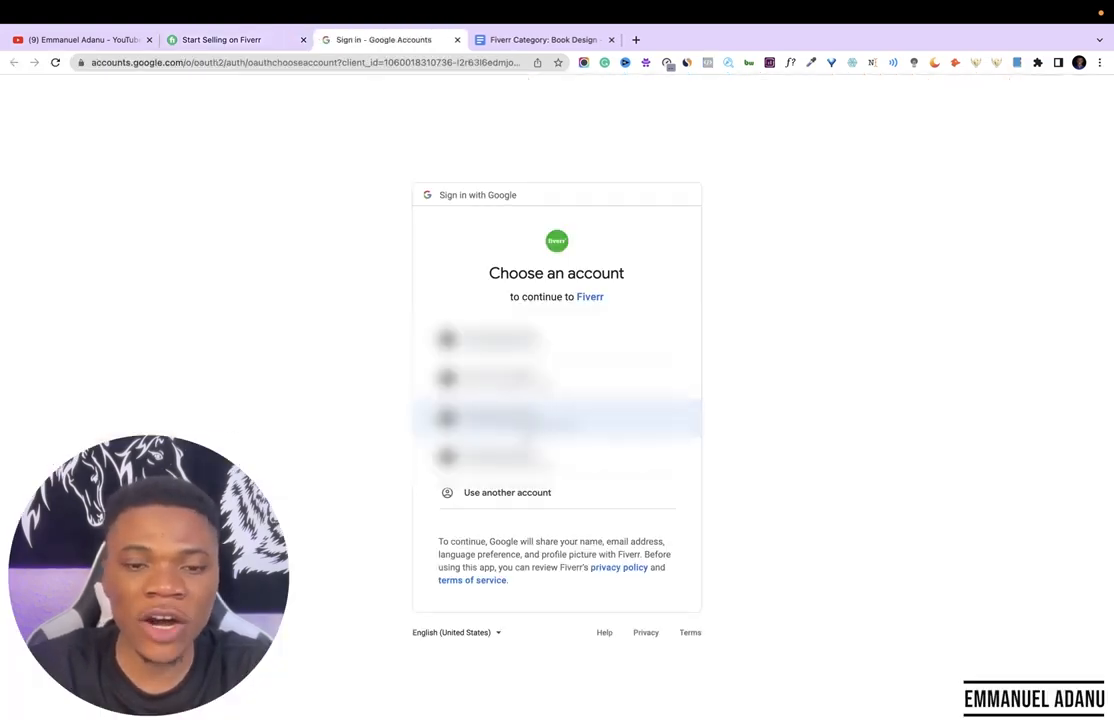
pyautogui.click(556, 418)
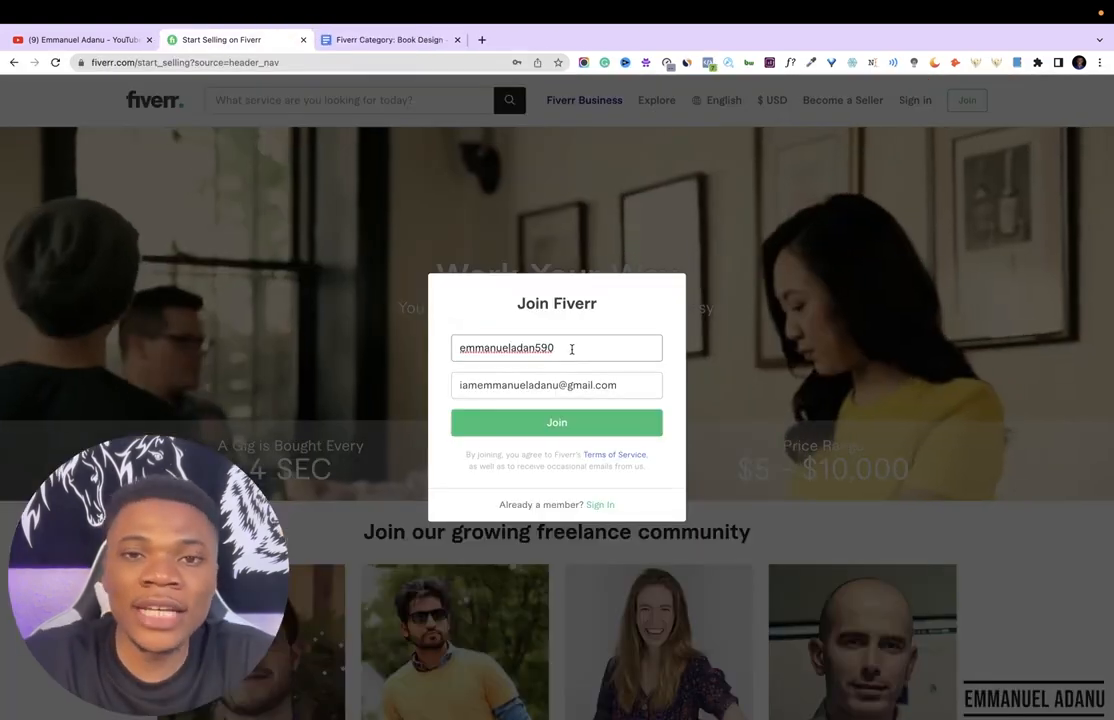
# Step: Replace the taken suggested username with an available one and create the account
pyautogui.press('super+a')
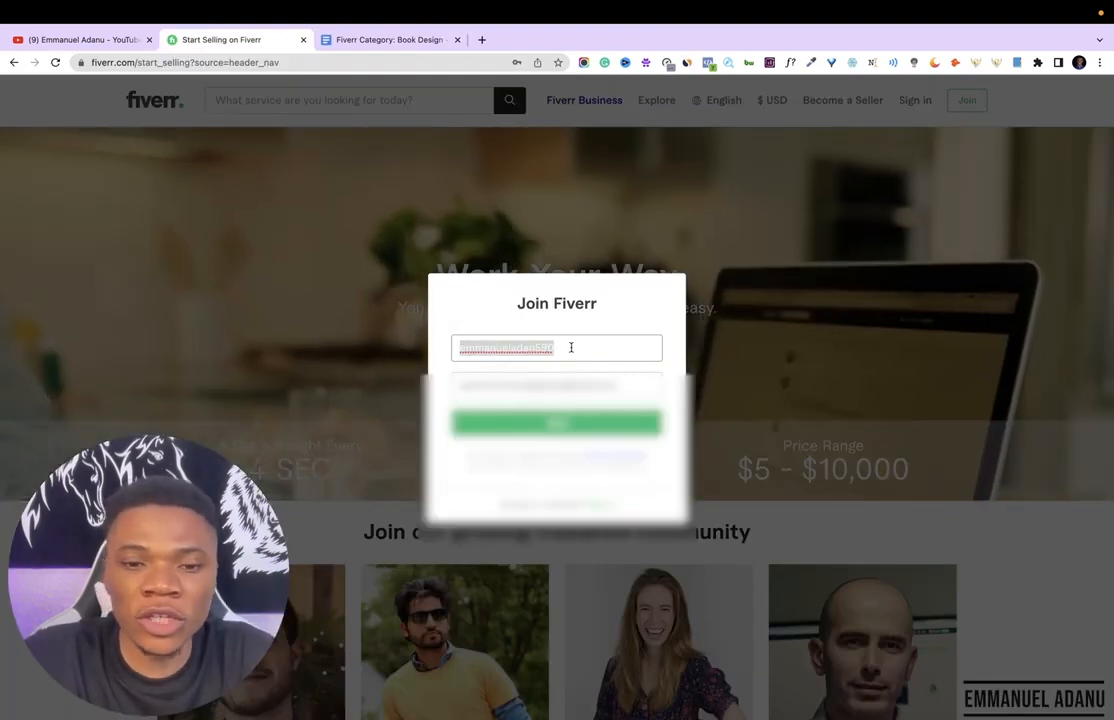
pyautogui.press('BackSpace')
pyautogui.write('iam_emm')
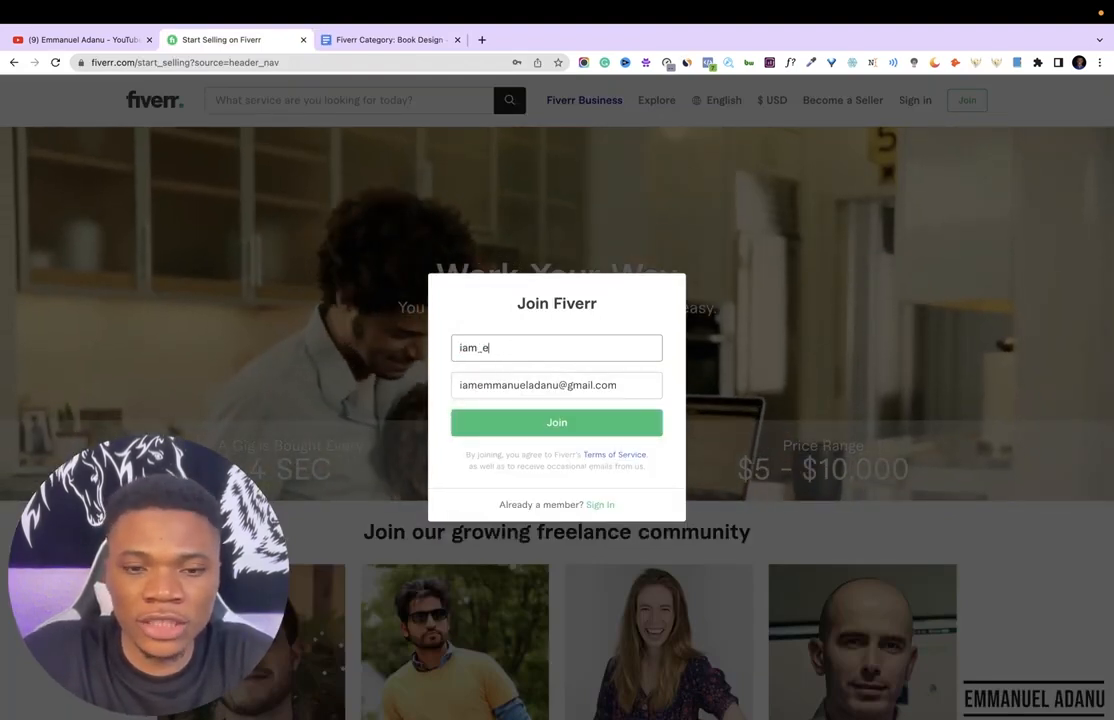
pyautogui.write('anuel')
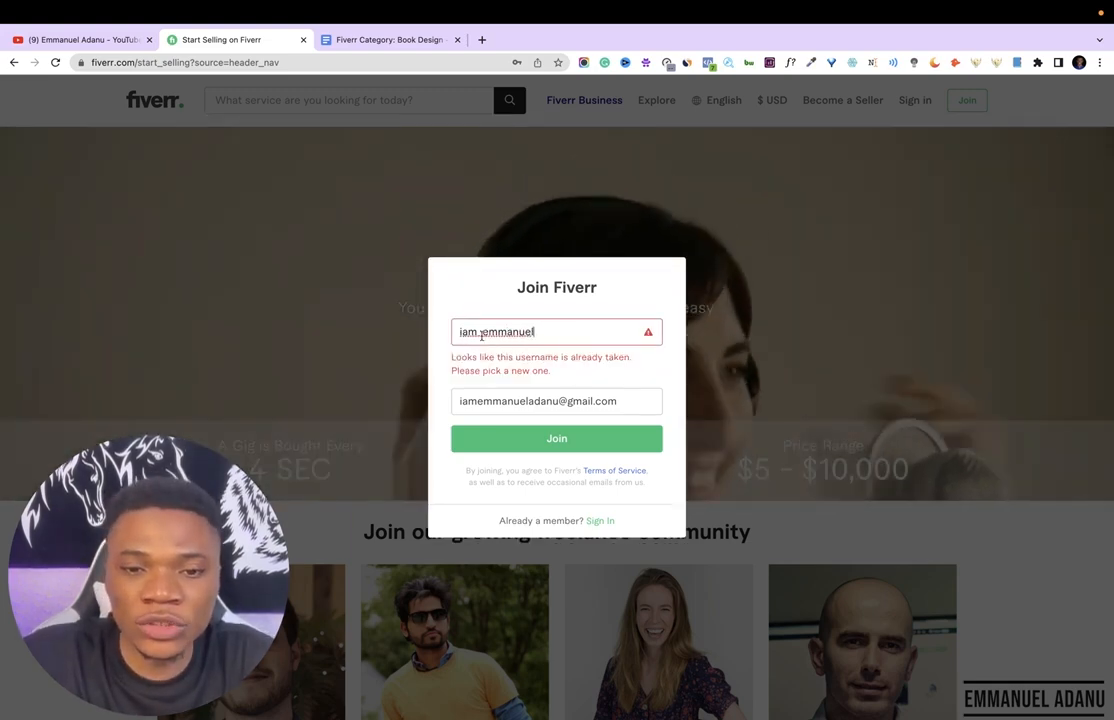
pyautogui.write('22')
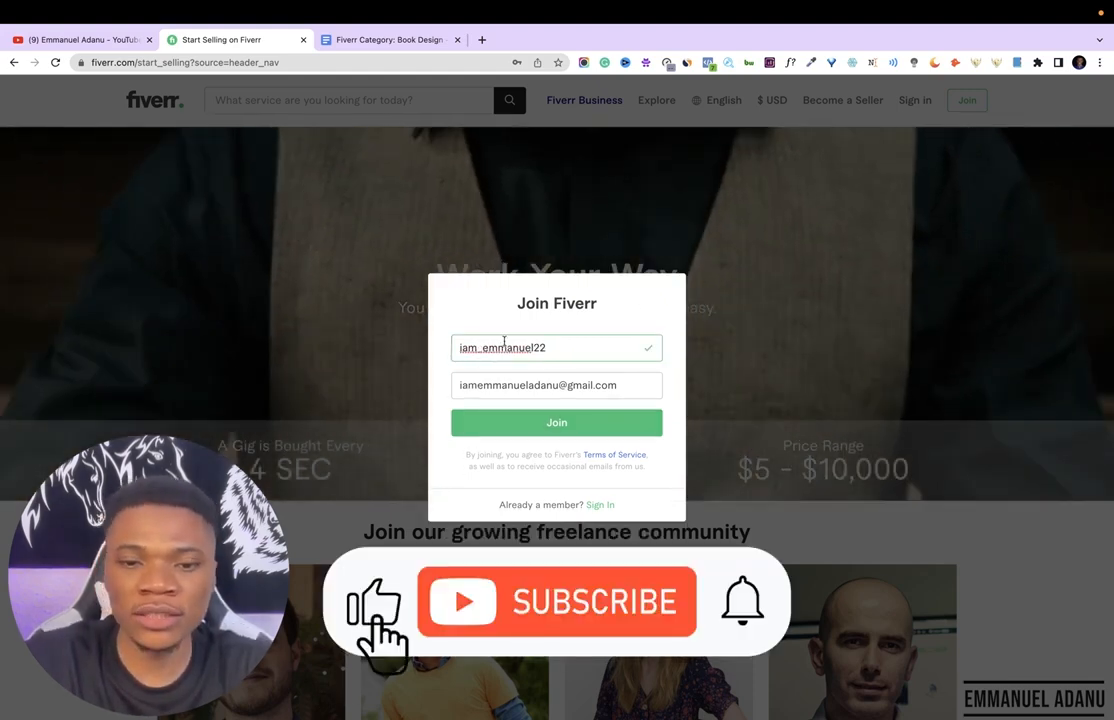
pyautogui.click(570, 421)
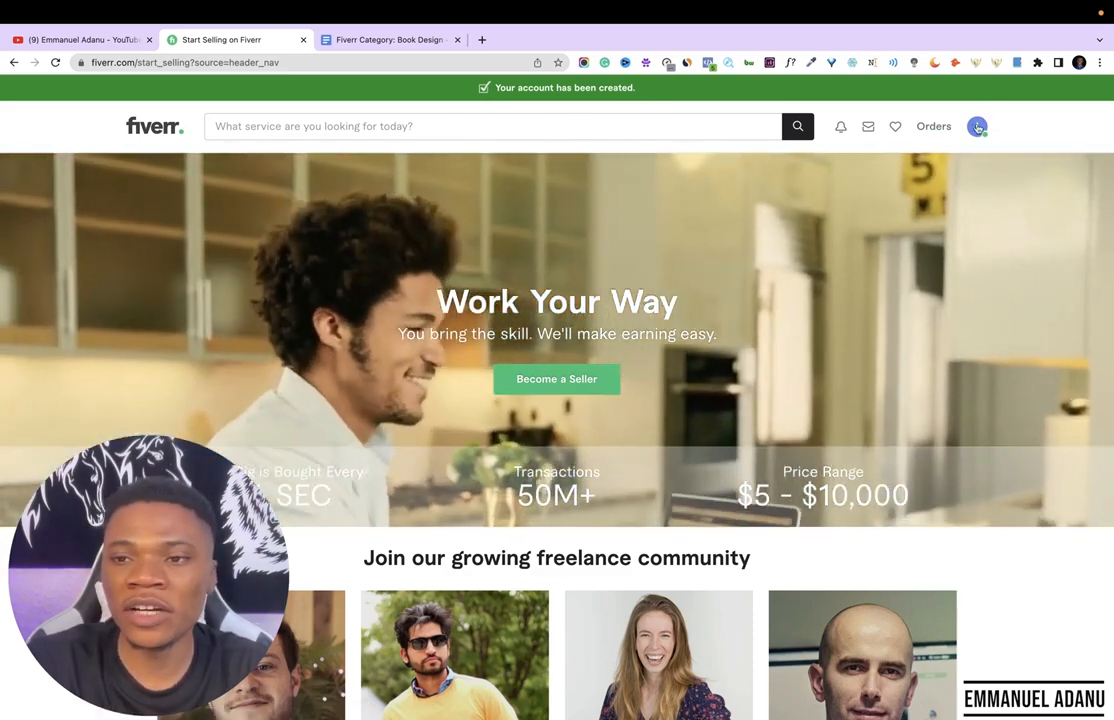
pyautogui.click(979, 126)
# Step: Go to your own profile page from the account menu
pyautogui.click(897, 164)
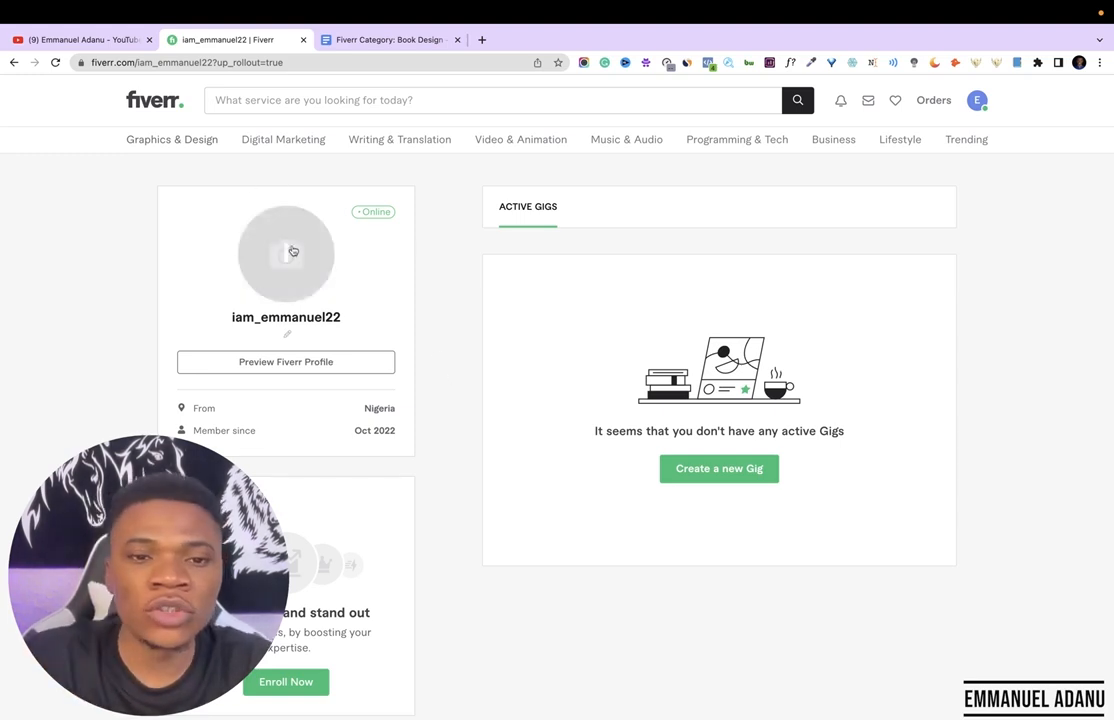
# Step: Set the profile photo to the picture in Downloads > Gig Thumbnail
pyautogui.click(284, 256)
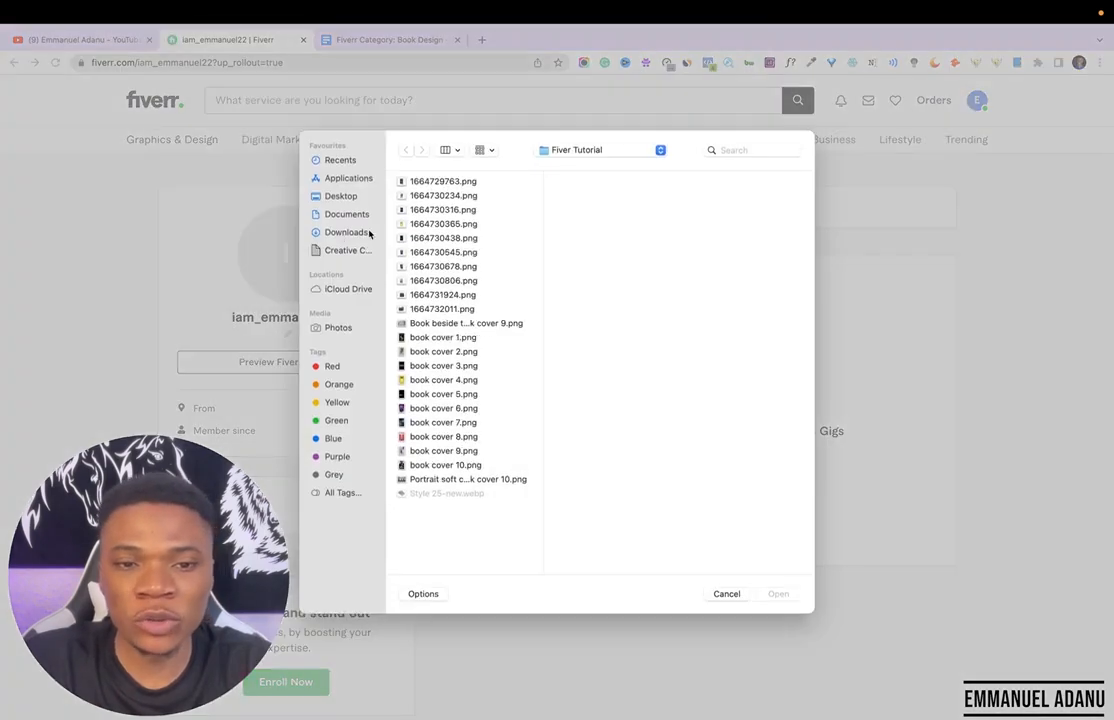
pyautogui.click(350, 232)
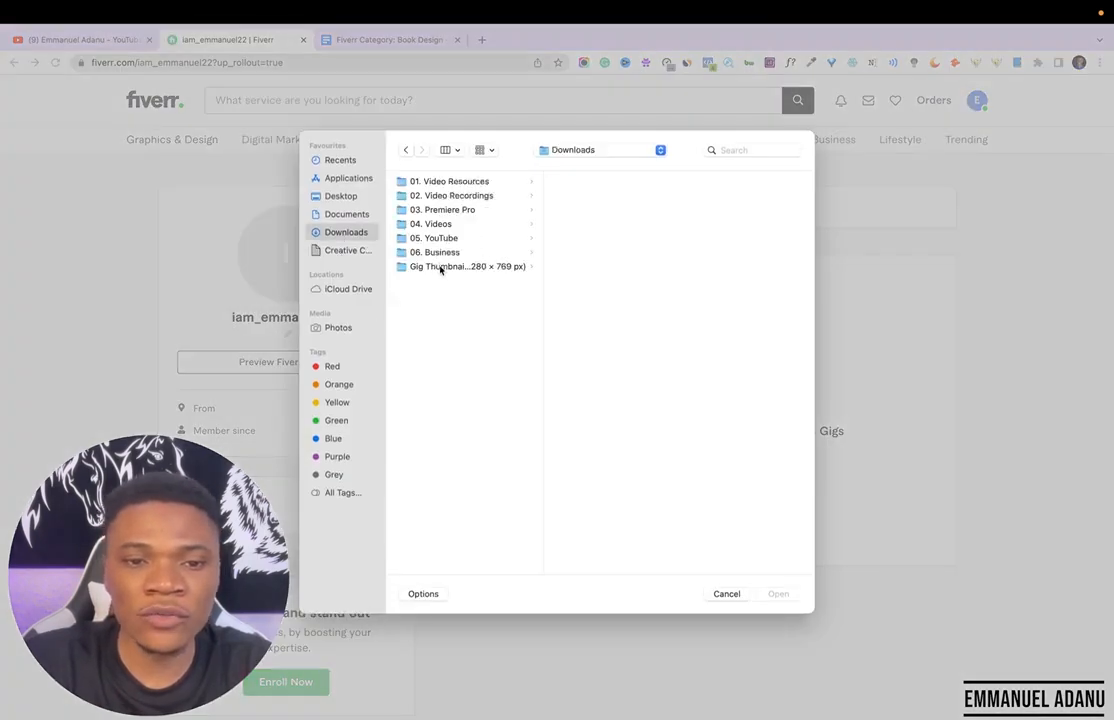
pyautogui.click(441, 268)
pyautogui.doubleClick(577, 224)
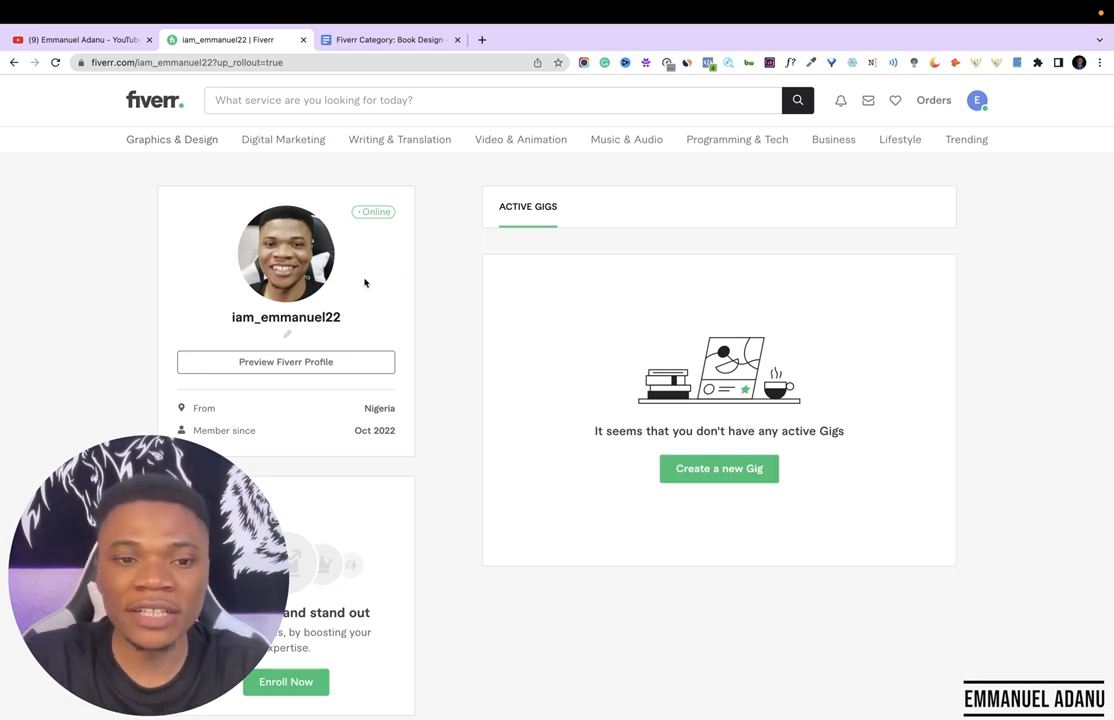
# Step: Save the one-line story 'I believe whatever is worth doing is worth doing well'
pyautogui.click(286, 335)
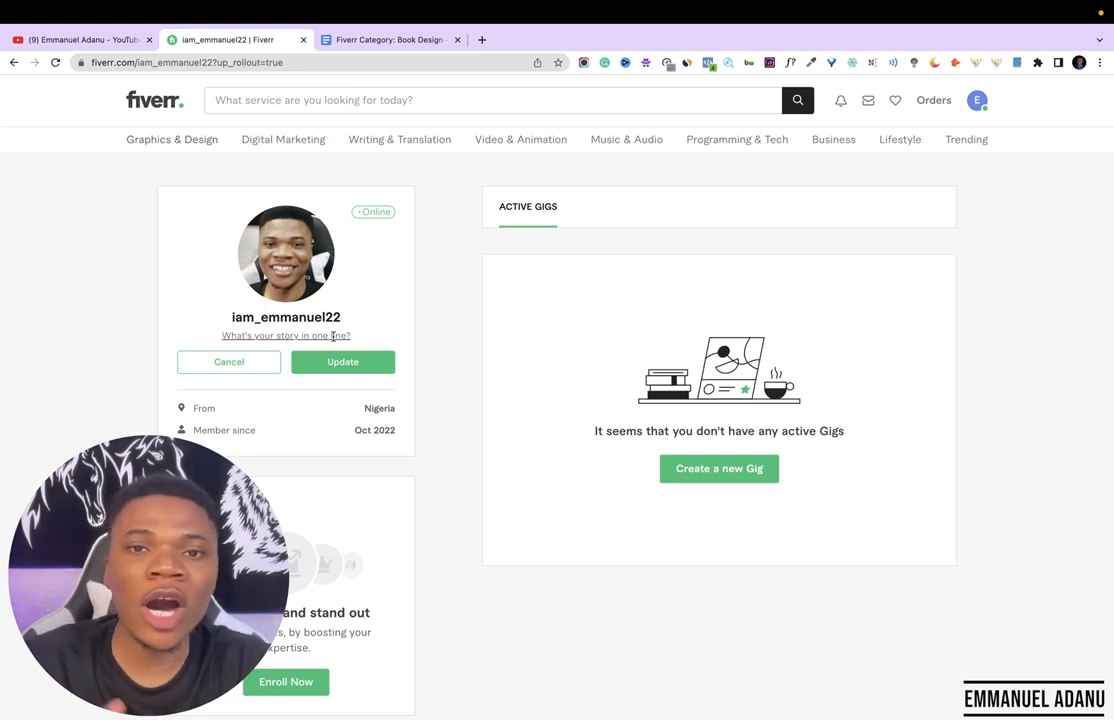
pyautogui.write('I')
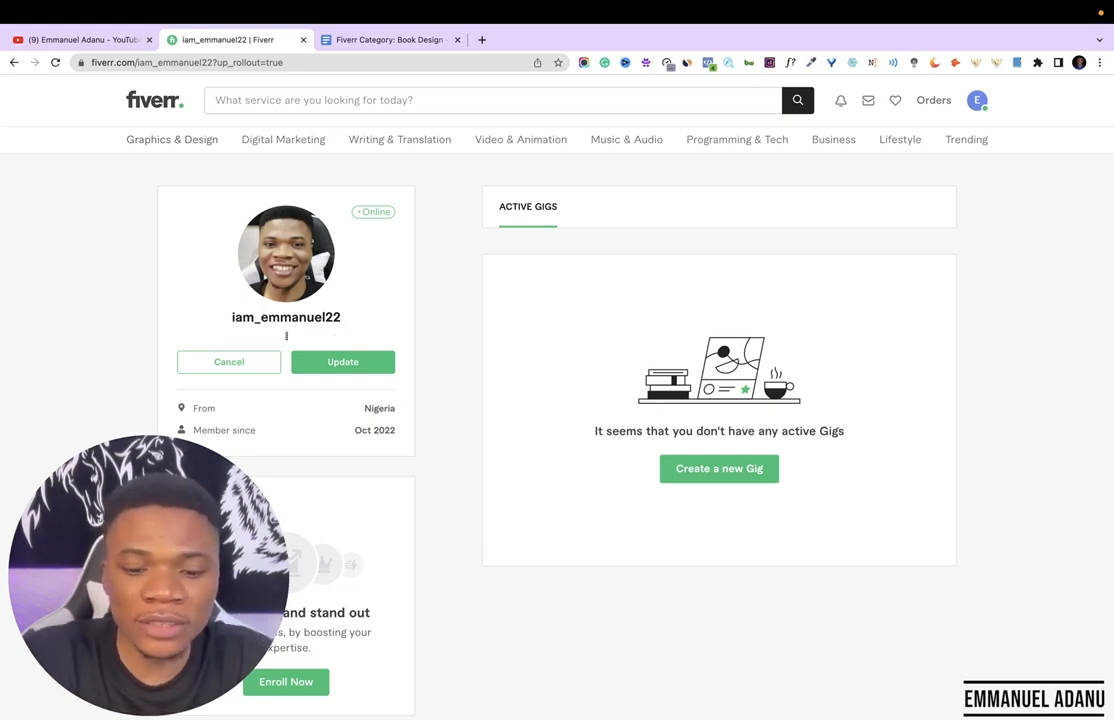
pyautogui.write(' believe whatever is worth doing is worth doing well')
pyautogui.click(355, 362)
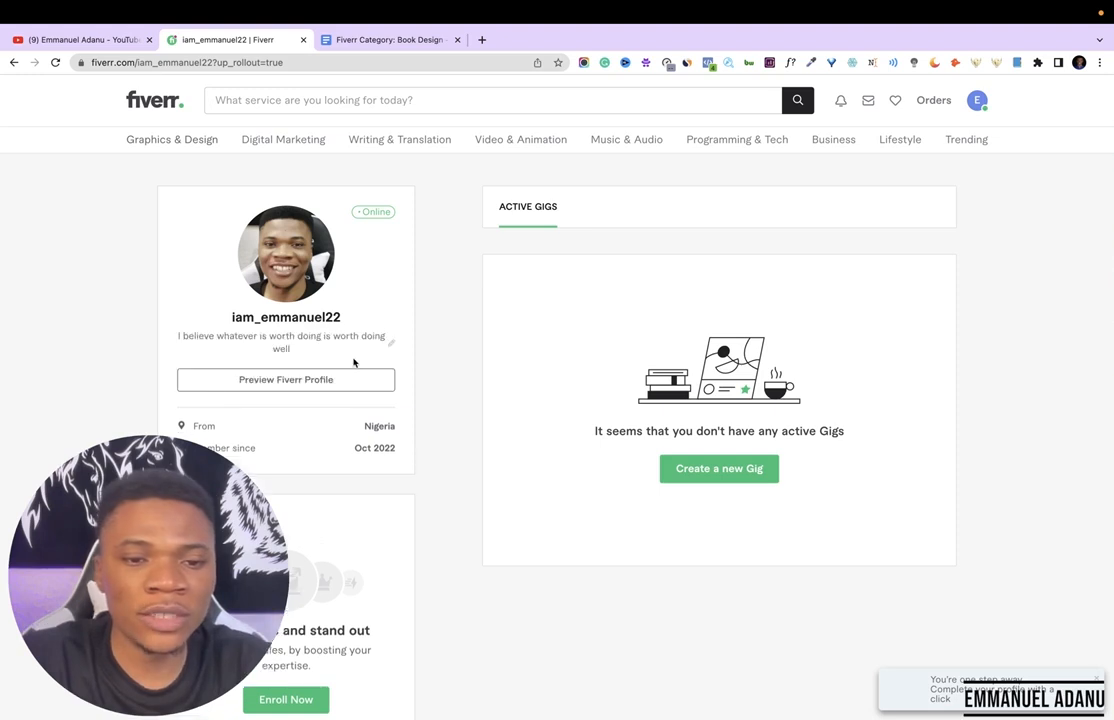
pyautogui.scroll(-3, 428, 405)
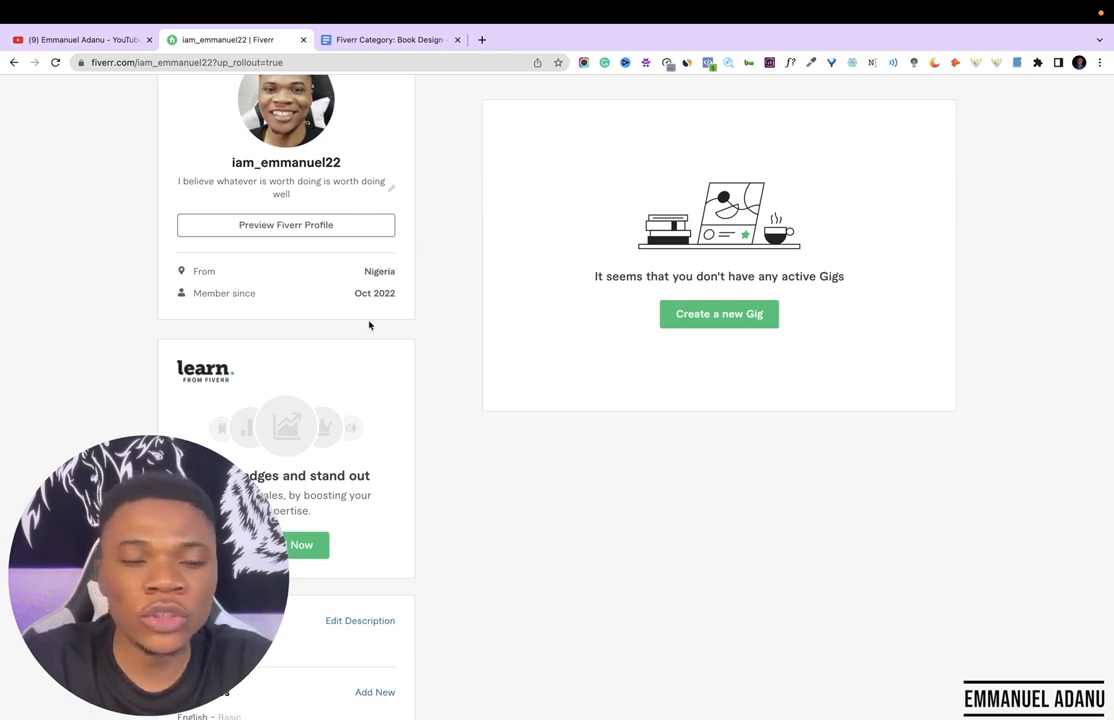
# Step: Paste the prepared ebook-designer bio into the profile Description and save it
pyautogui.scroll(-3, 460, 381)
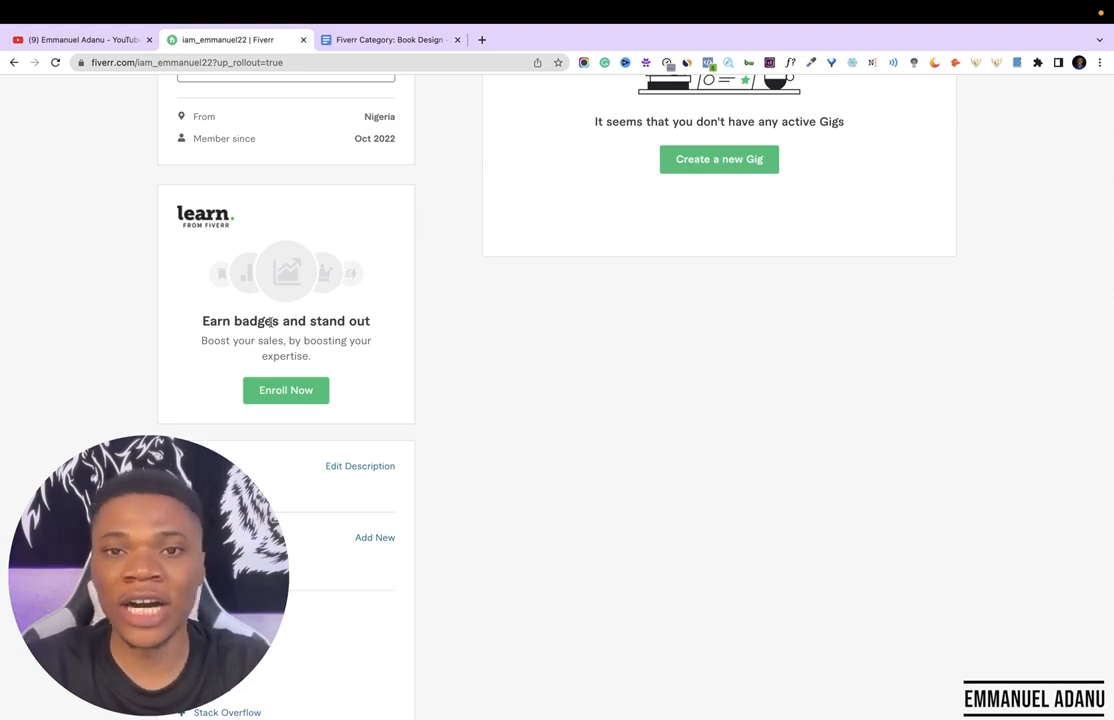
pyautogui.scroll(-1, 270, 321)
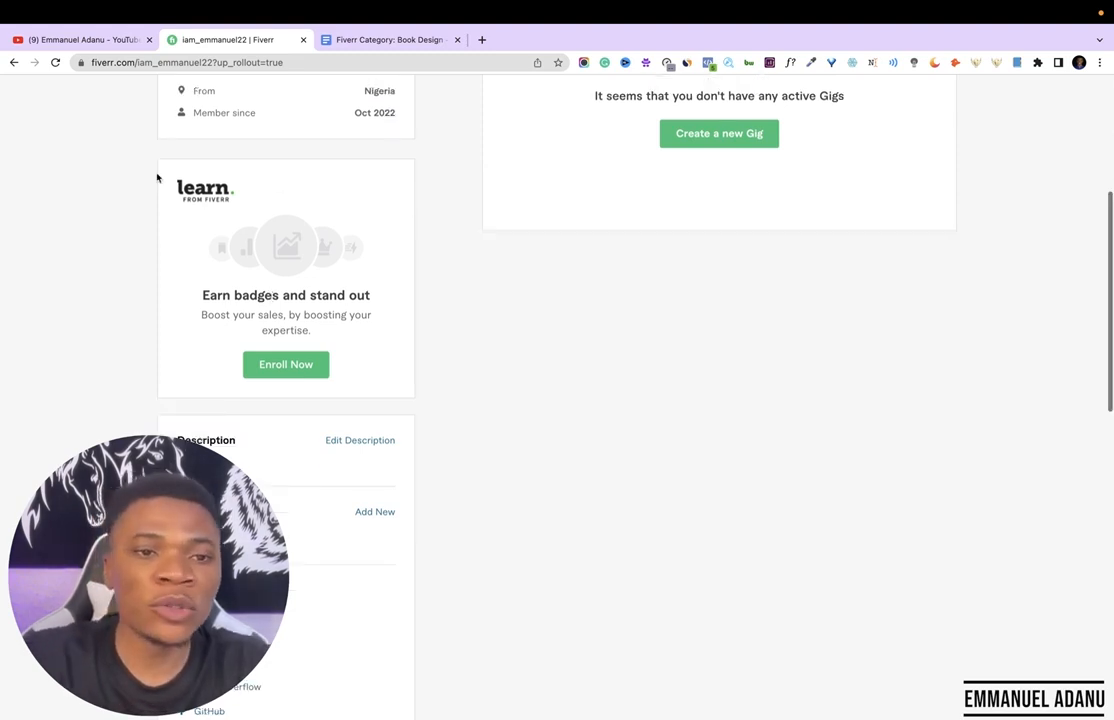
pyautogui.scroll(-4, 403, 280)
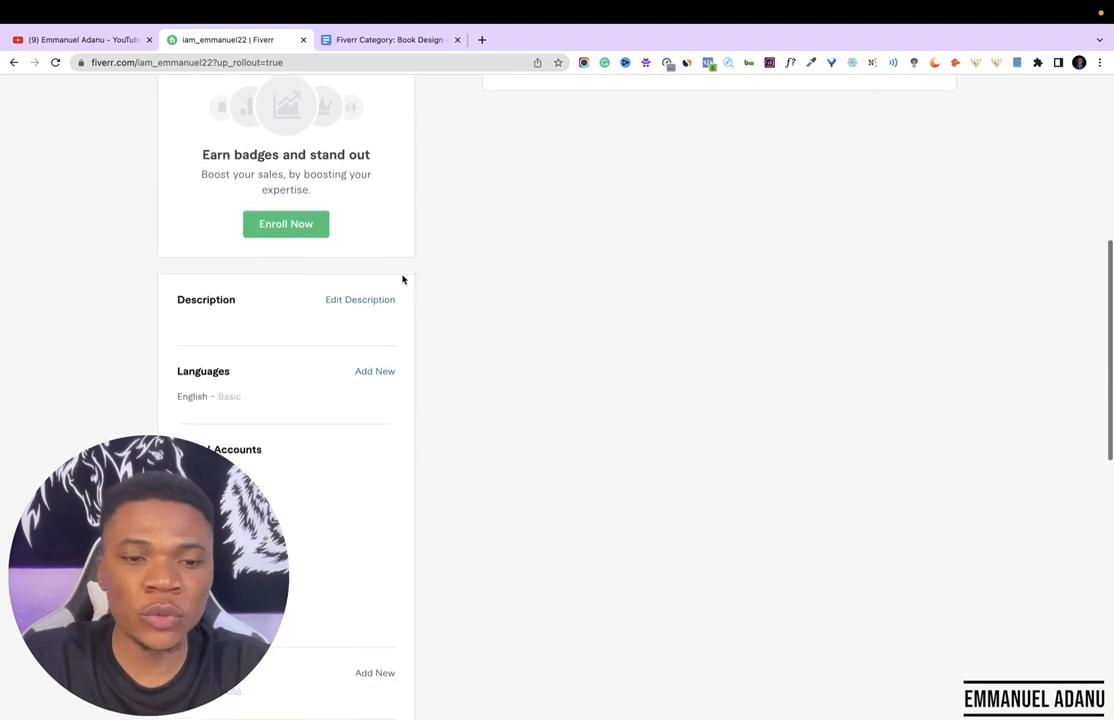
pyautogui.click(350, 287)
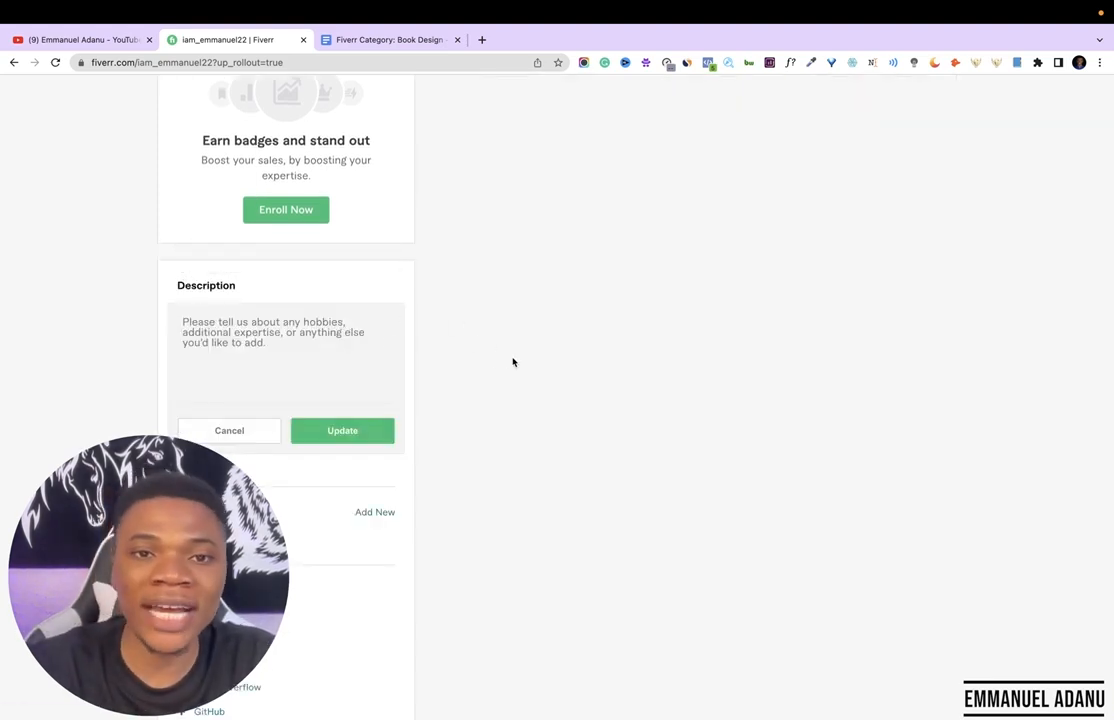
pyautogui.click(213, 321)
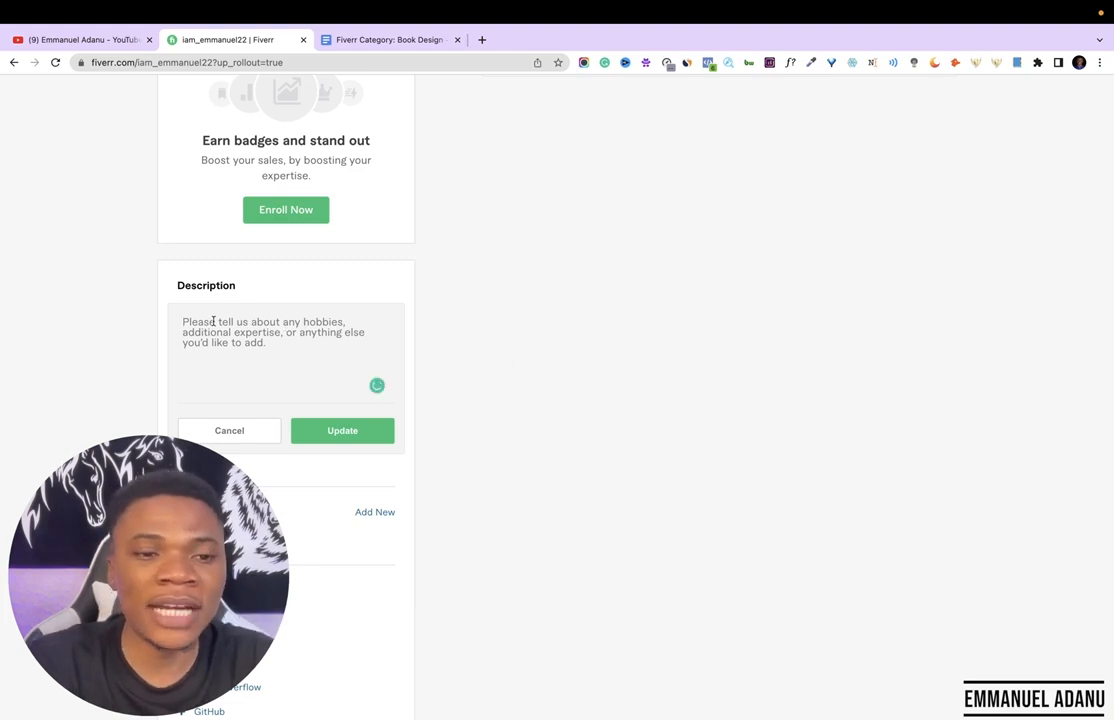
pyautogui.write('Hi, My name is Emmanuel and I am a professional ebook designer with 2+ years of experience in ebook formatting and design. My goal is to make sure every client gets exactly what they ask for. Kindly check out my gigs for more details.')
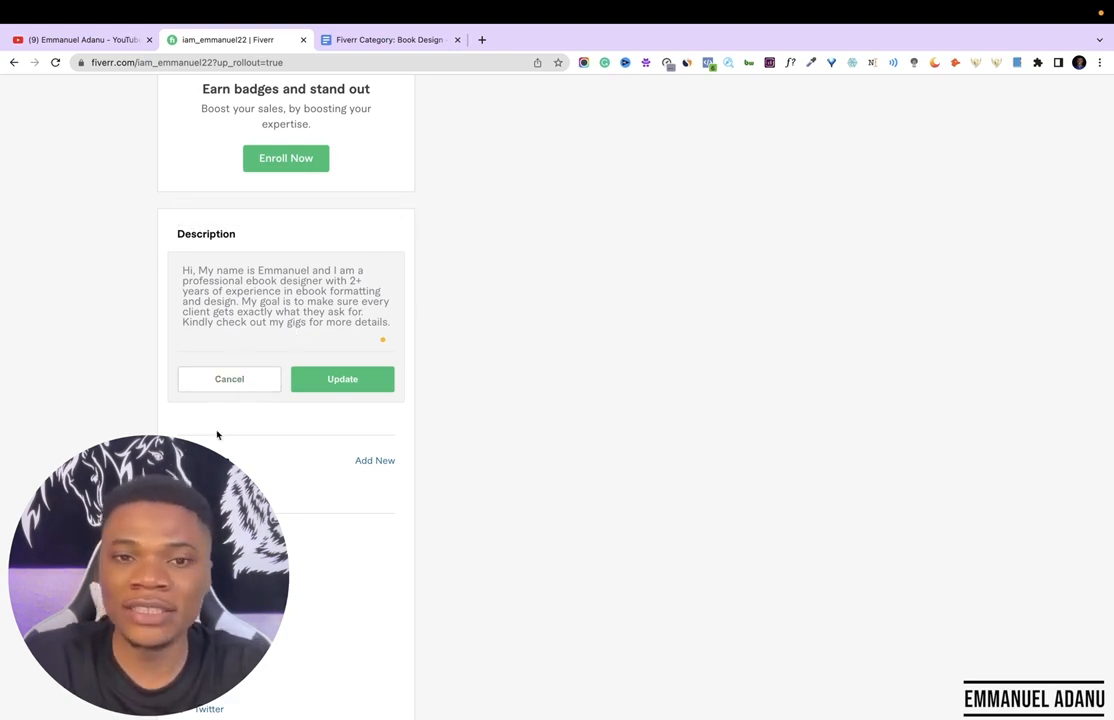
pyautogui.click(360, 379)
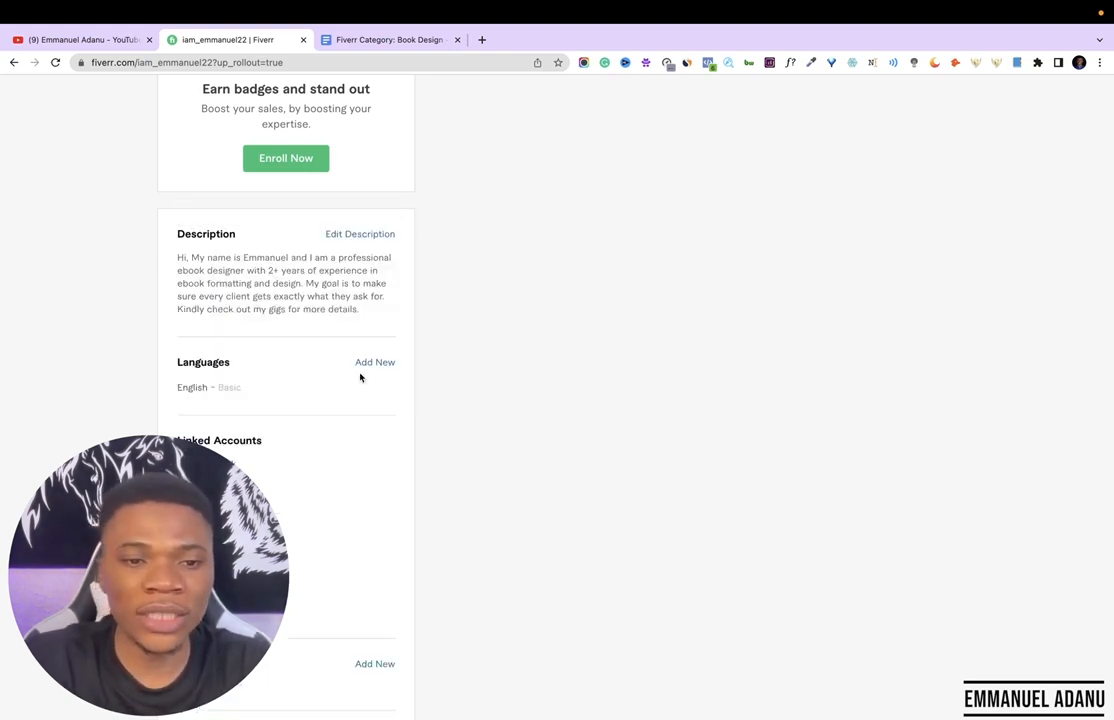
# Step: Change the English entry under Languages from Basic to Fluent and save it
pyautogui.scroll(-2, 403, 423)
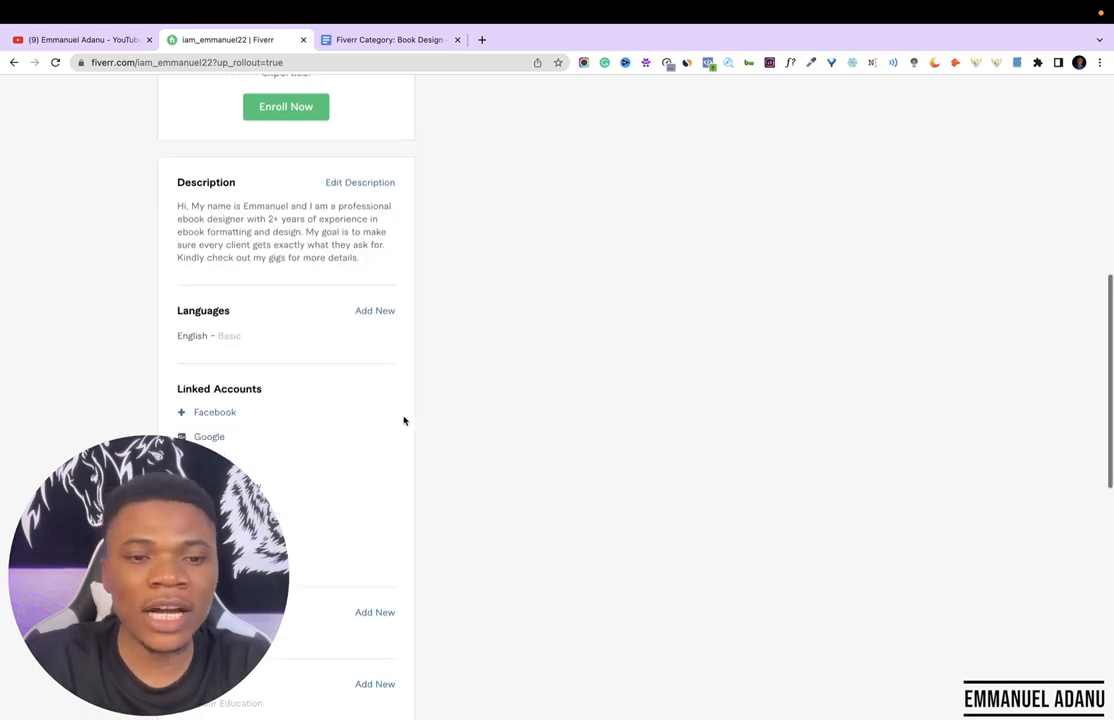
pyautogui.click(249, 336)
pyautogui.click(262, 374)
pyautogui.click(254, 408)
pyautogui.click(322, 425)
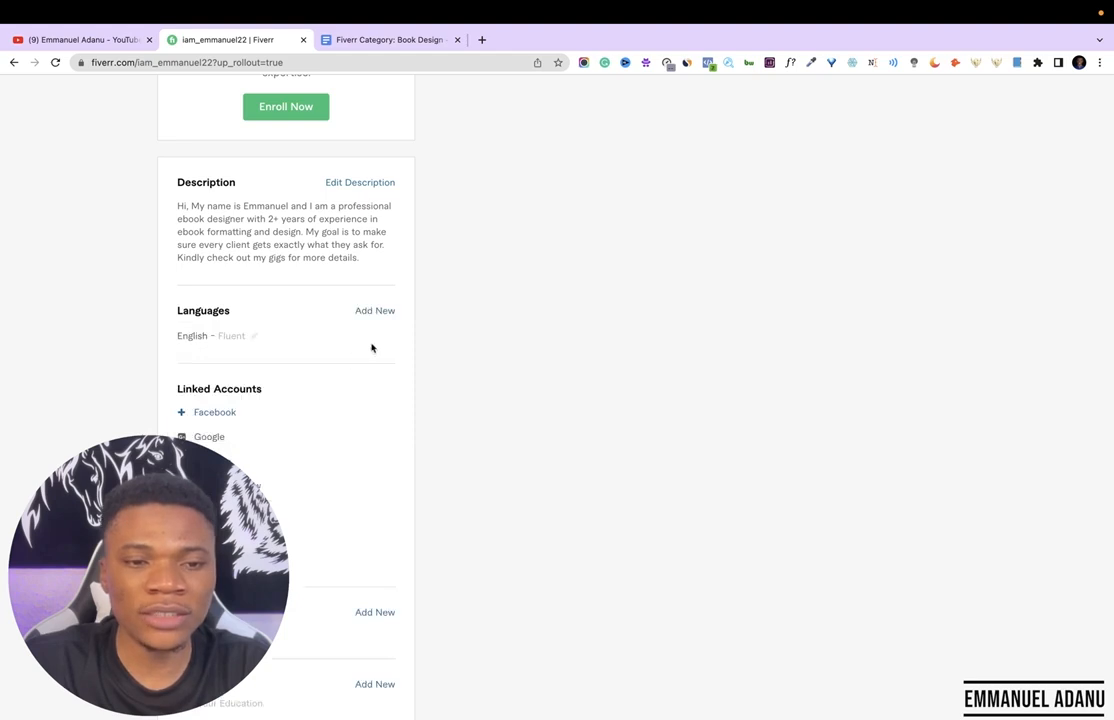
pyautogui.scroll(-2, 375, 352)
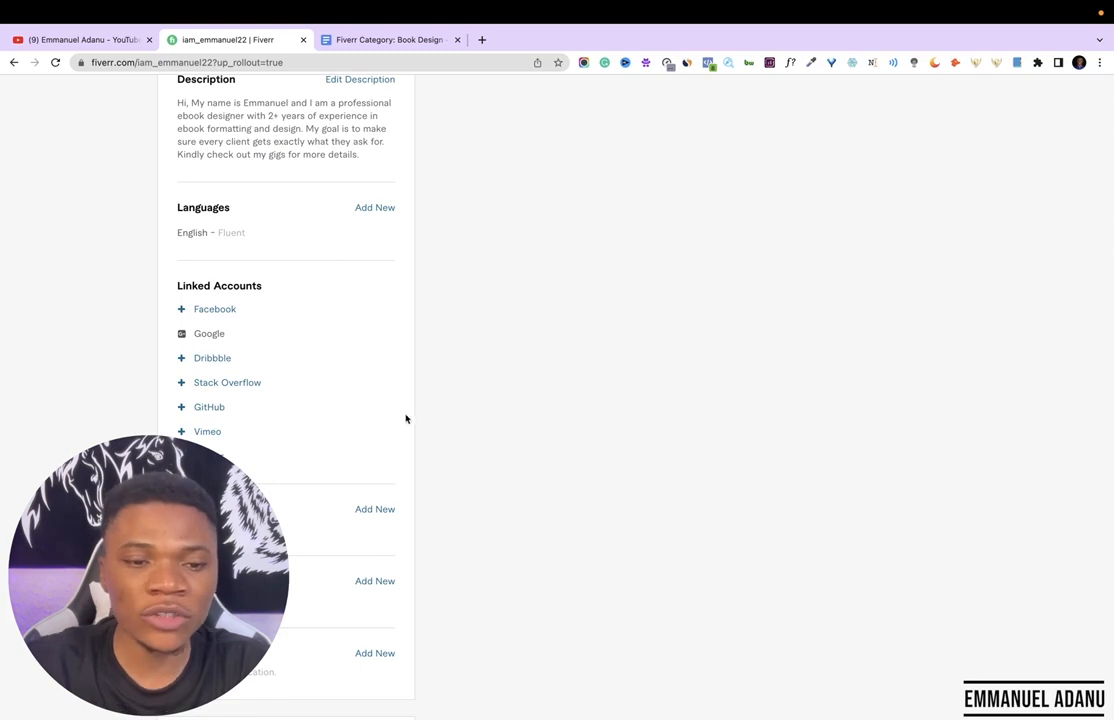
pyautogui.scroll(-4, 405, 418)
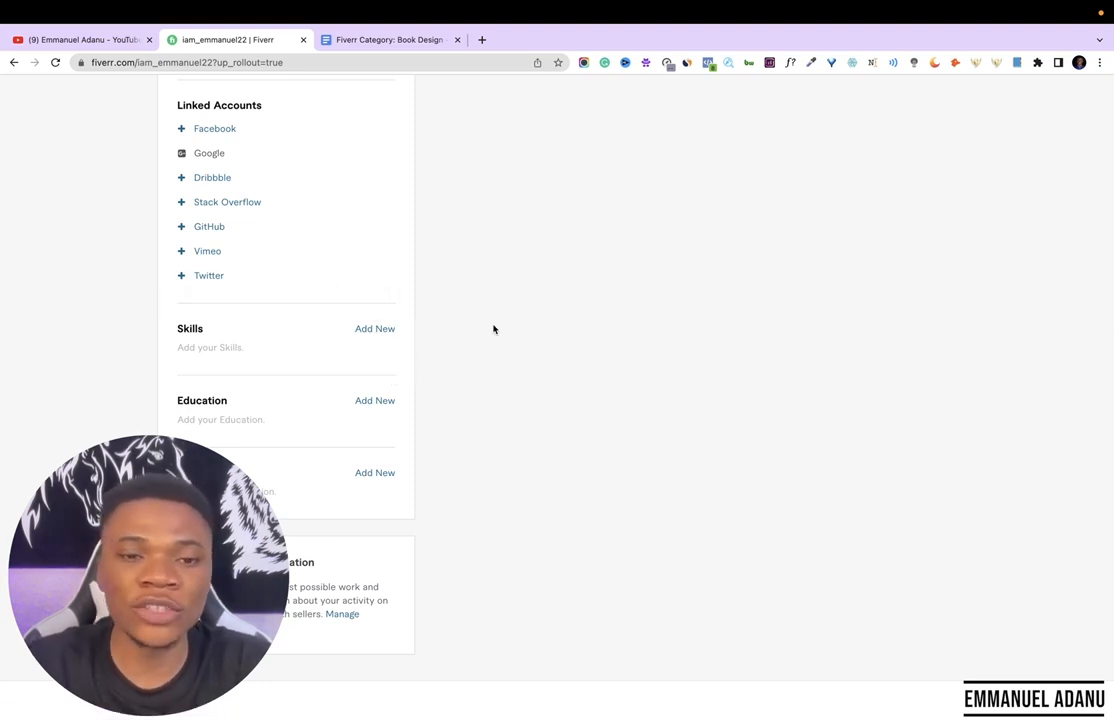
# Step: Add the skill eBook design at Expert level
pyautogui.click(376, 327)
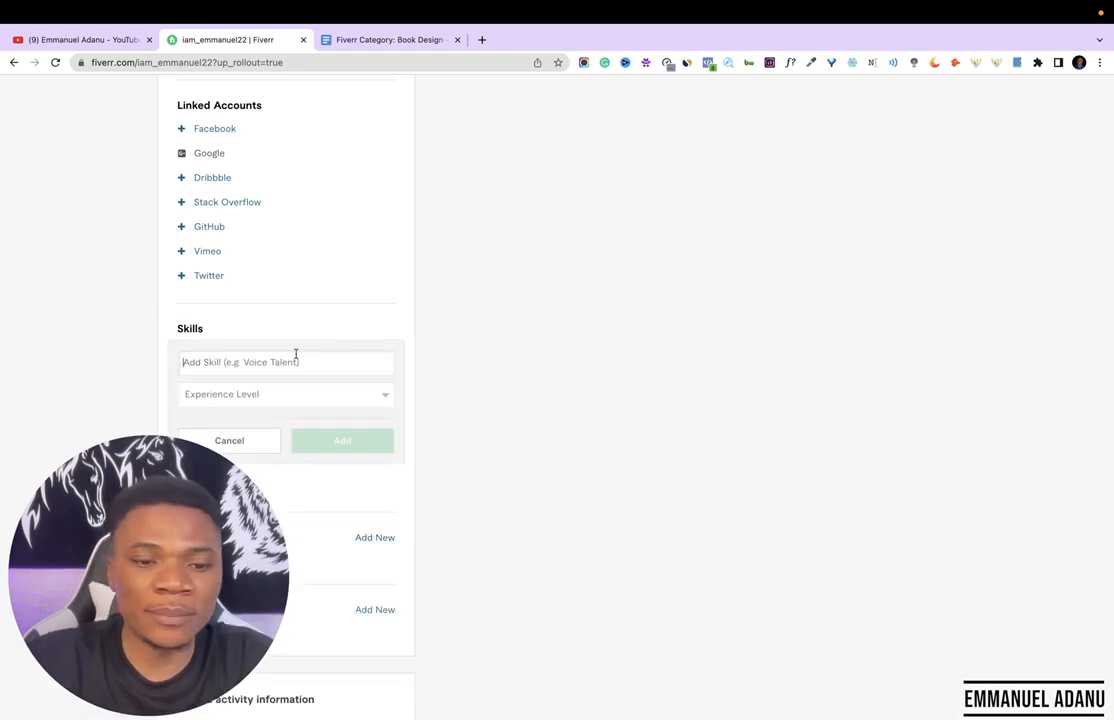
pyautogui.click(296, 358)
pyautogui.write('eBook')
pyautogui.click(276, 387)
pyautogui.click(280, 392)
pyautogui.click(256, 425)
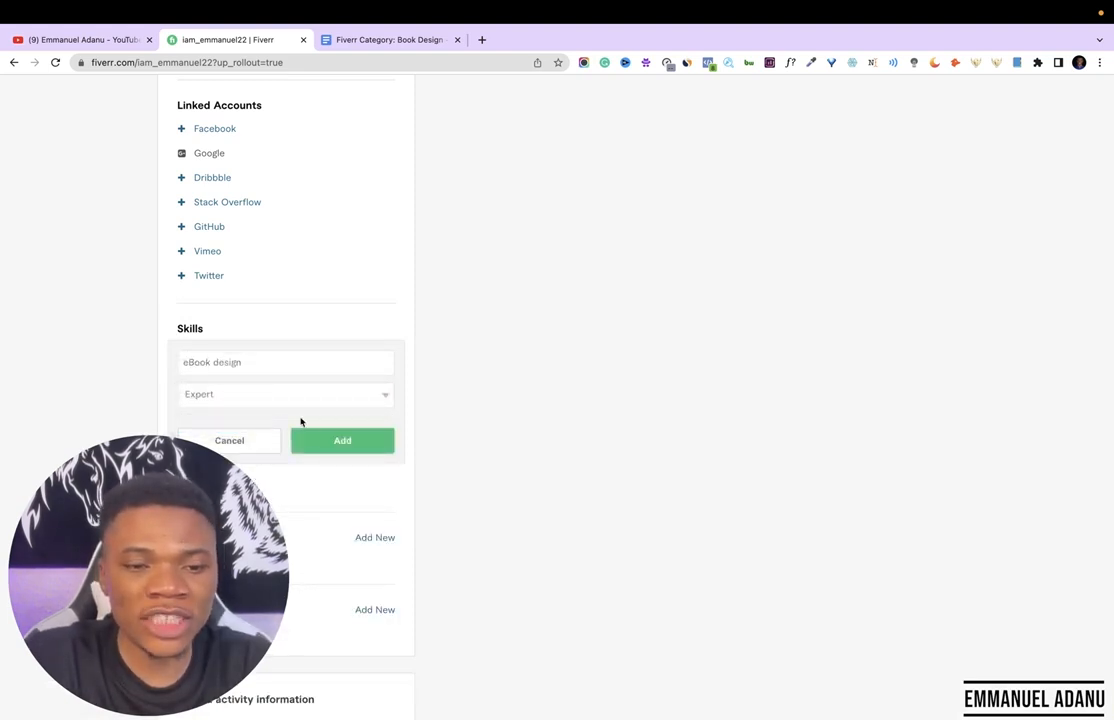
pyautogui.click(341, 443)
# Step: Add the skill eBook editing at Expert level
pyautogui.click(375, 328)
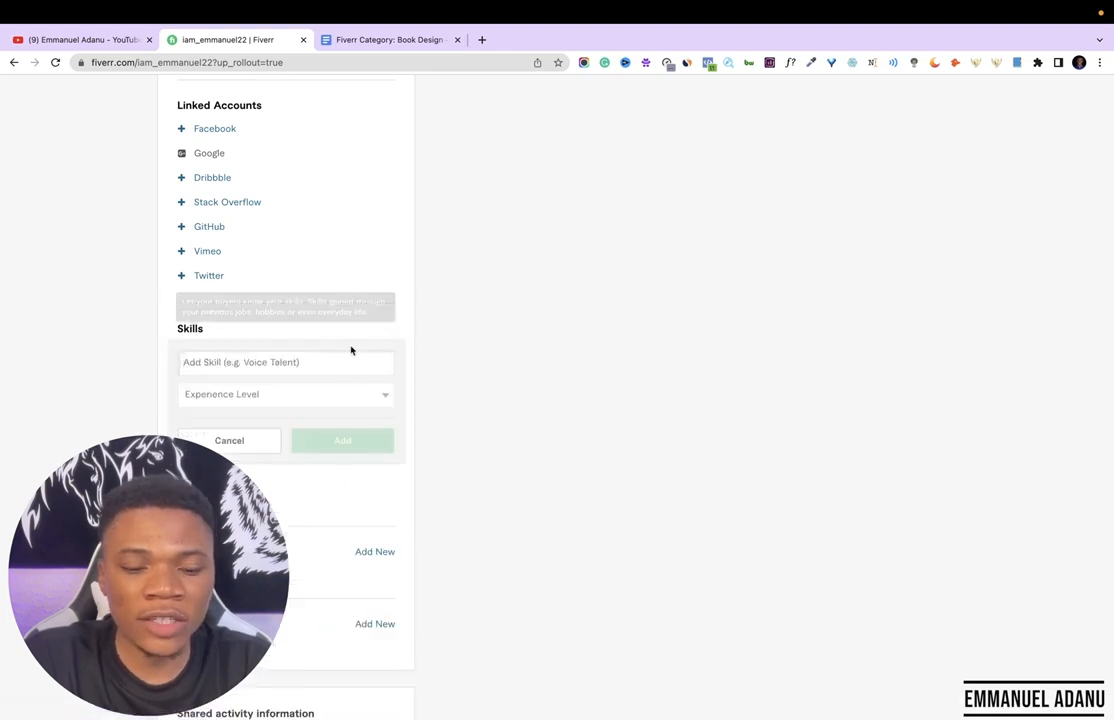
pyautogui.write('ebook')
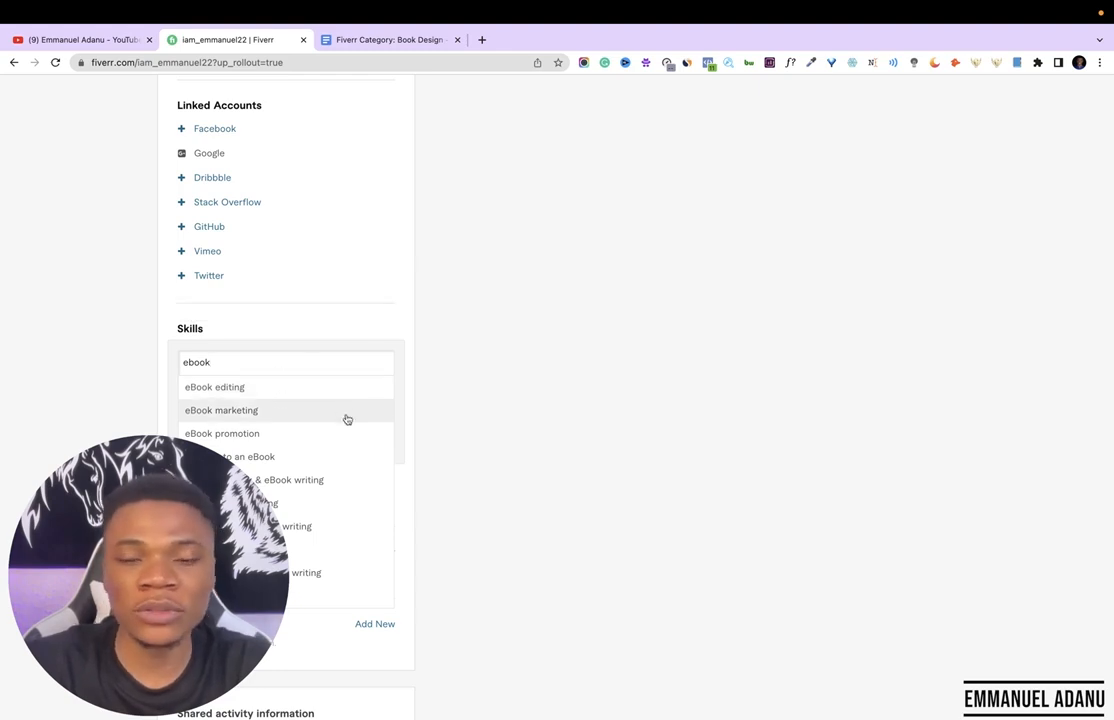
pyautogui.click(255, 387)
pyautogui.click(272, 398)
pyautogui.click(266, 425)
pyautogui.click(315, 447)
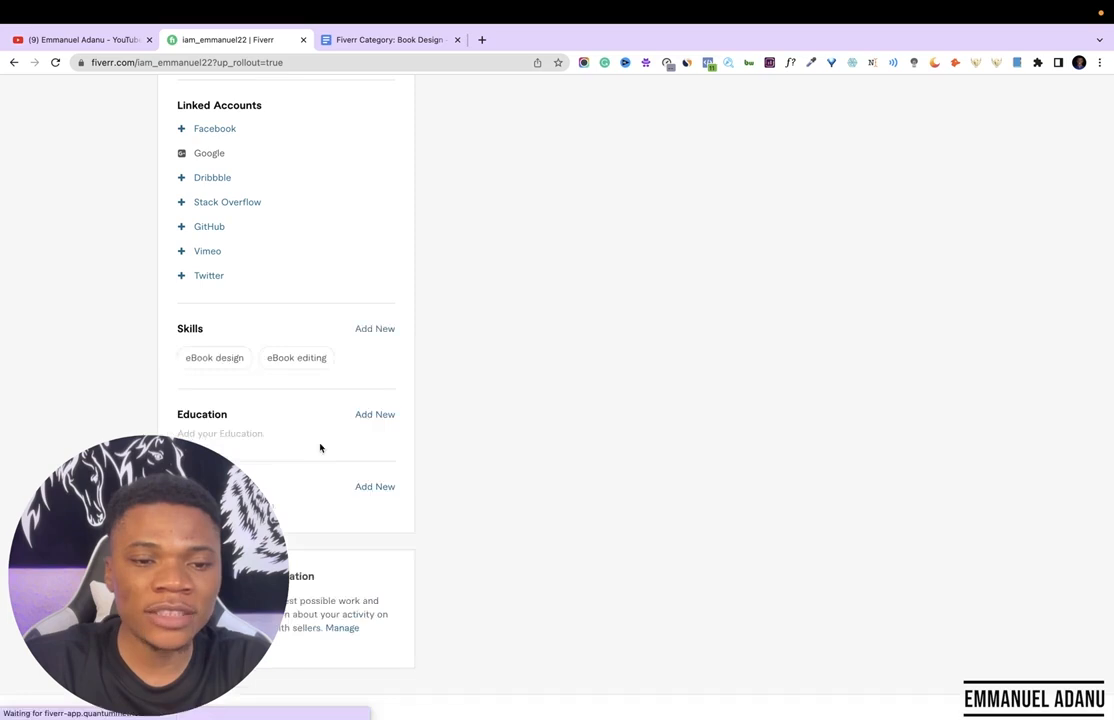
# Step: Add the skill eBook cover design at Expert level and review the profile
pyautogui.click(372, 330)
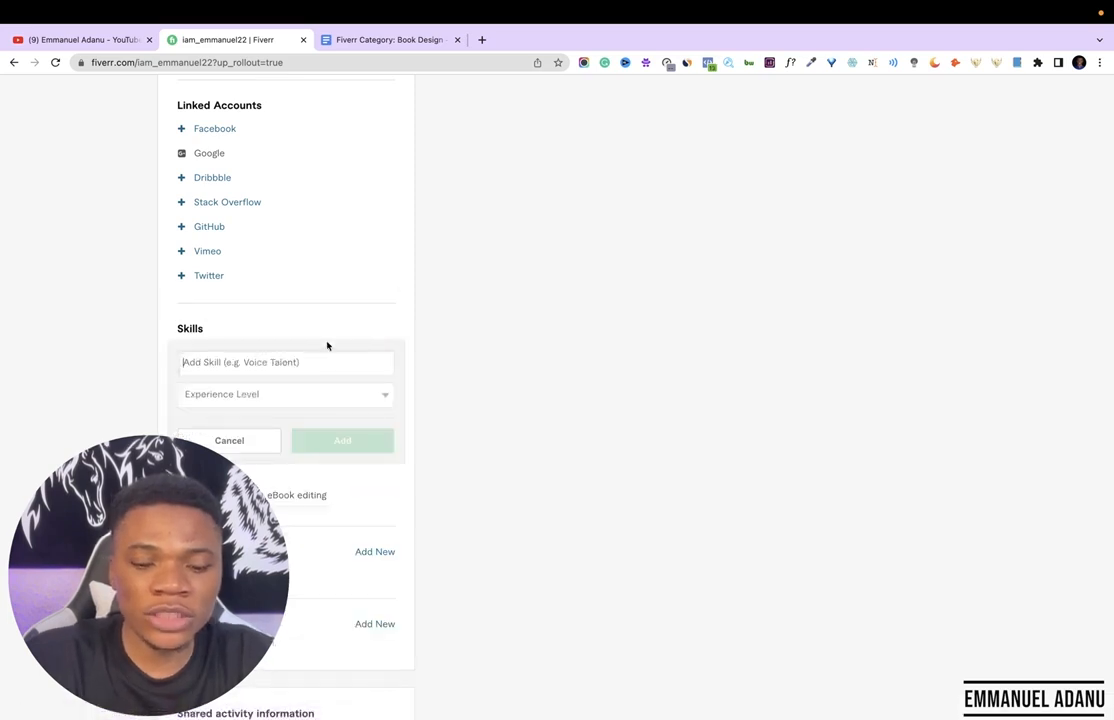
pyautogui.write('ebo')
pyautogui.click(250, 527)
pyautogui.click(272, 395)
pyautogui.click(266, 425)
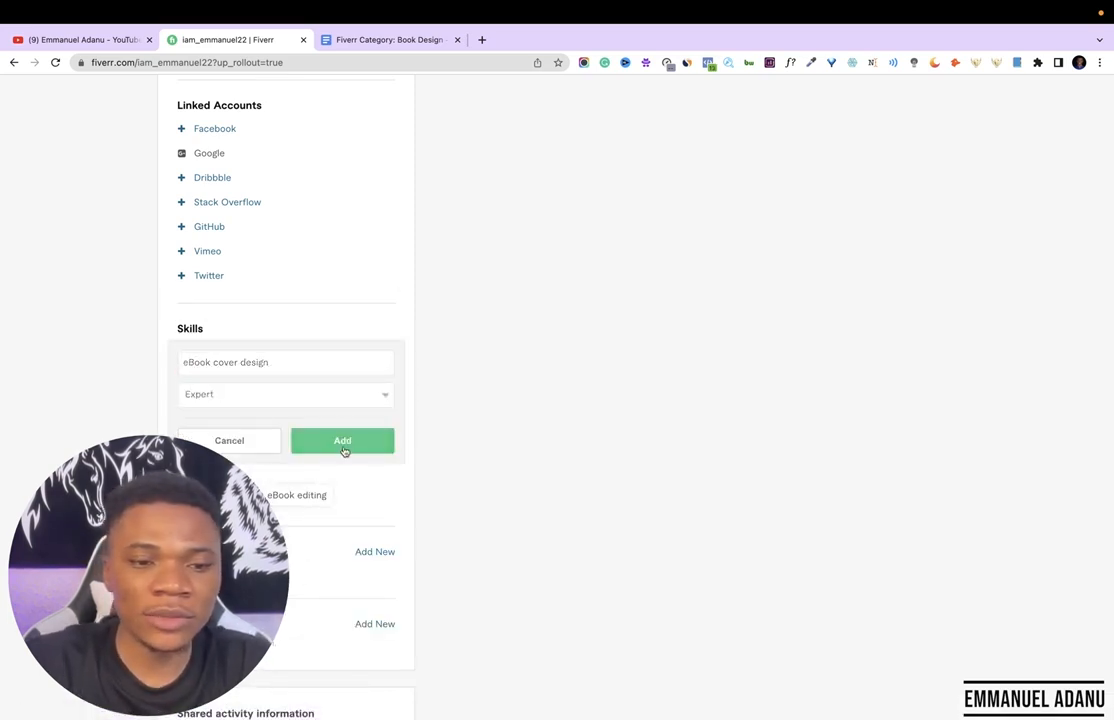
pyautogui.click(346, 450)
pyautogui.scroll(-3, 403, 440)
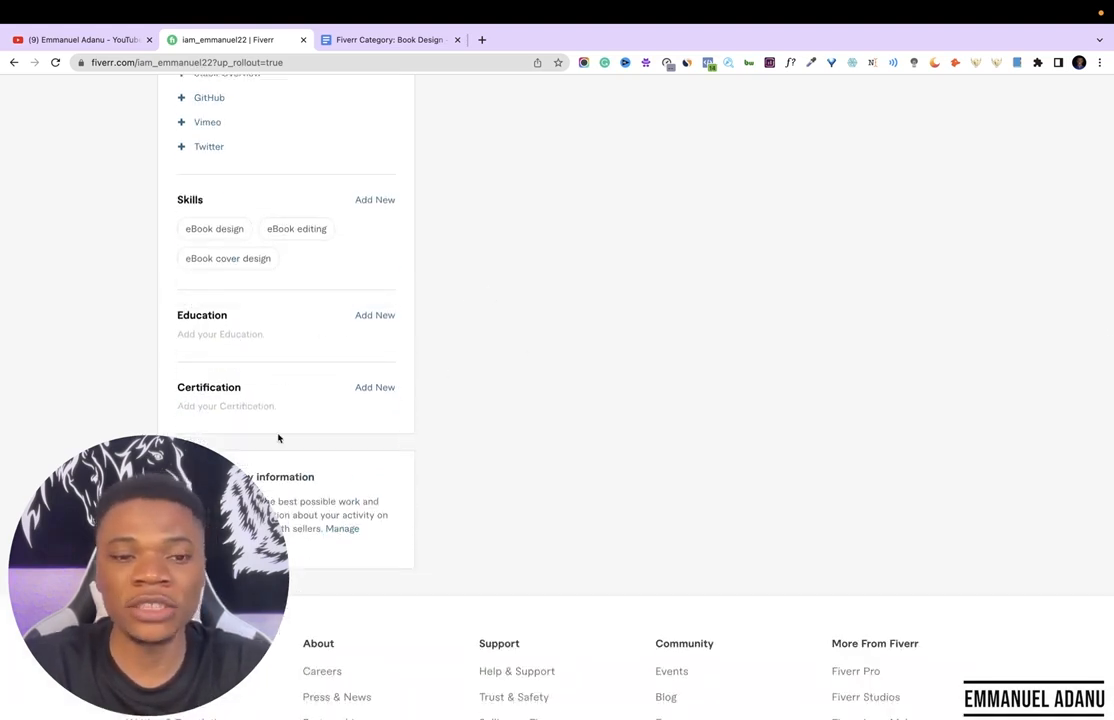
pyautogui.scroll(-1, 402, 422)
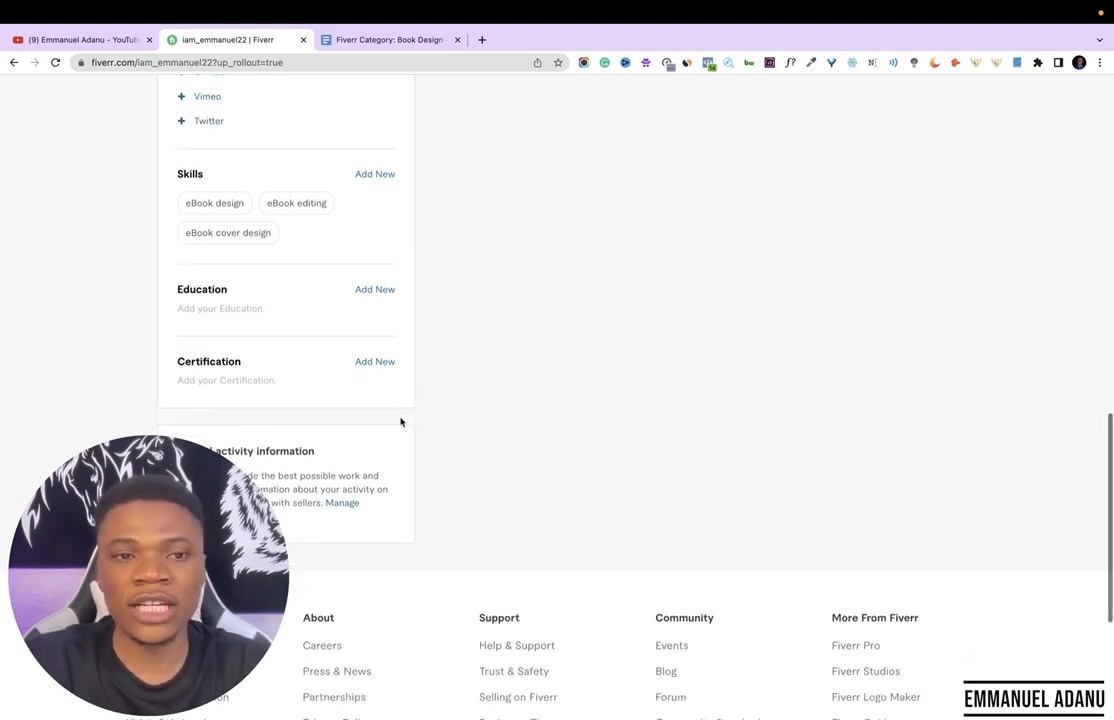
pyautogui.scroll(1, 402, 422)
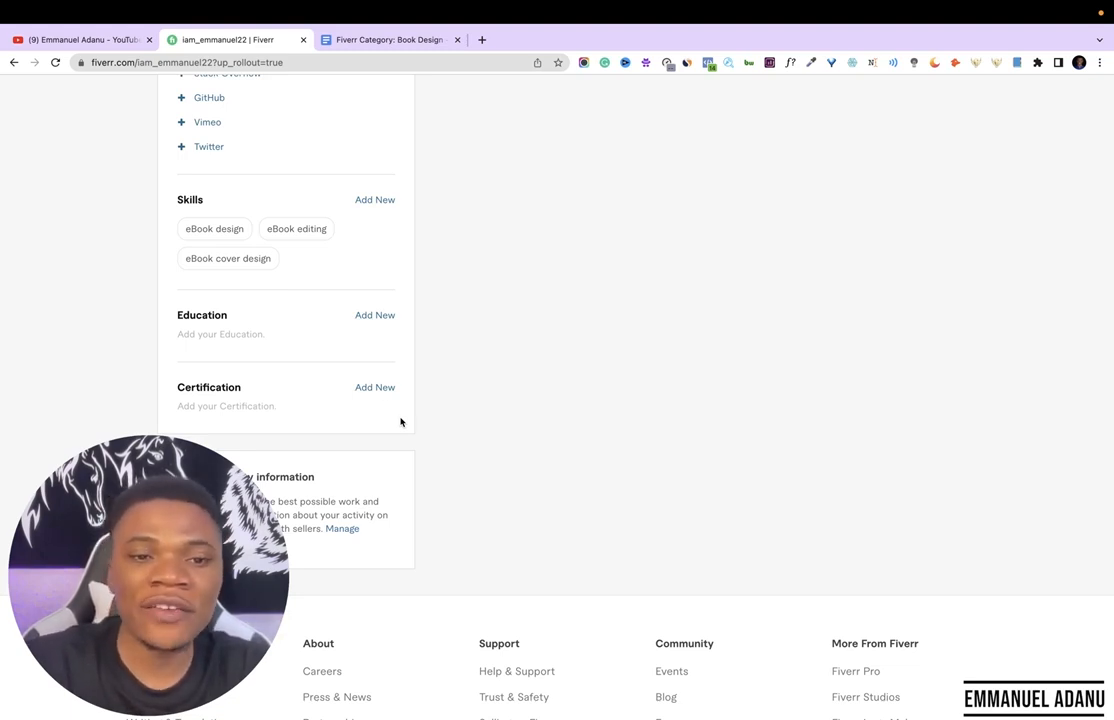
pyautogui.scroll(-5, 414, 431)
pyautogui.scroll(6, 463, 405)
pyautogui.scroll(10, 463, 405)
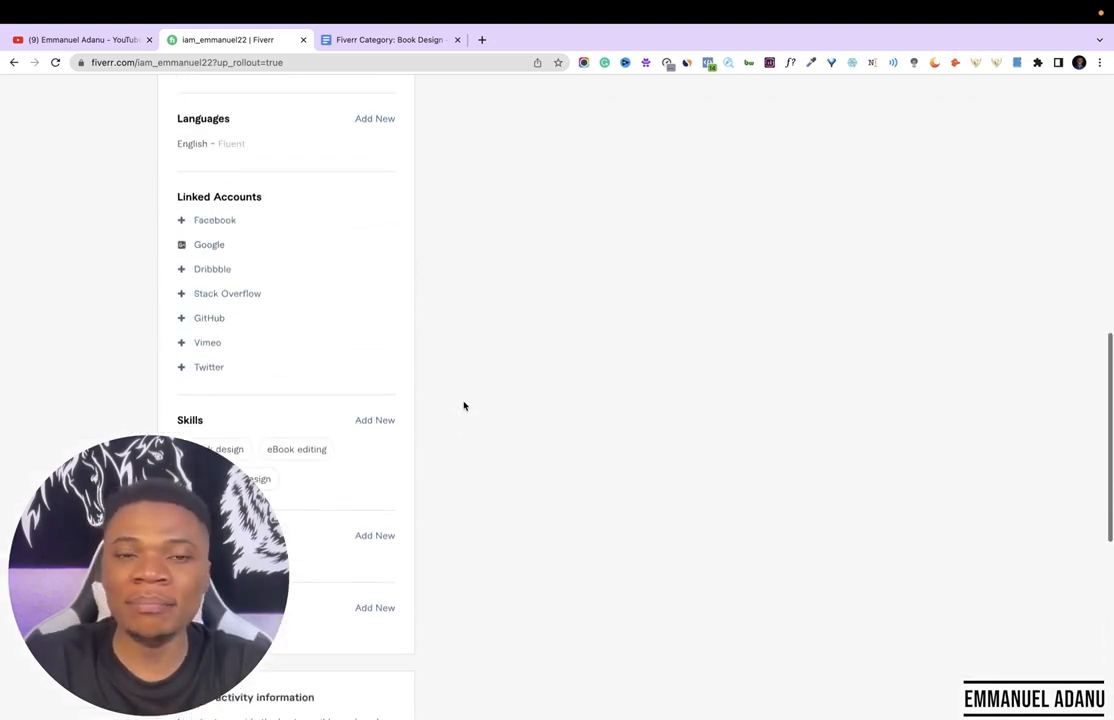
pyautogui.scroll(5, 463, 405)
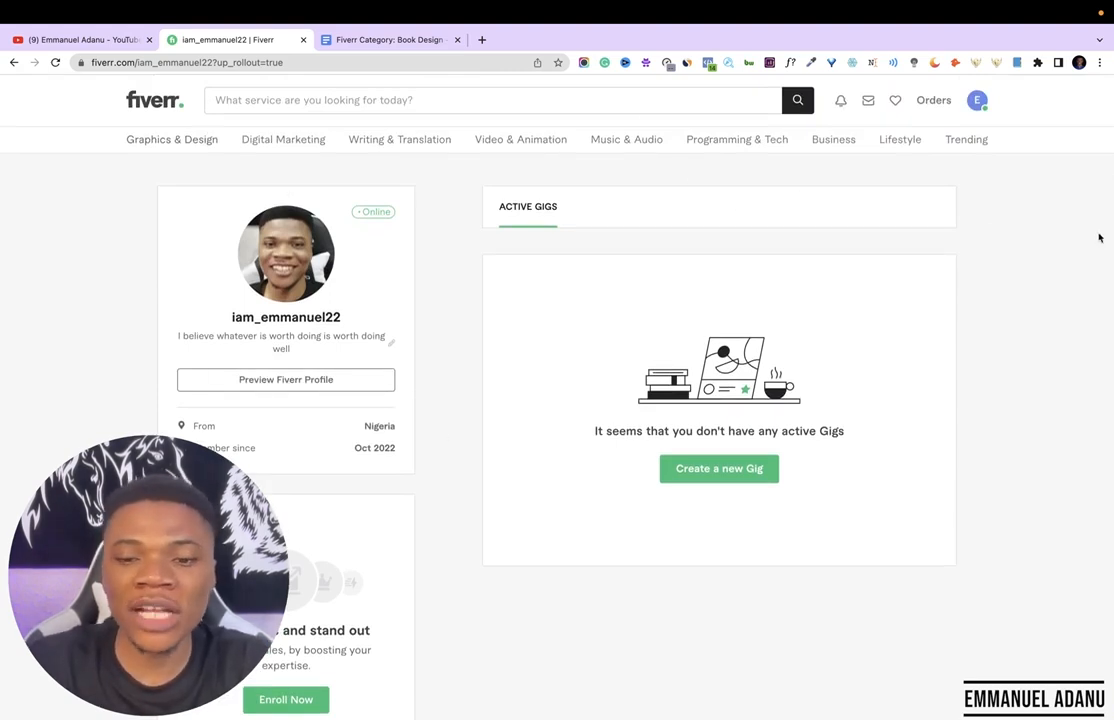
# Step: Start a new gig from the profile's Active Gigs panel
pyautogui.click(741, 478)
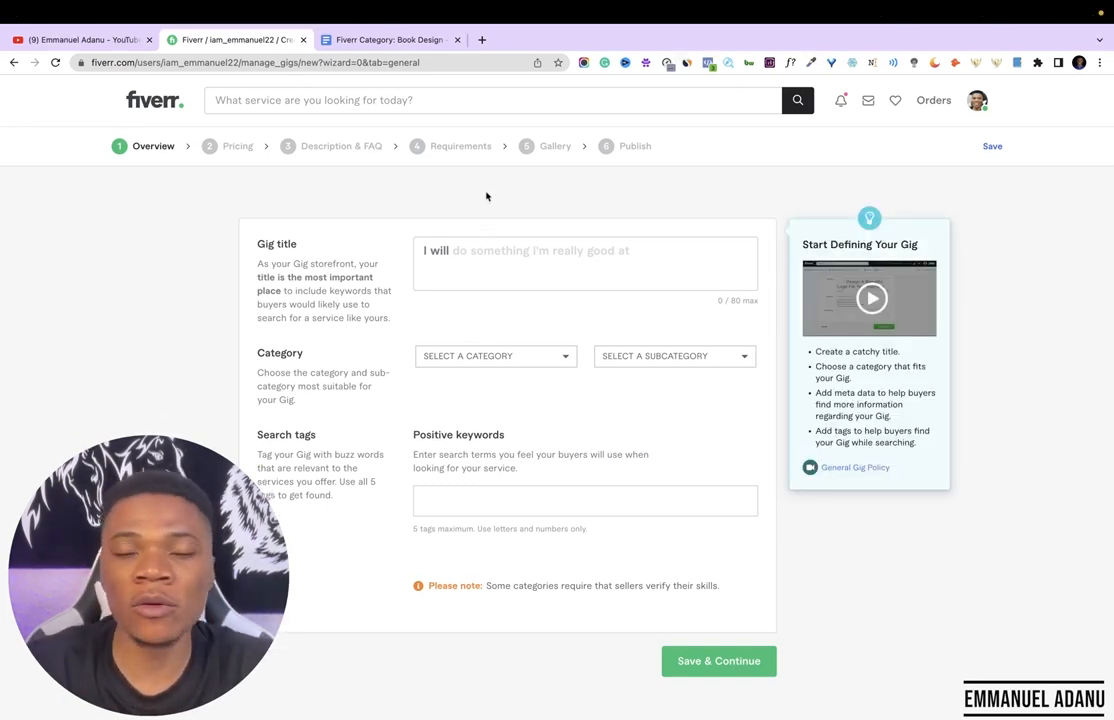
# Step: Load the Fiverr homepage in a new browser tab and focus its search box
pyautogui.click(482, 57)
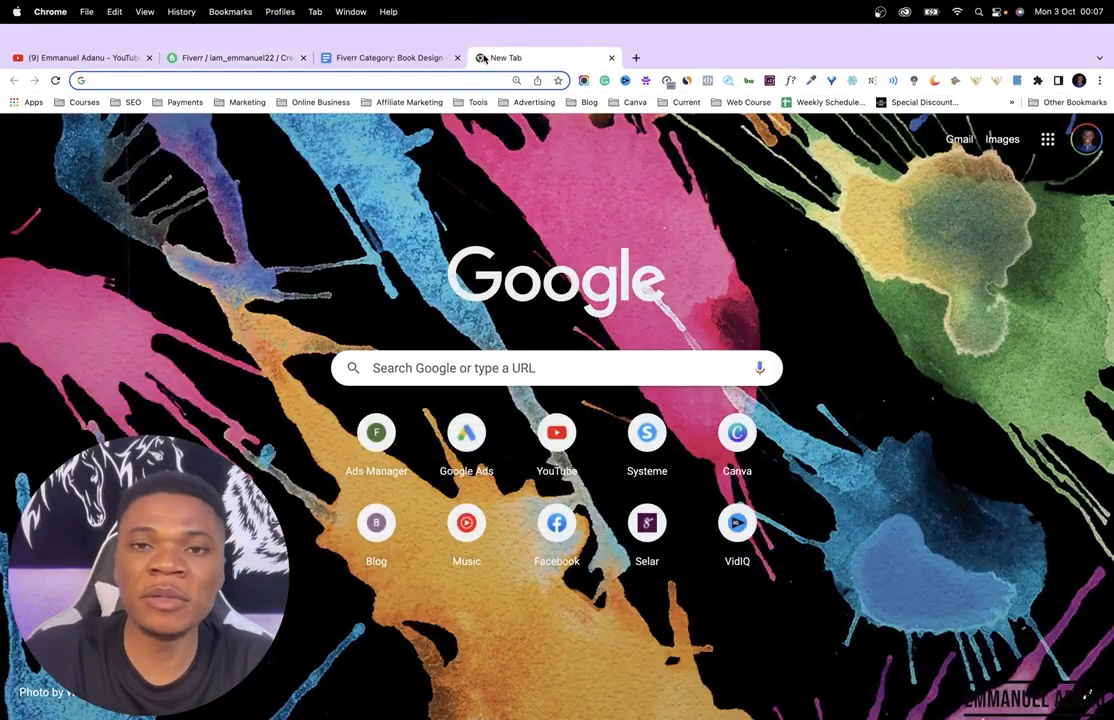
pyautogui.write('fiverr.com')
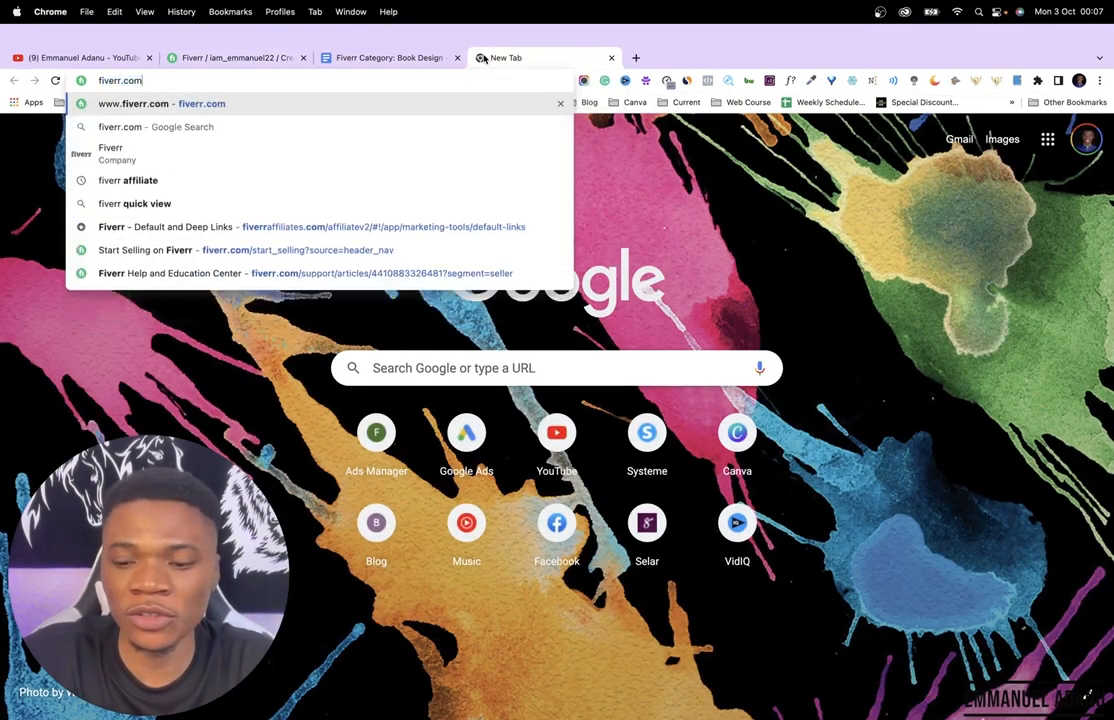
pyautogui.press('Return')
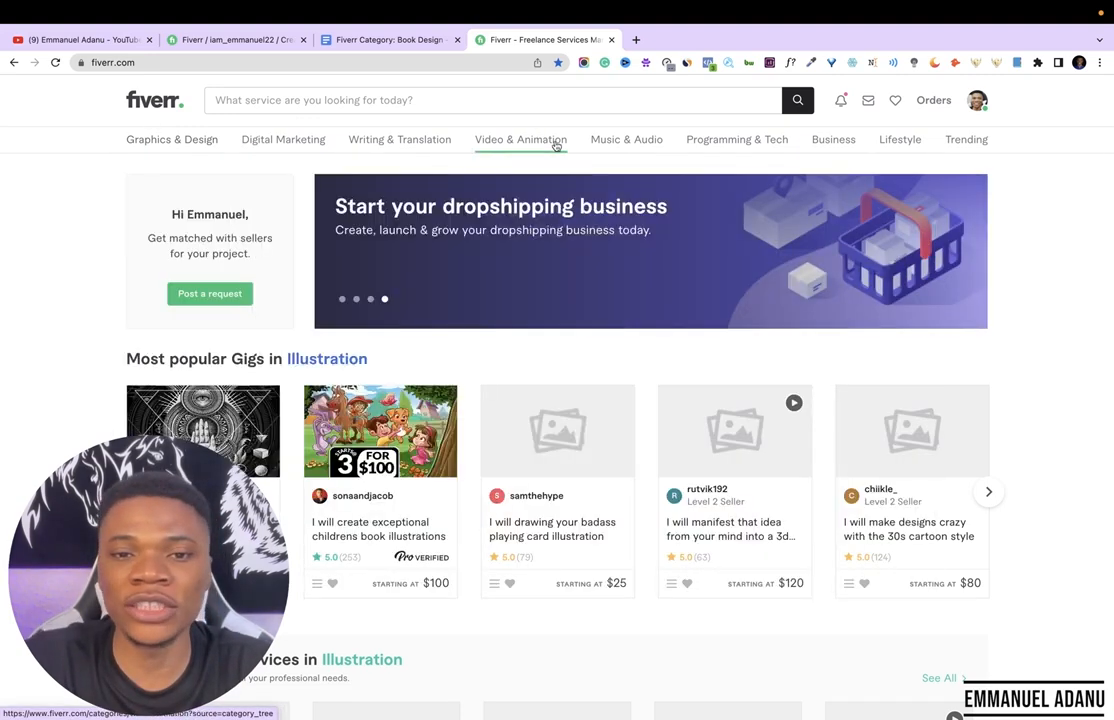
pyautogui.scroll(-1, 1010, 169)
pyautogui.scroll(-10, 1012, 169)
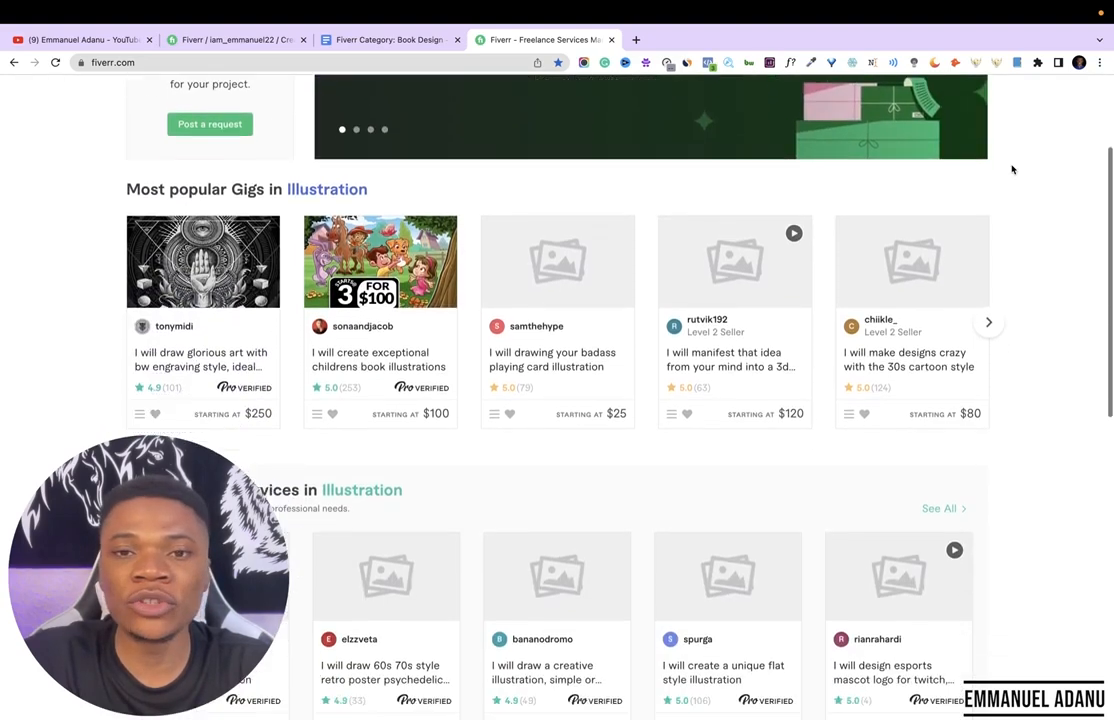
pyautogui.scroll(5, 1012, 169)
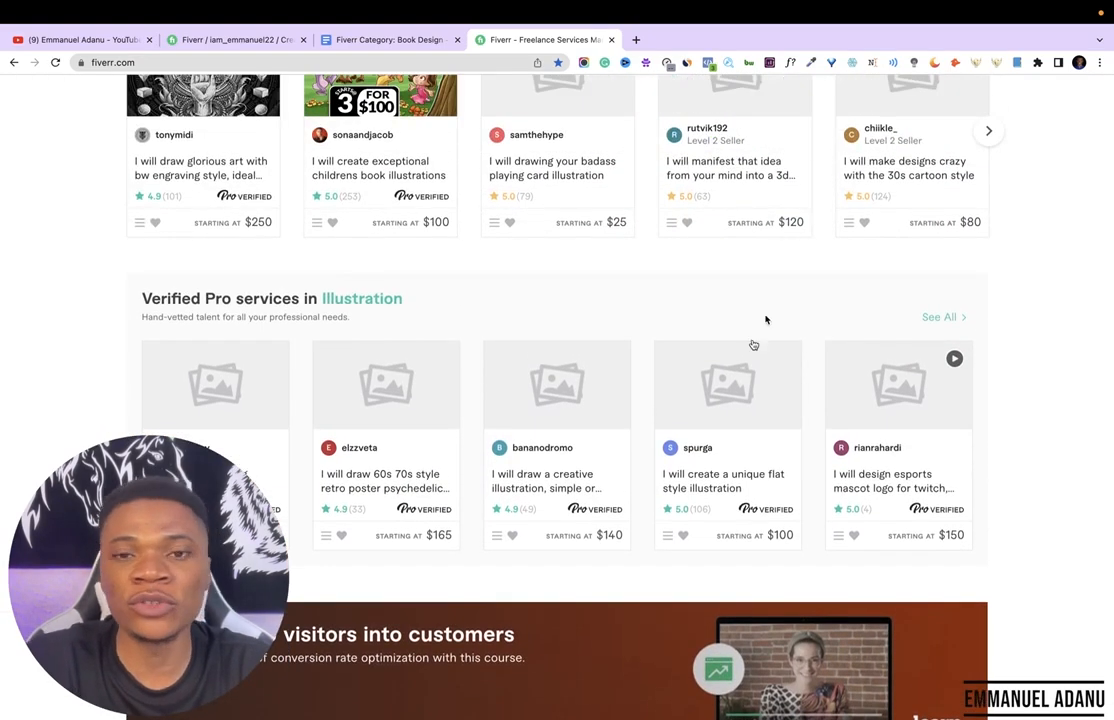
pyautogui.scroll(7, 1069, 298)
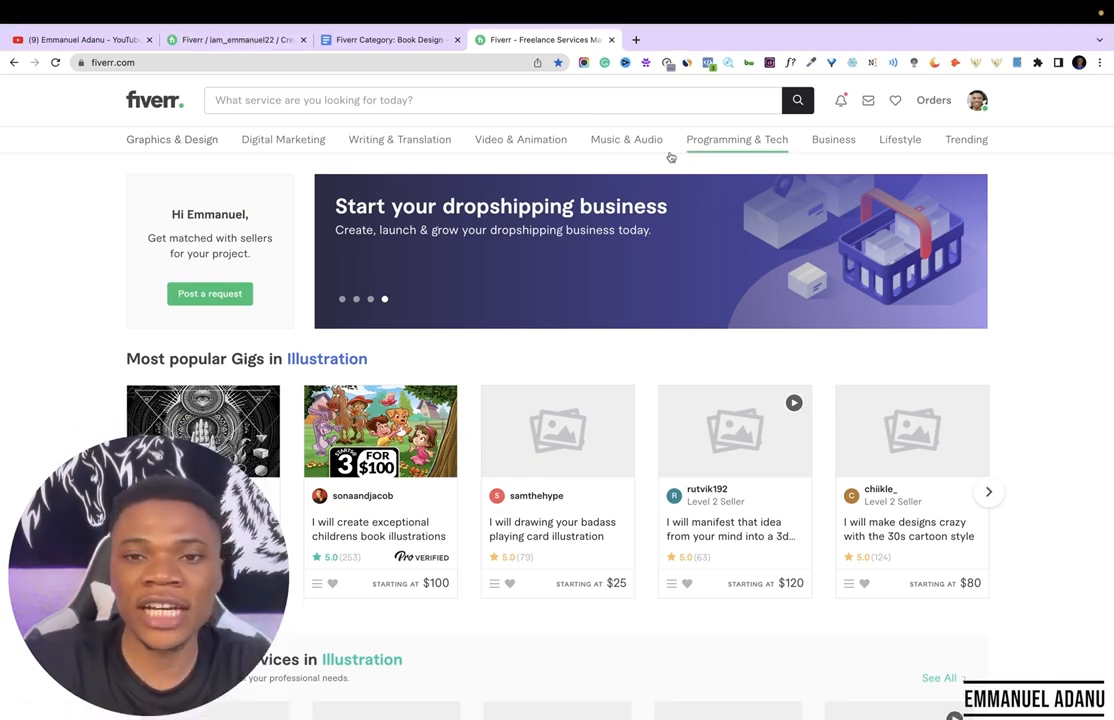
pyautogui.click(307, 99)
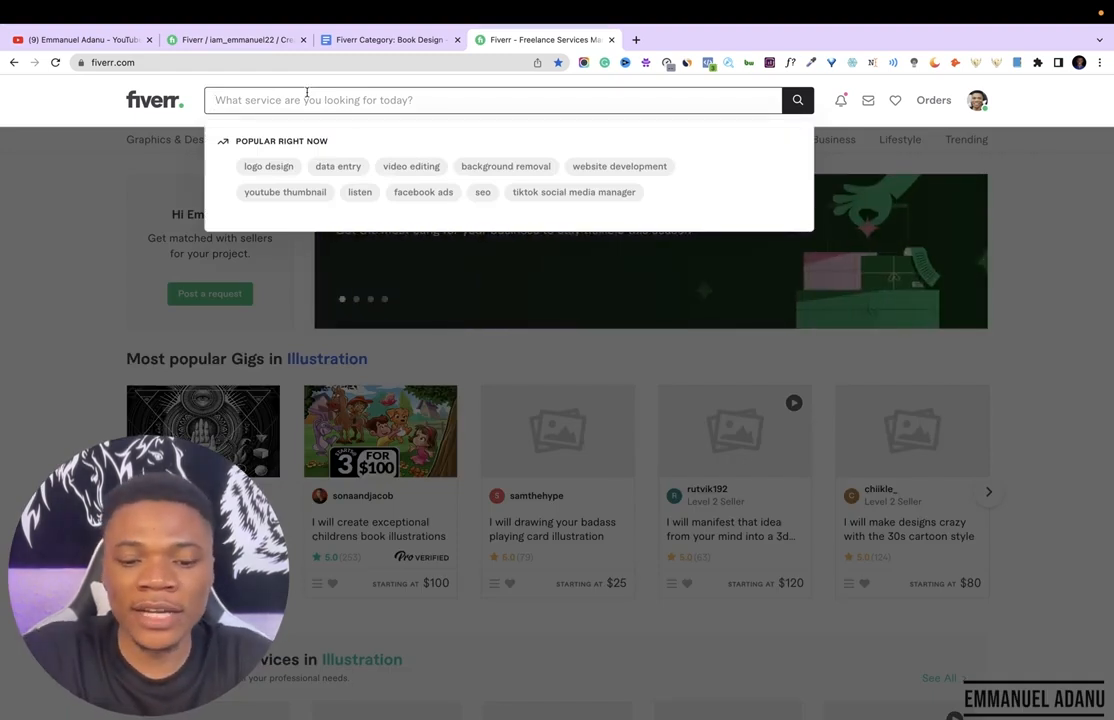
# Step: Search Fiverr for 'ebook cover' design gigs and browse the results
pyautogui.write('ebook cover')
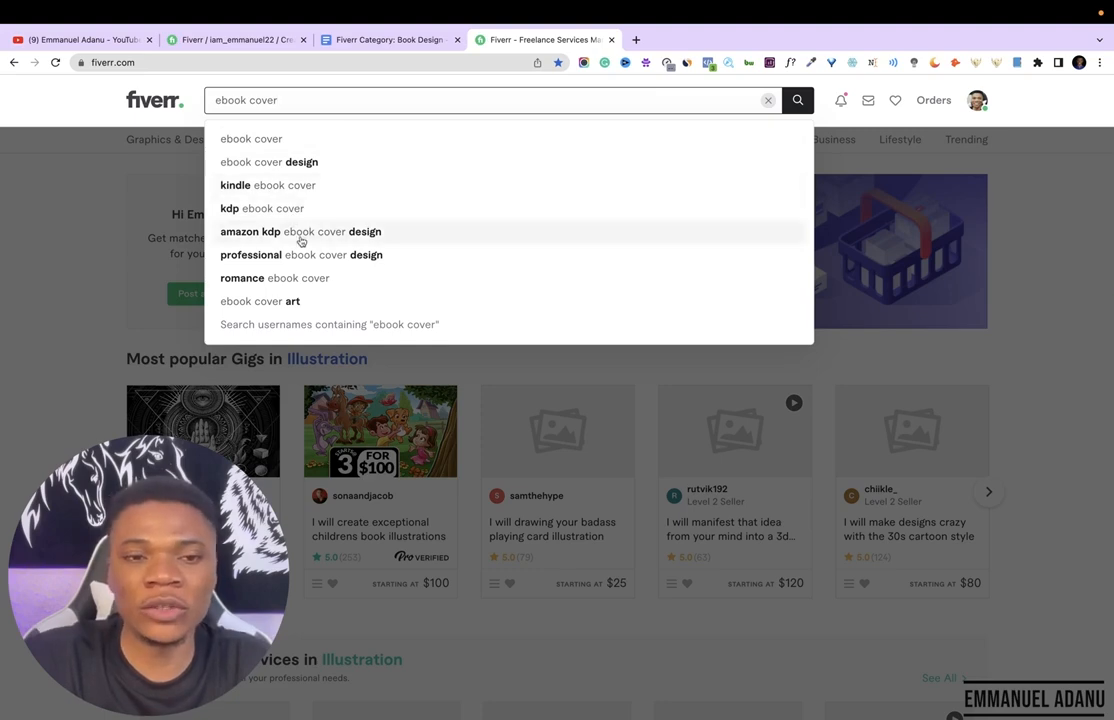
pyautogui.click(296, 162)
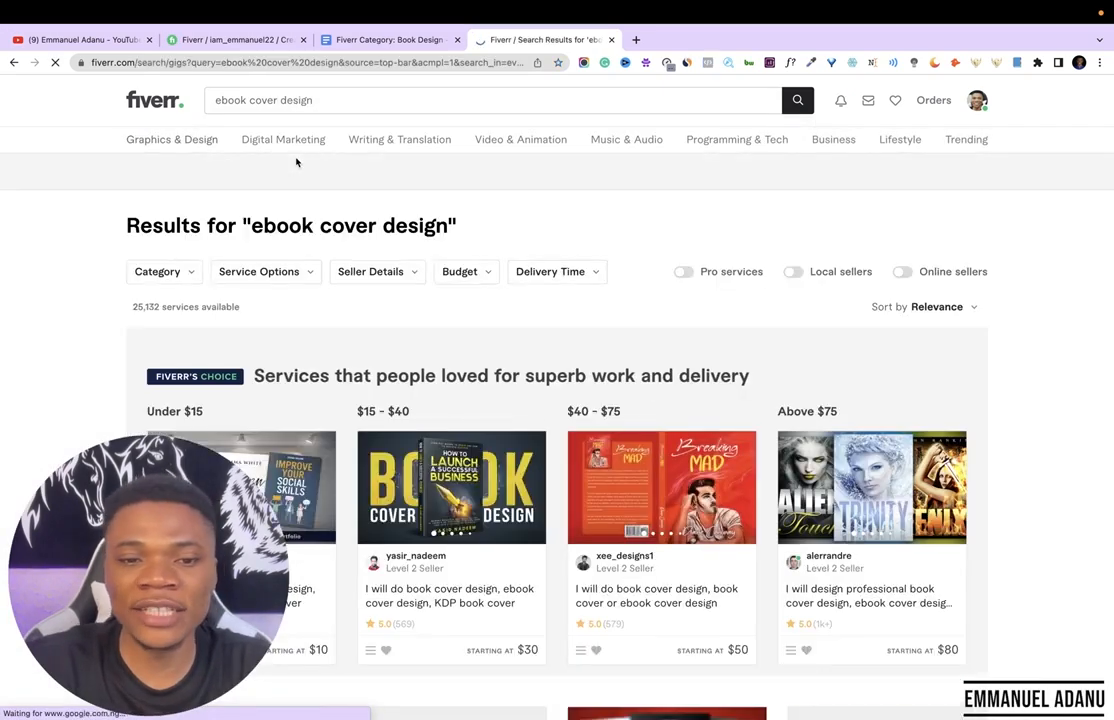
pyautogui.scroll(-5, 1020, 318)
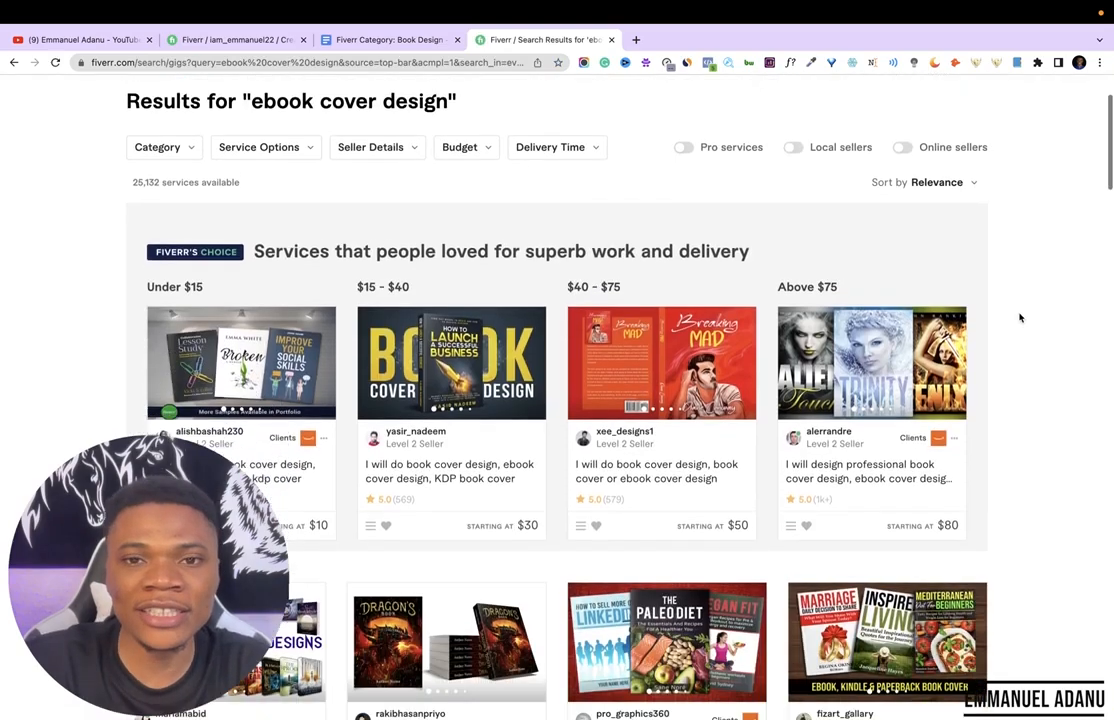
pyautogui.scroll(-6, 1020, 318)
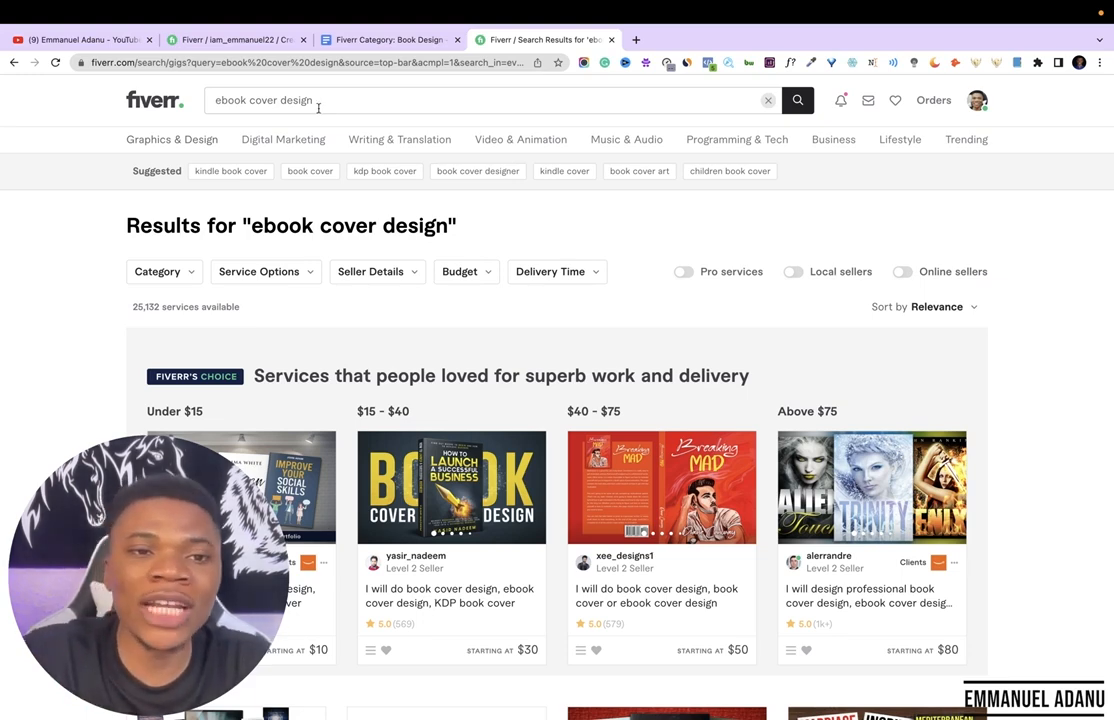
pyautogui.scroll(-5, 1020, 303)
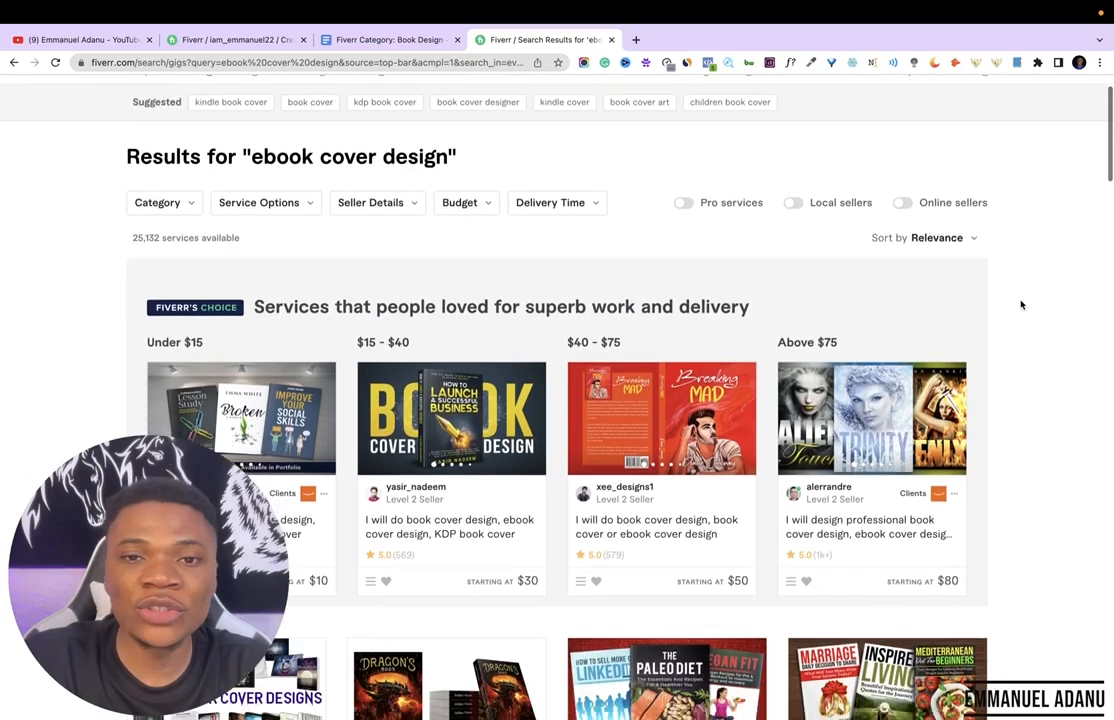
pyautogui.scroll(-6, 1020, 303)
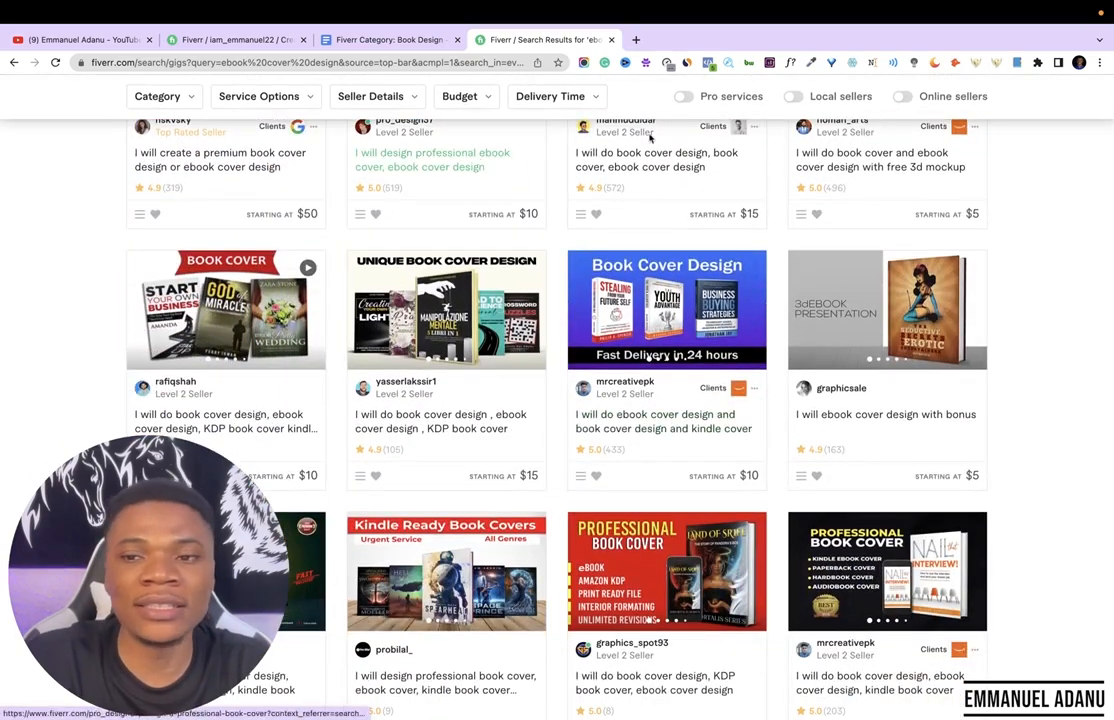
pyautogui.scroll(10, 1041, 212)
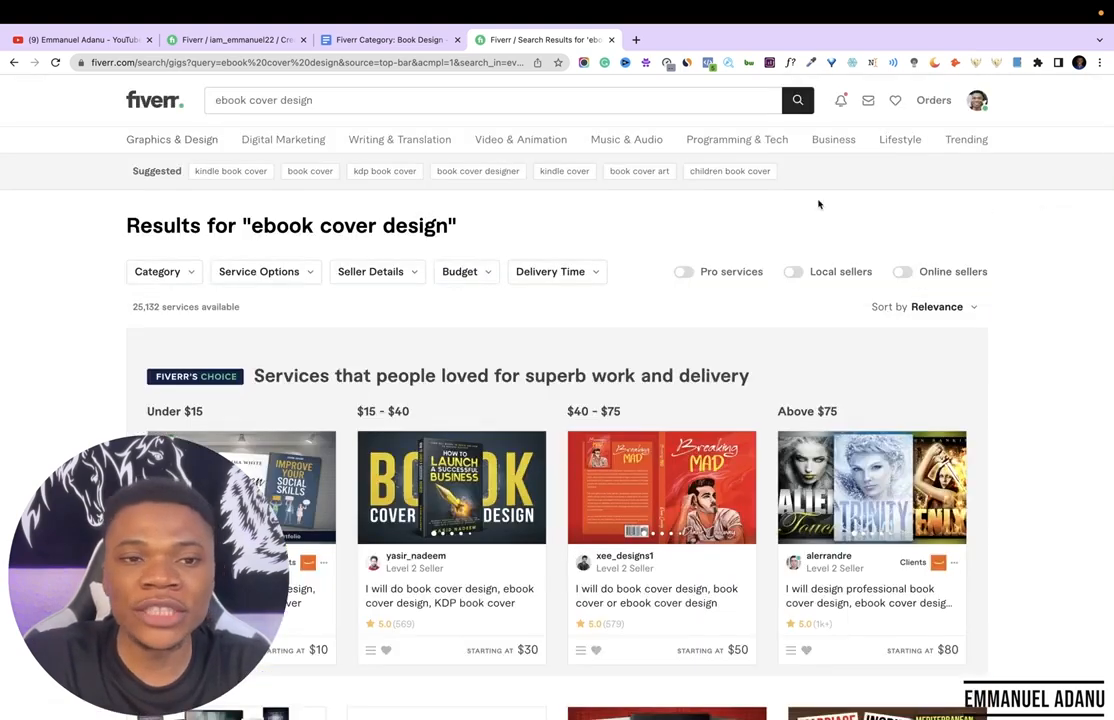
# Step: Glance back at the search results, then return to the new gig creation page
pyautogui.click(254, 45)
pyautogui.click(504, 45)
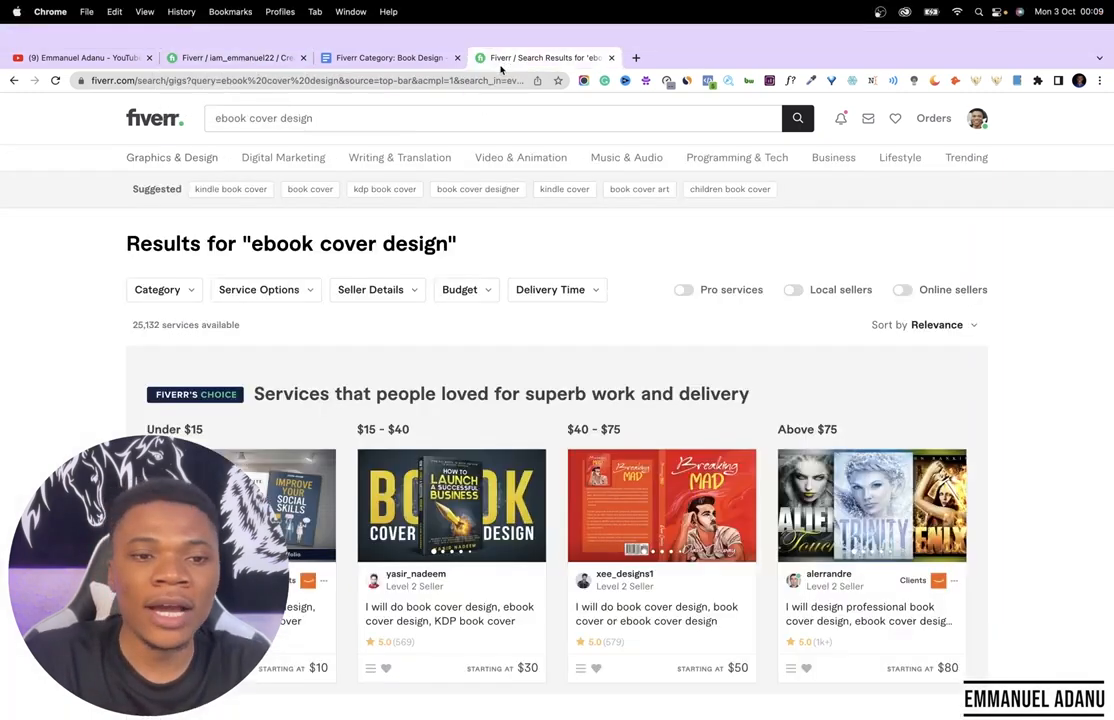
pyautogui.scroll(-3, 46, 432)
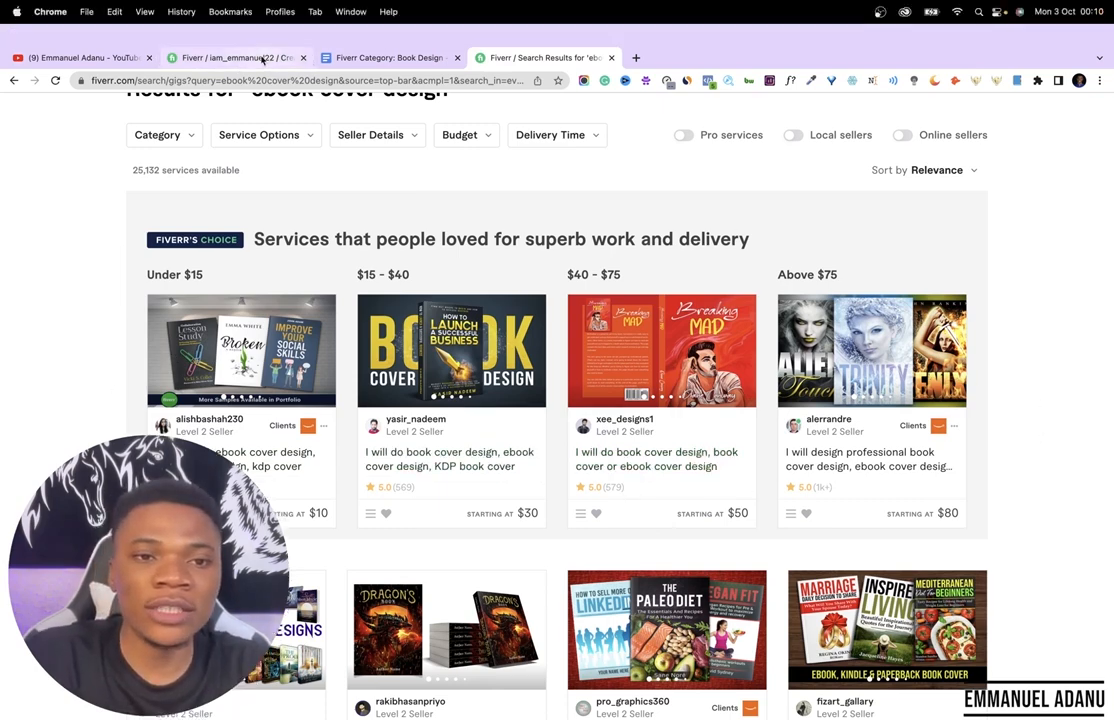
pyautogui.click(235, 57)
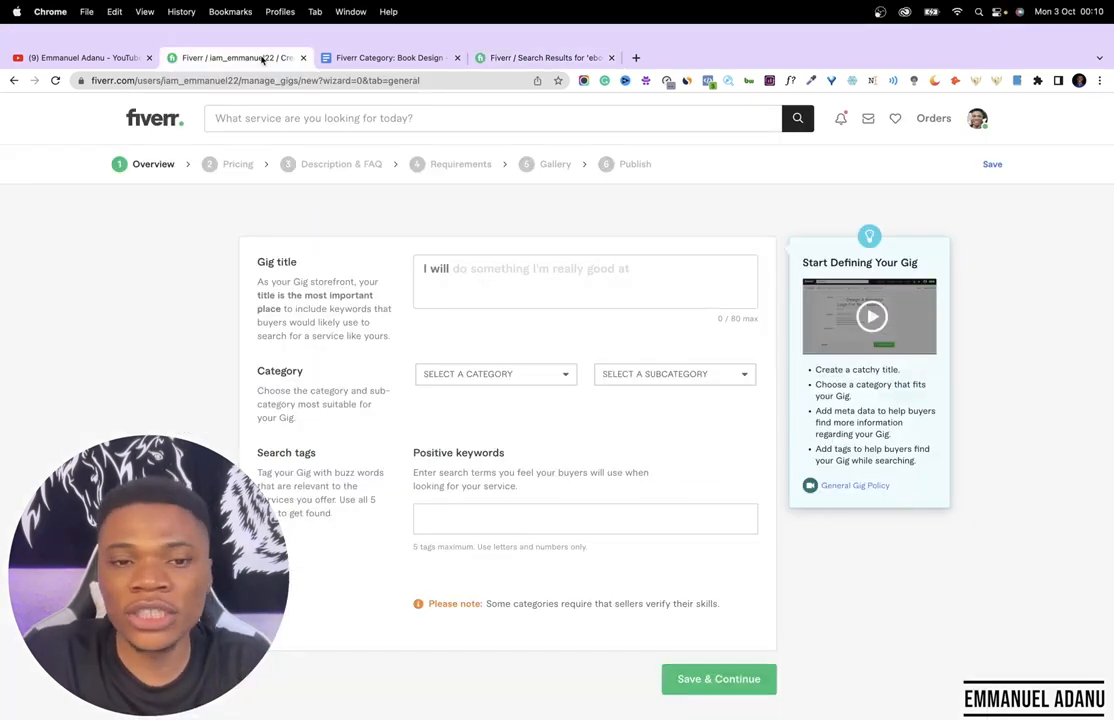
# Step: Title the gig 'I will create 3D eBook Cover Design in less than 6 hours', fixing 'that' to 'than'
pyautogui.click(463, 254)
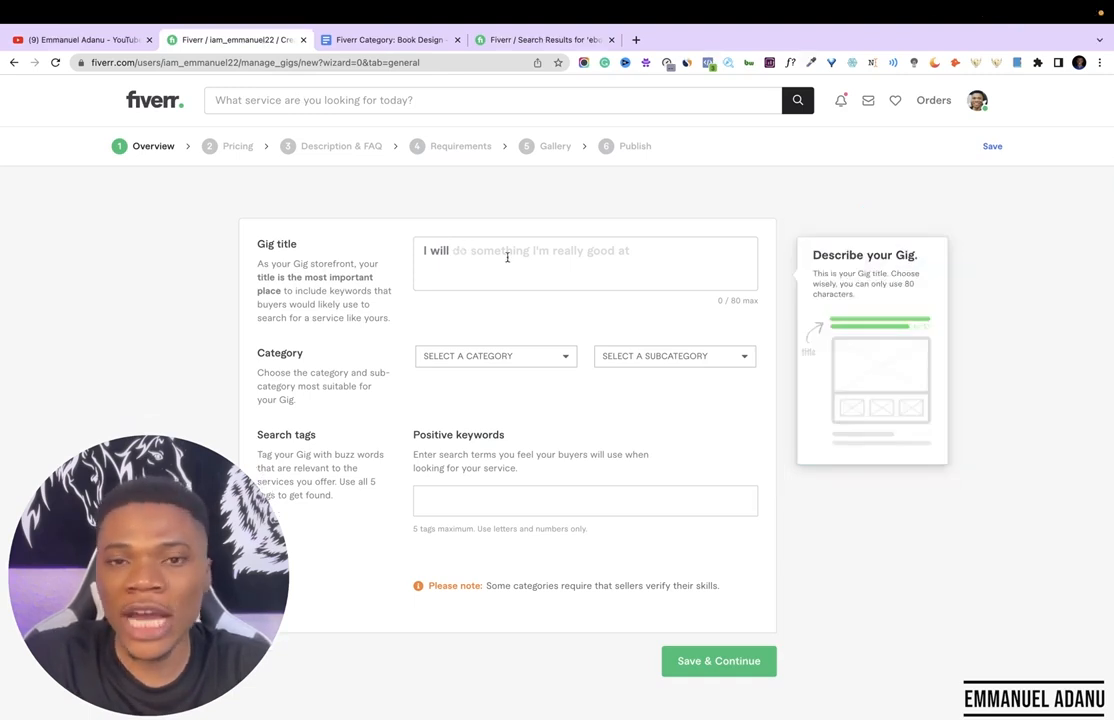
pyautogui.moveTo(567, 386)
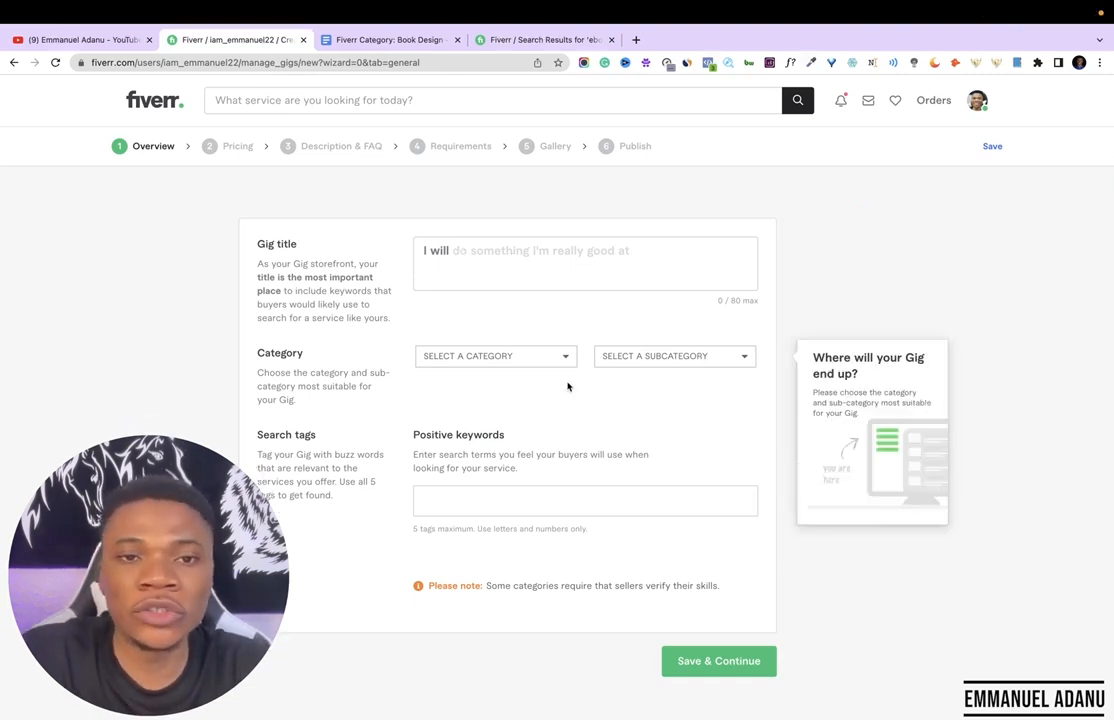
pyautogui.moveTo(379, 320)
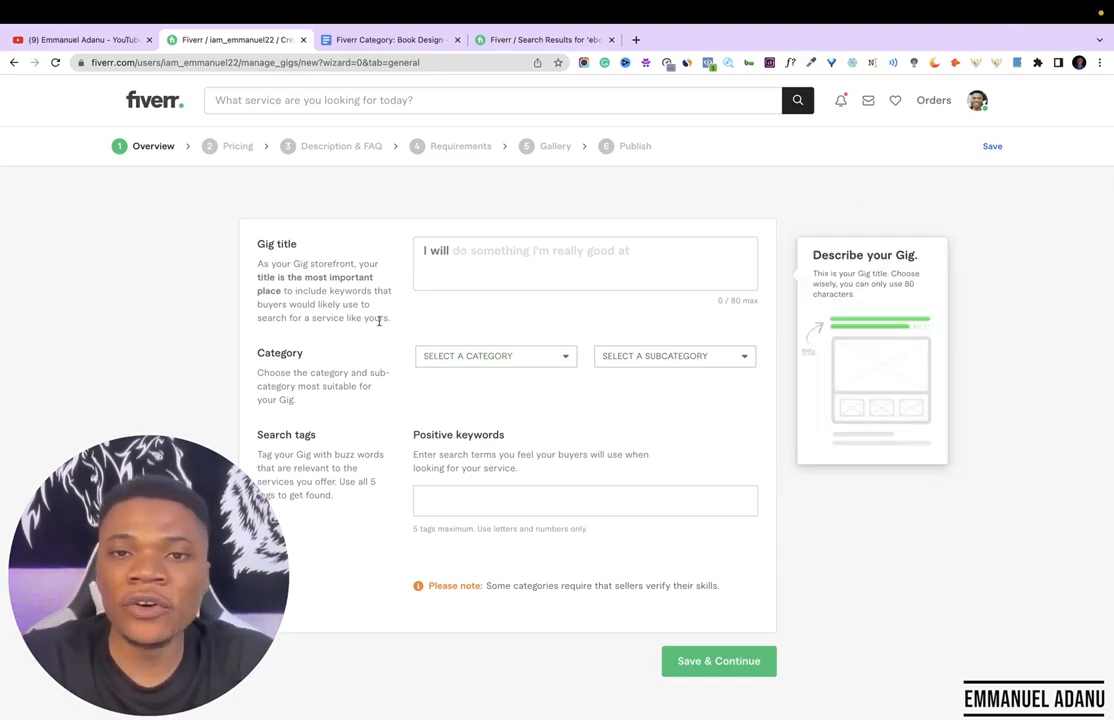
pyautogui.click(480, 251)
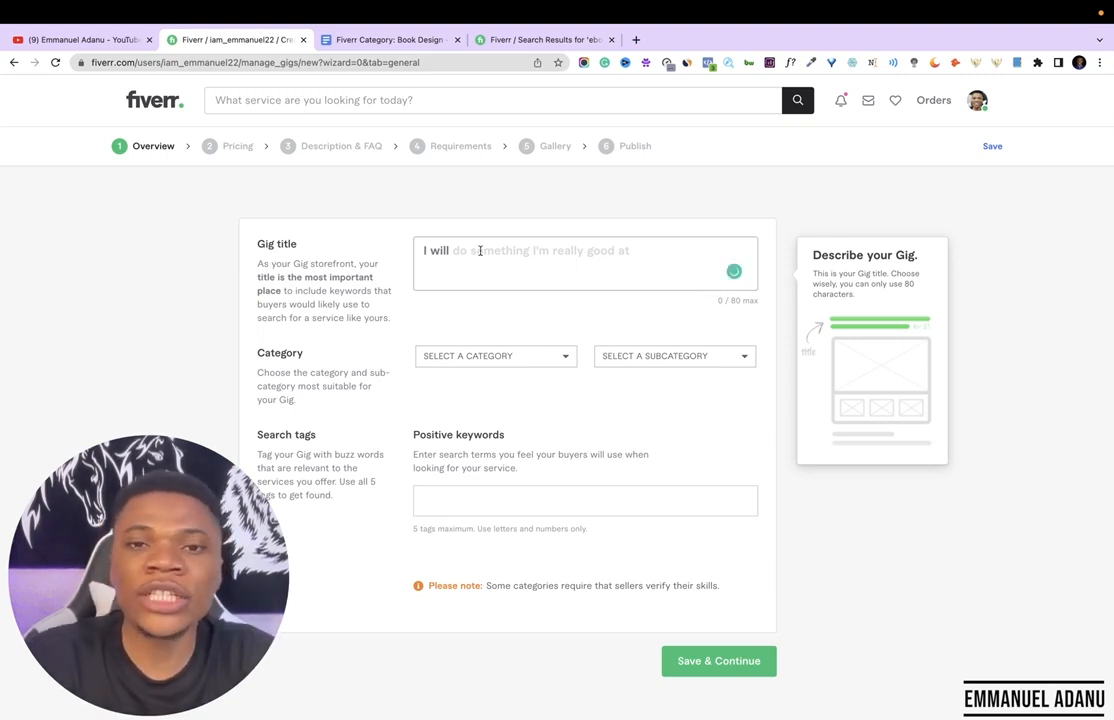
pyautogui.write('create 3D eBook Cove')
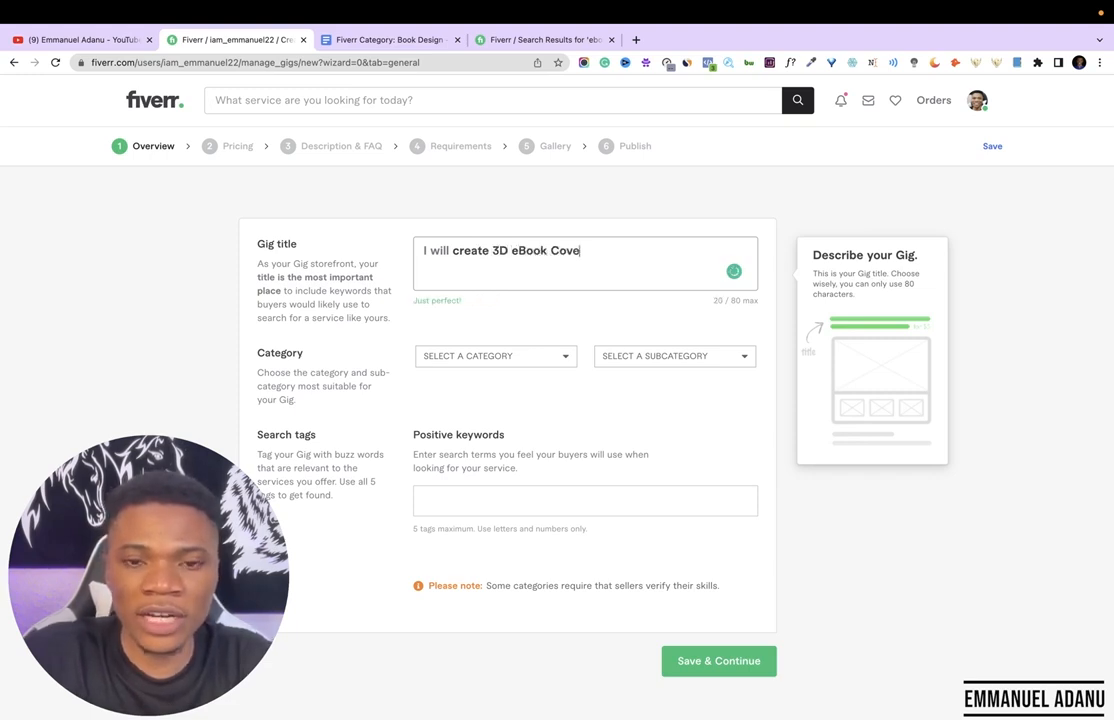
pyautogui.write('r Design in le')
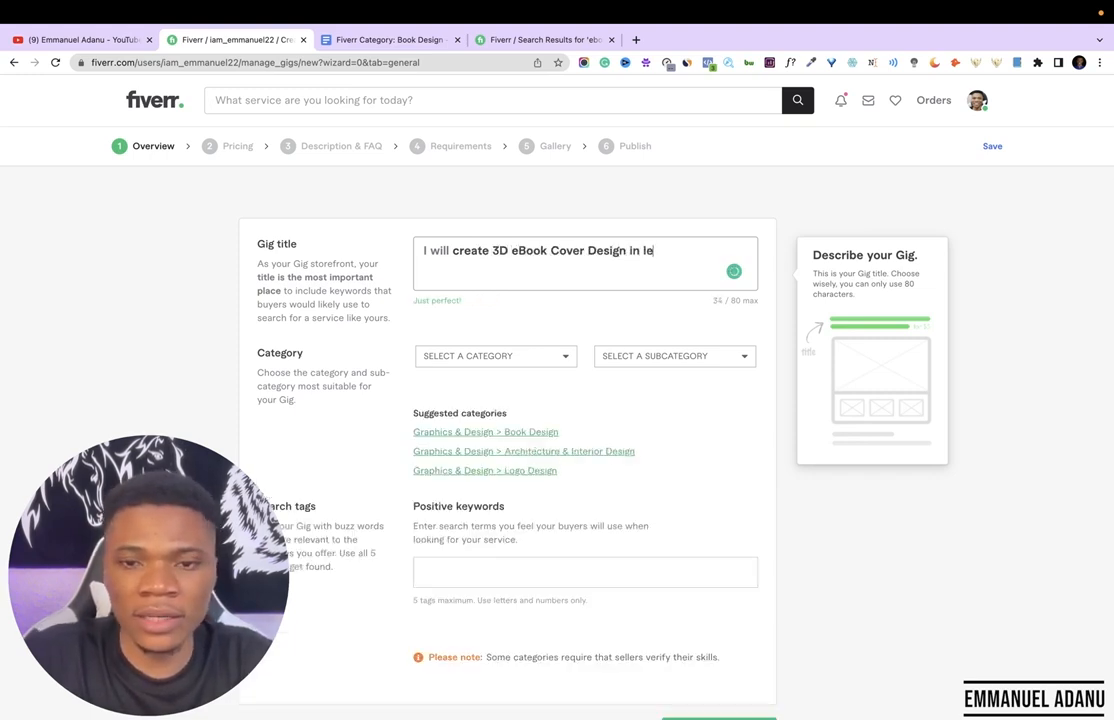
pyautogui.write('ss that 6 hou')
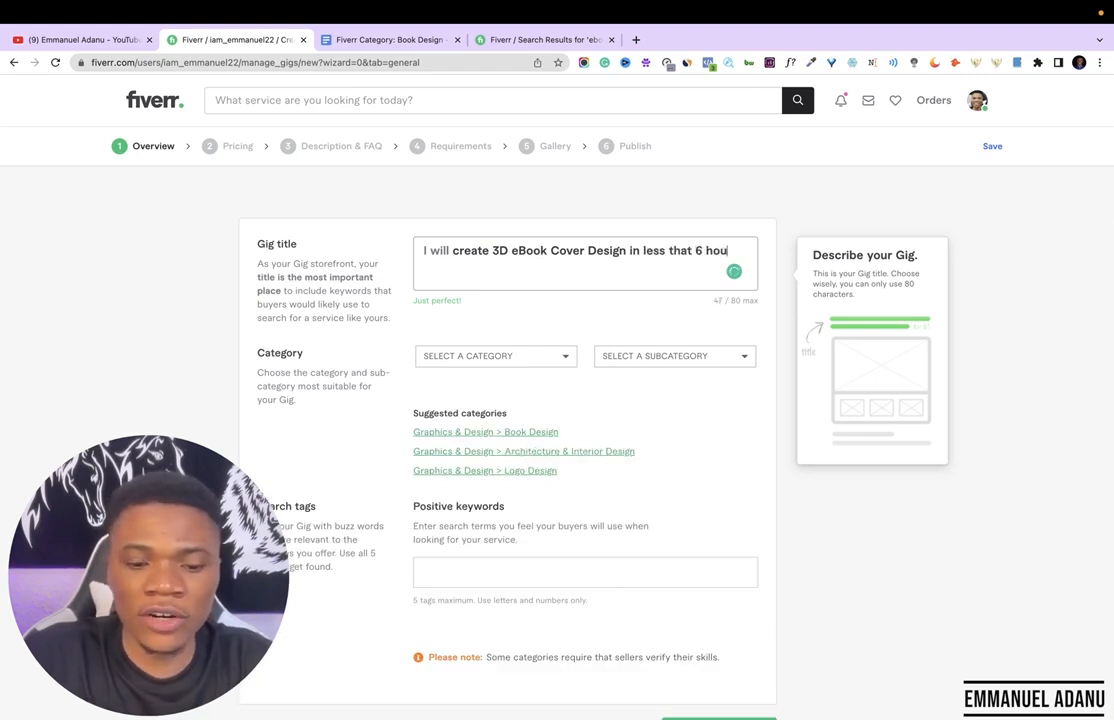
pyautogui.write('rs')
pyautogui.moveTo(493, 250); pyautogui.dragTo(625, 254)
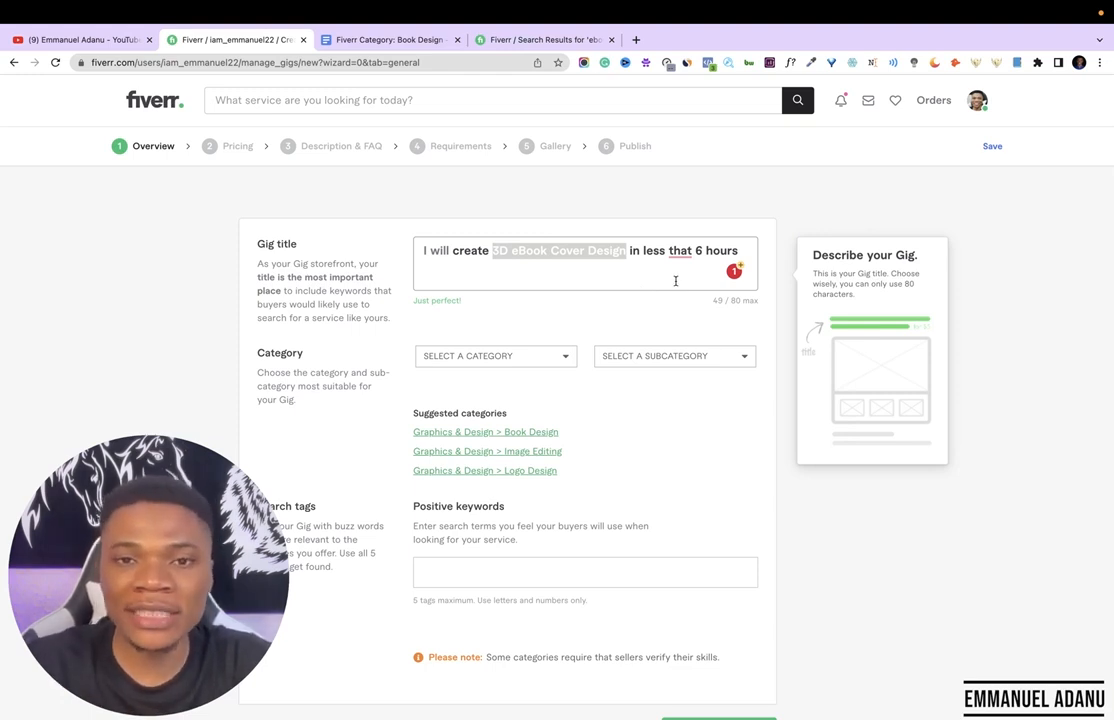
pyautogui.click(594, 251)
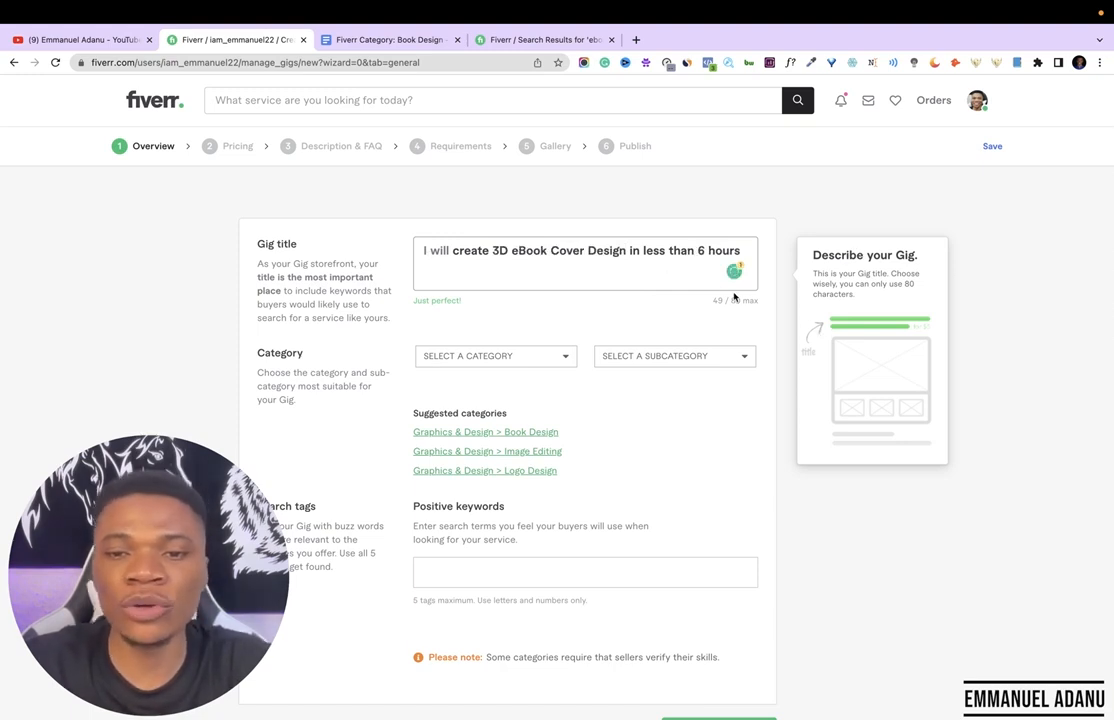
pyautogui.moveTo(643, 250); pyautogui.dragTo(741, 251)
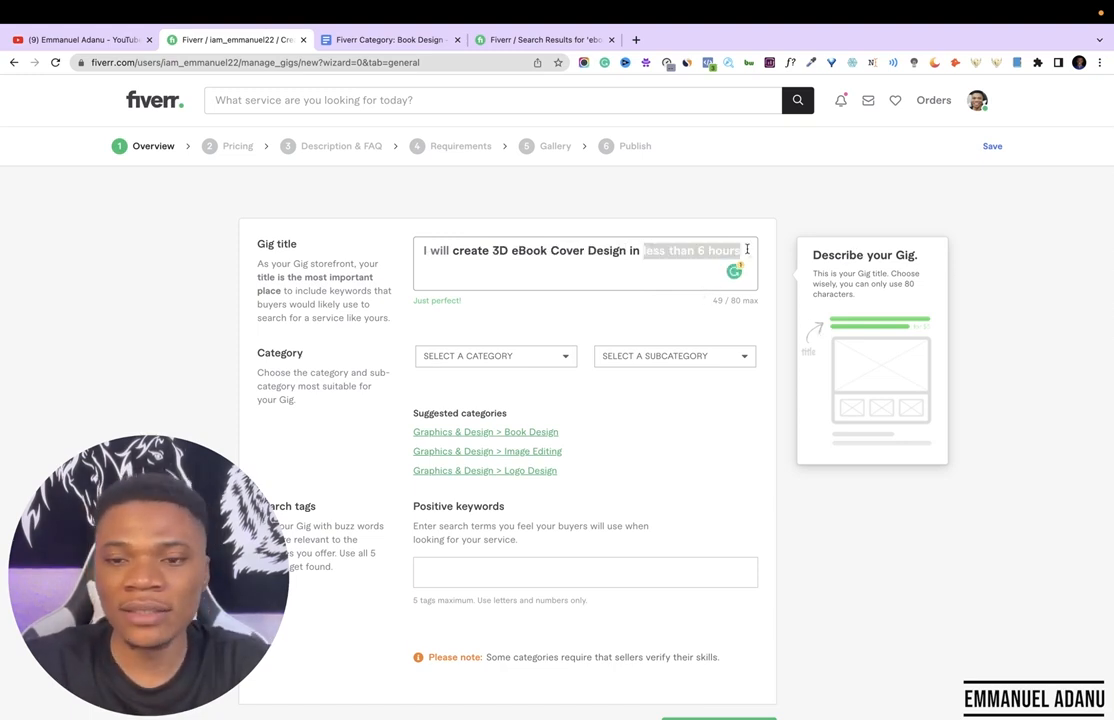
pyautogui.moveTo(643, 250); pyautogui.dragTo(752, 257)
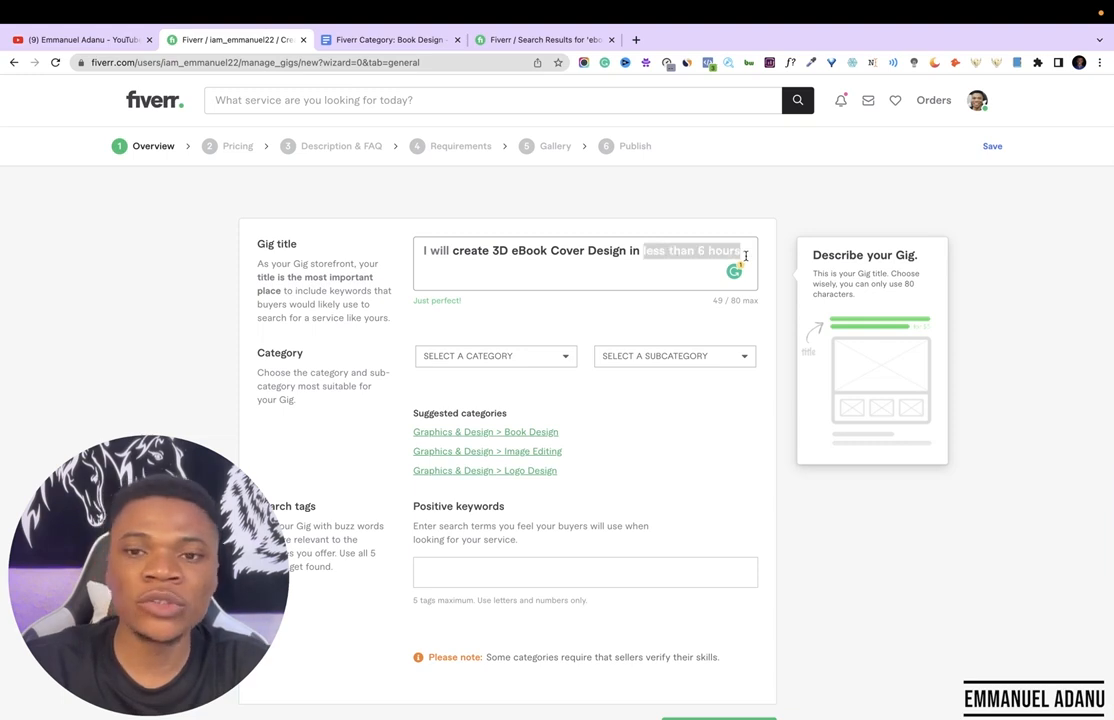
pyautogui.click(563, 308)
pyautogui.scroll(-1, 563, 308)
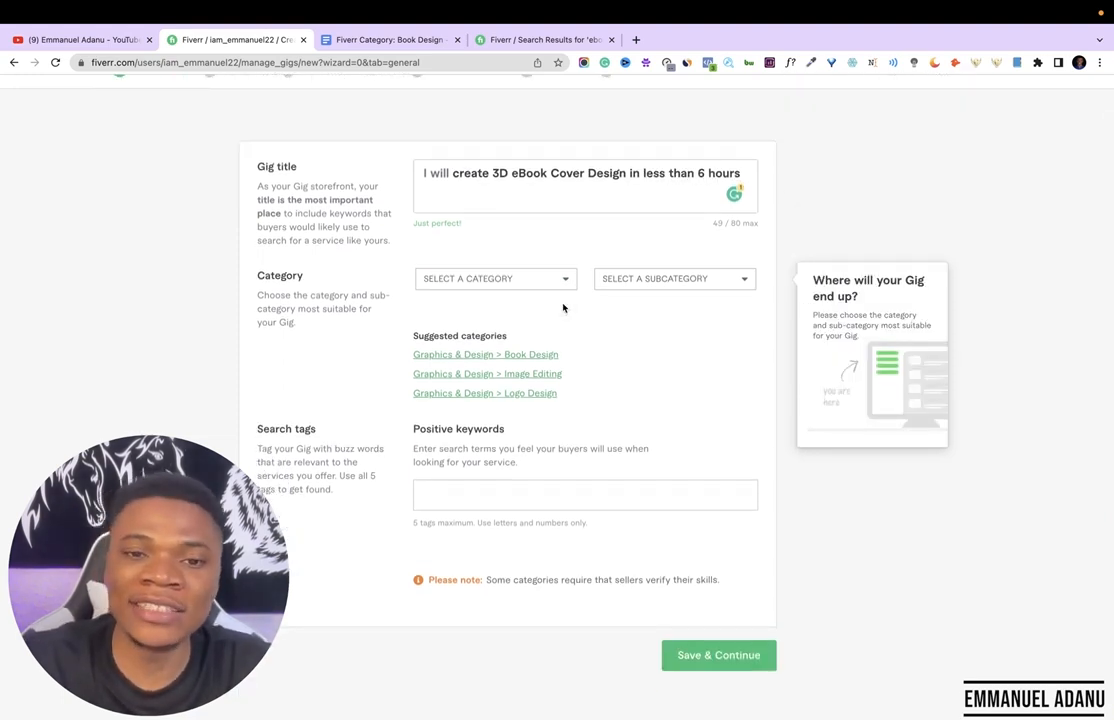
# Step: Categorise the gig as Graphics & Design > Book Design, service type Book Cover Design
pyautogui.click(541, 278)
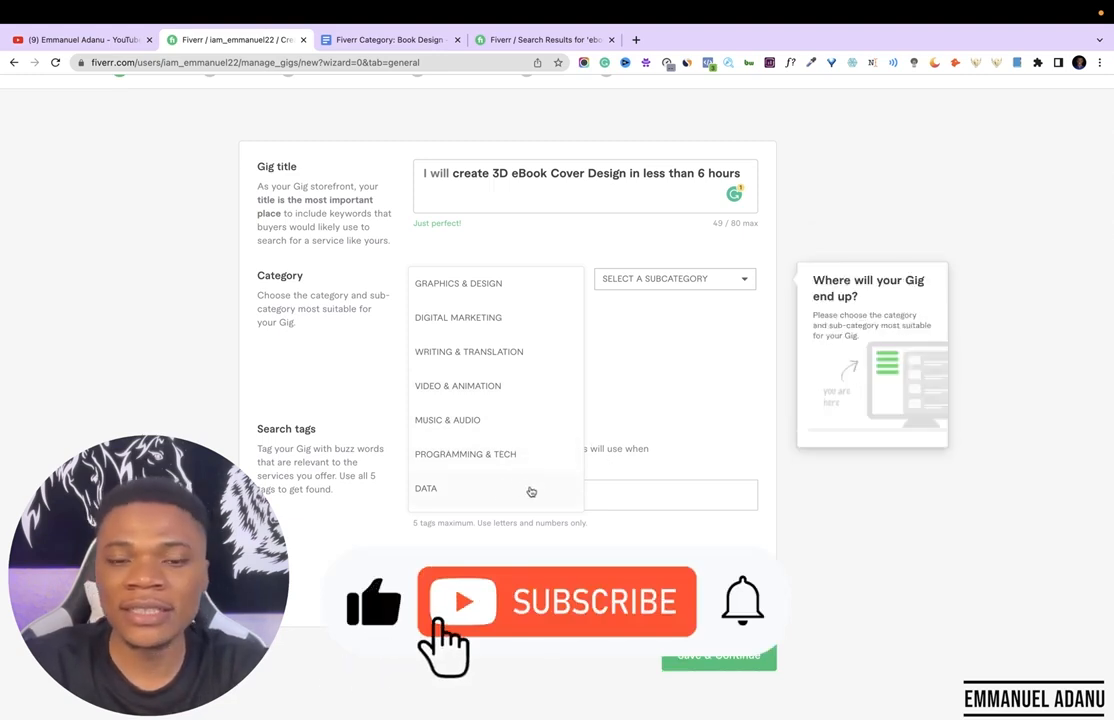
pyautogui.click(501, 291)
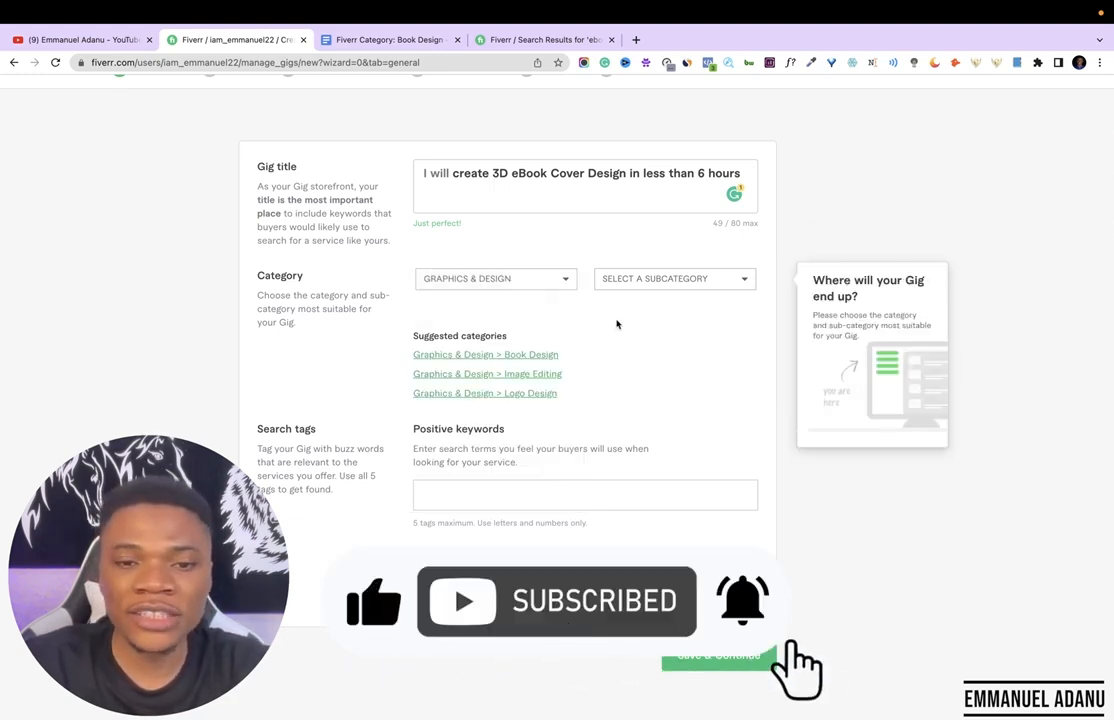
pyautogui.scroll(-1, 489, 277)
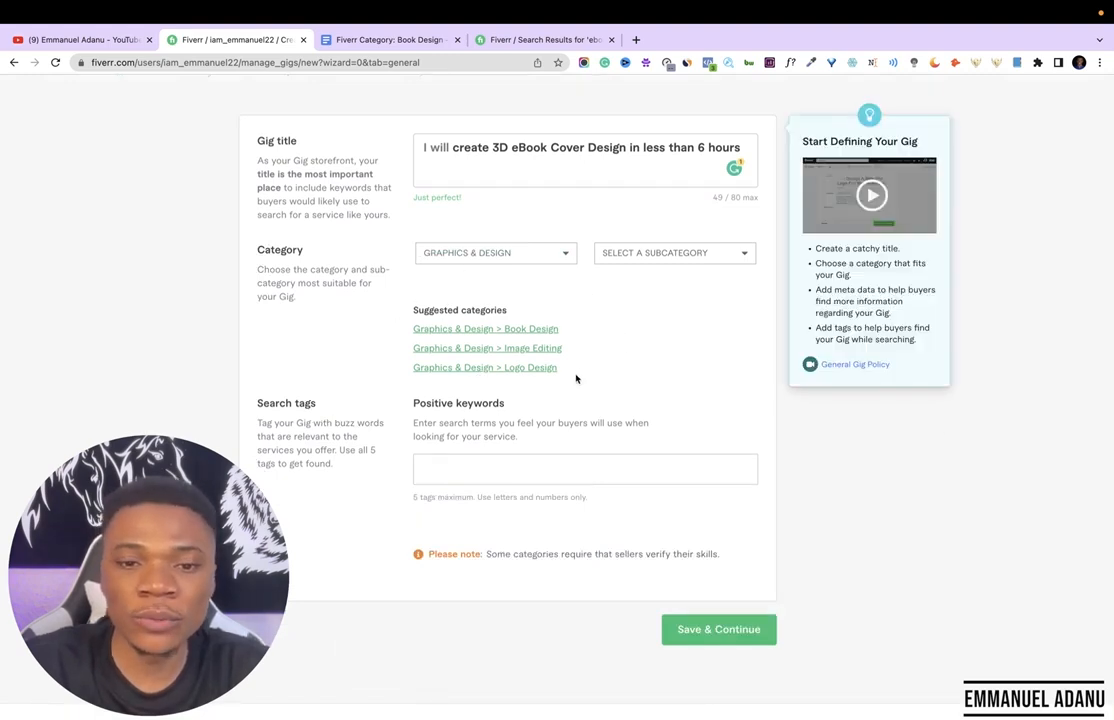
pyautogui.click(502, 329)
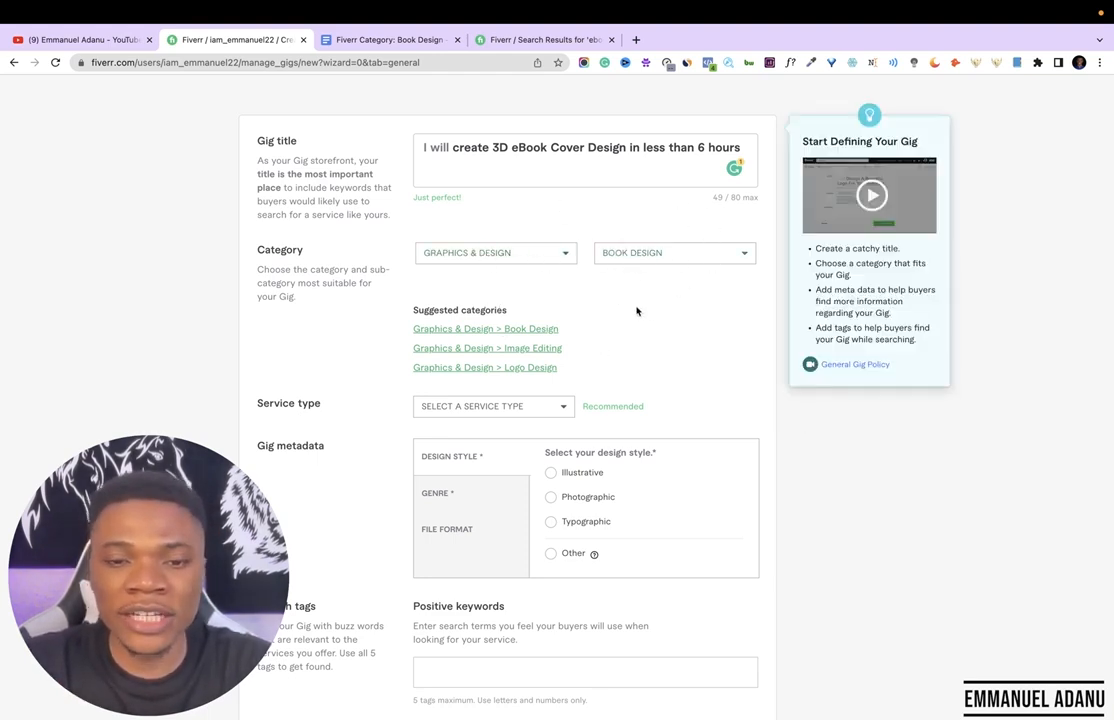
pyautogui.scroll(-3, 641, 329)
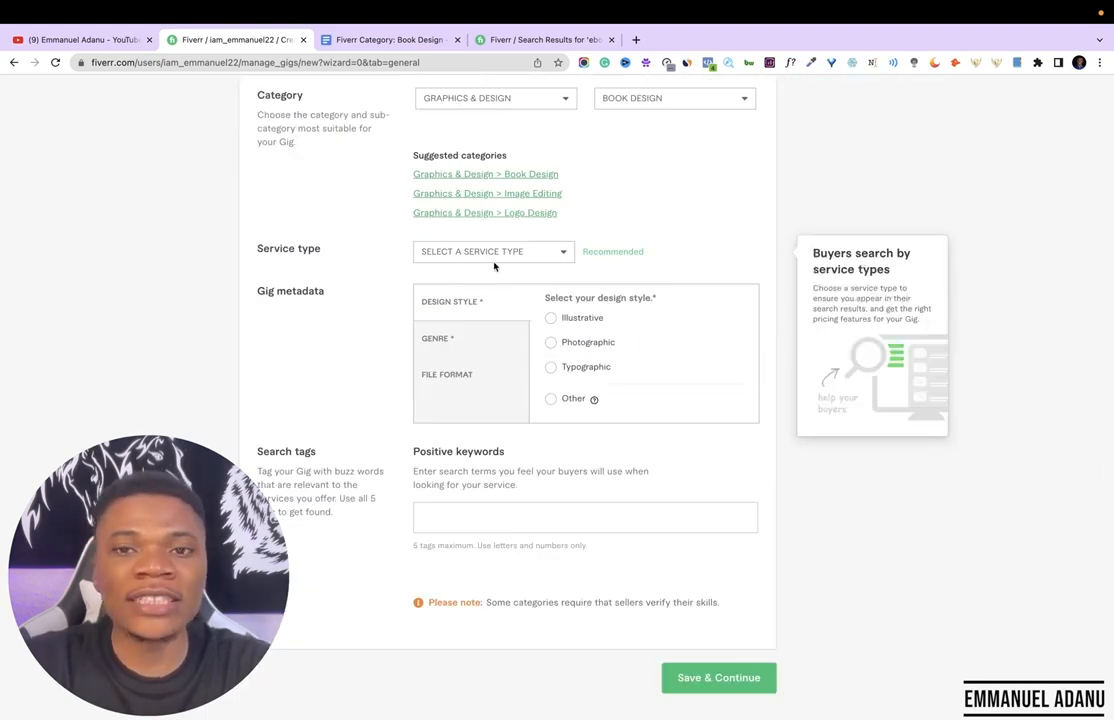
pyautogui.click(505, 258)
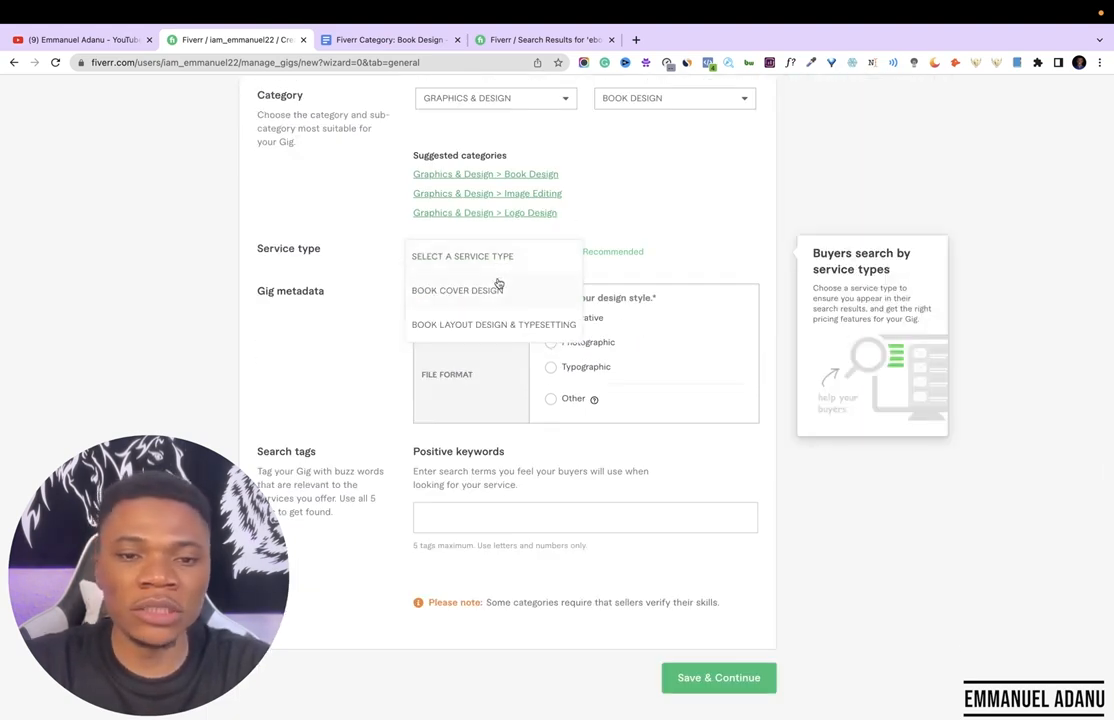
pyautogui.click(494, 287)
pyautogui.scroll(-1, 689, 191)
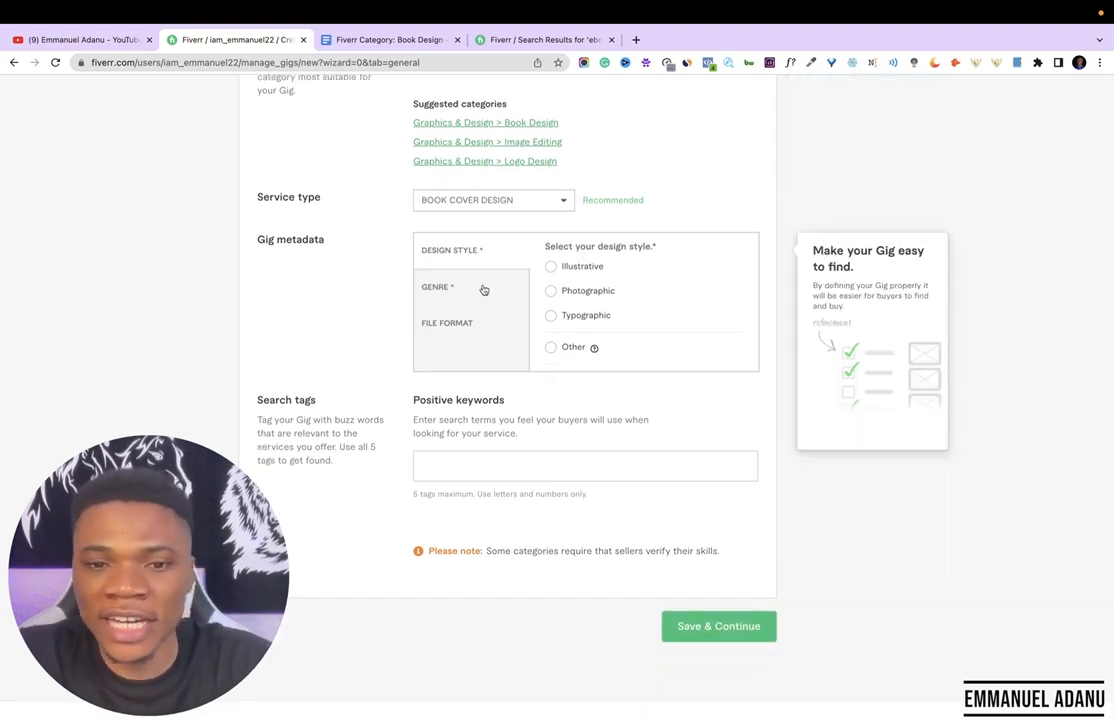
# Step: Set a custom '3D Mockup' design style and add Biographies/Memoir, Academics/Textbooks, Cookbooks/Recipes and How-to genres
pyautogui.click(550, 348)
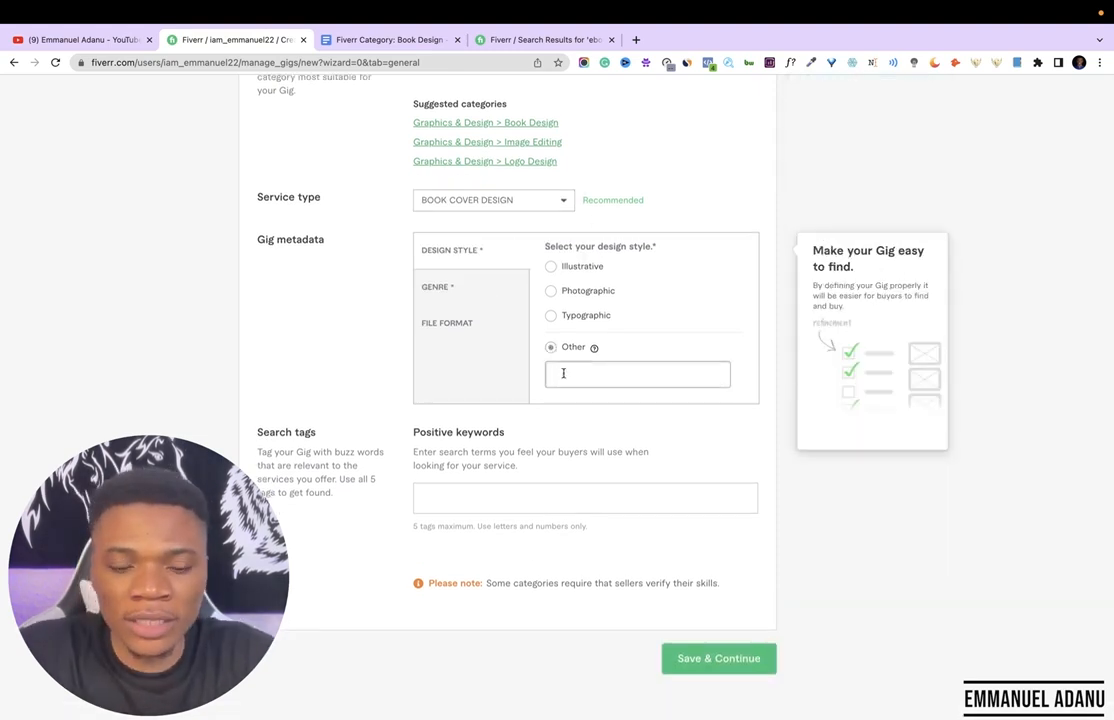
pyautogui.click(563, 373)
pyautogui.write('3D Mockup')
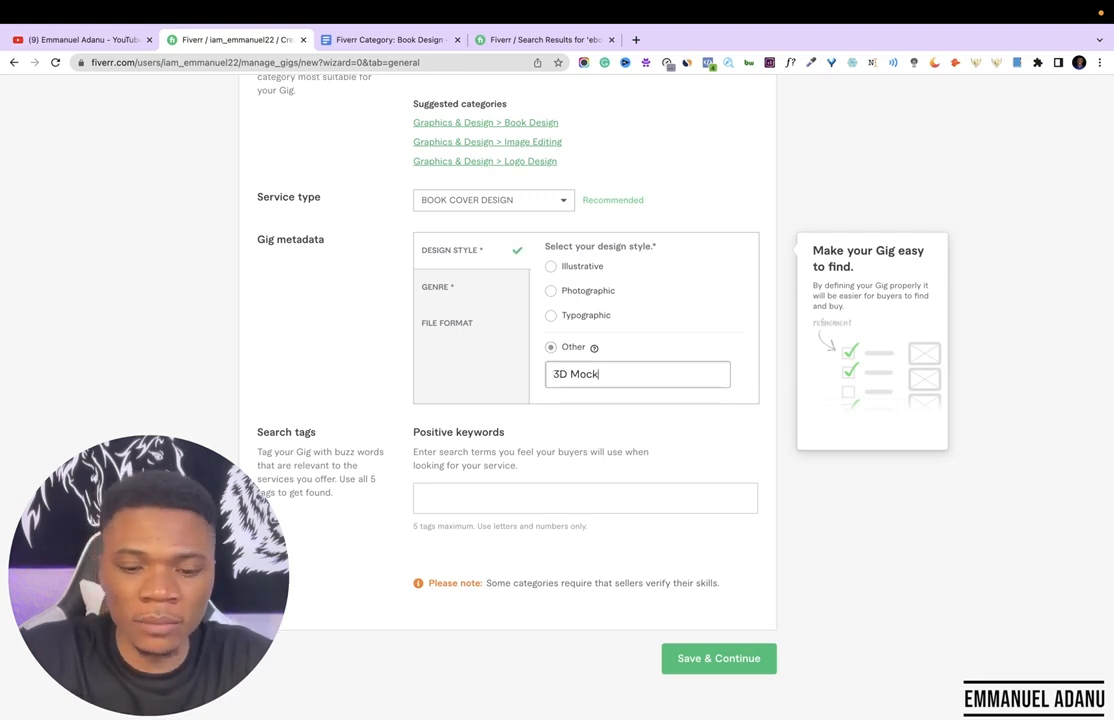
pyautogui.click(440, 289)
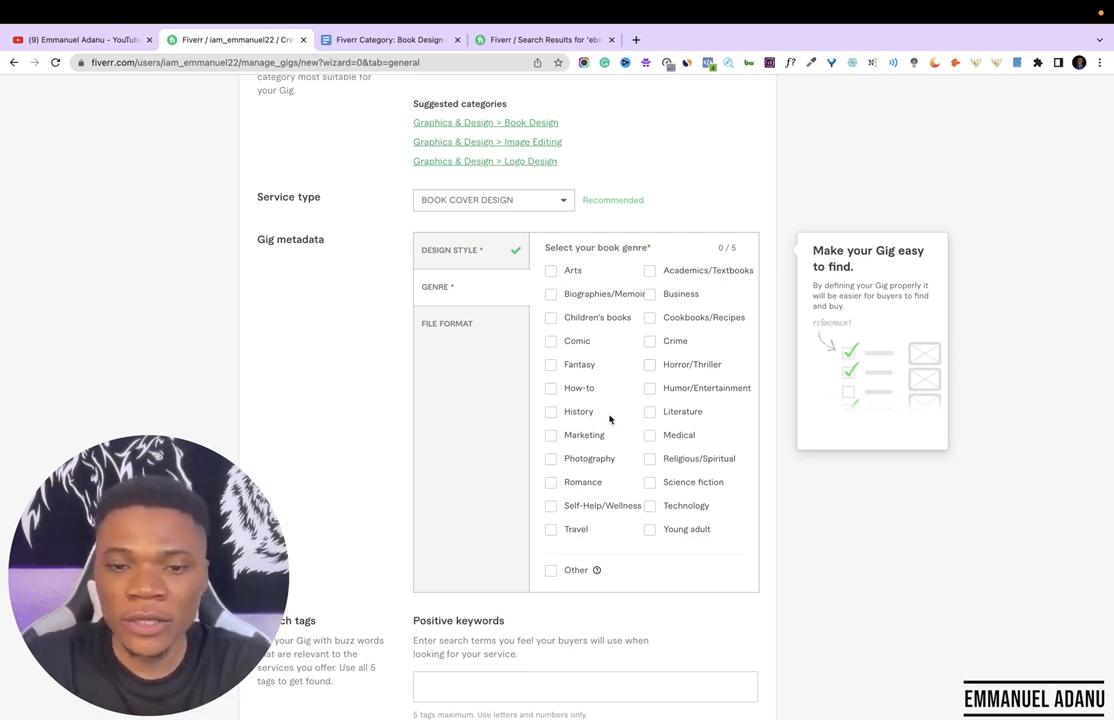
pyautogui.click(600, 294)
pyautogui.click(650, 270)
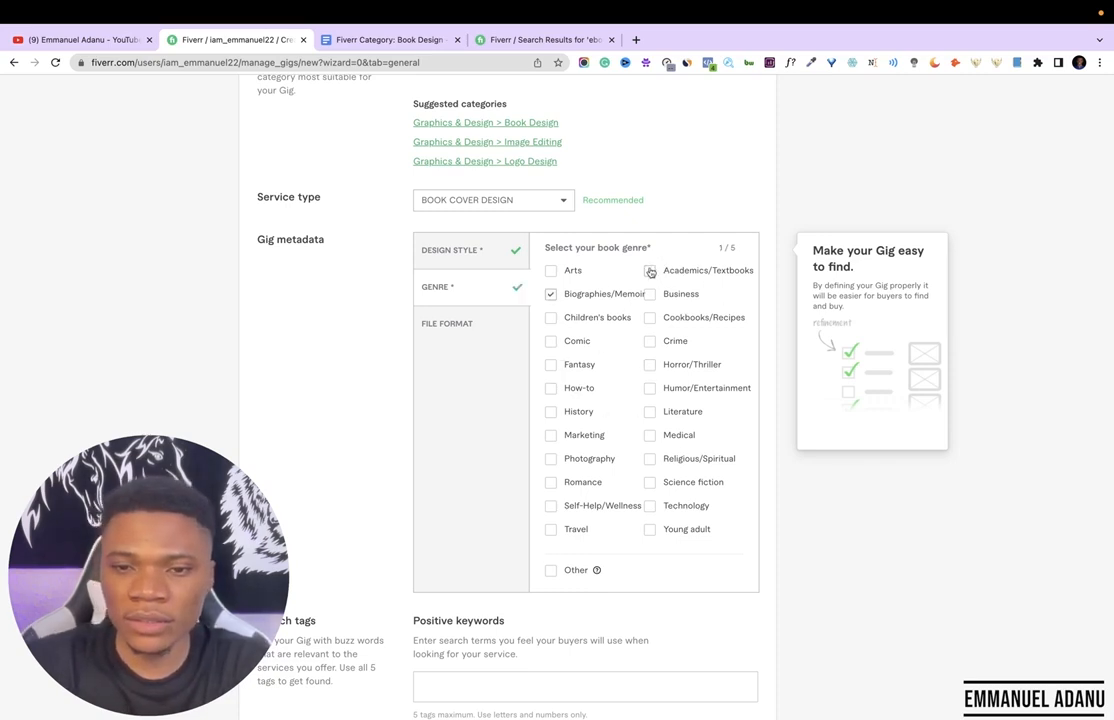
pyautogui.click(650, 318)
pyautogui.click(551, 388)
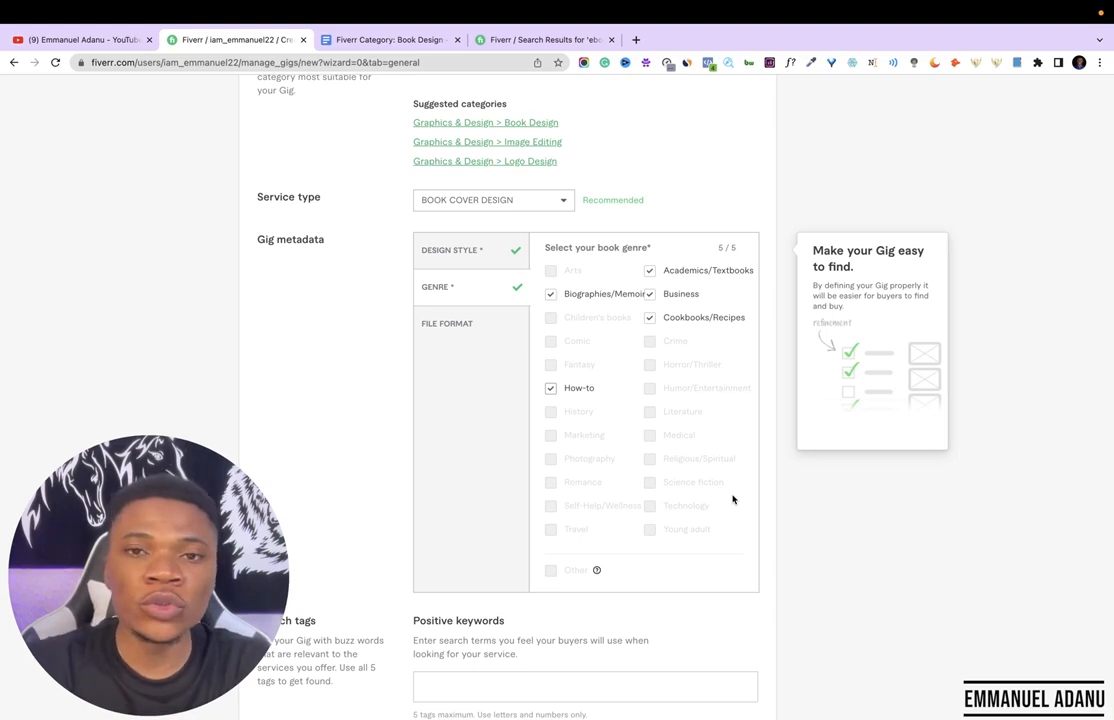
# Step: Offer JPG, PNG and PDF as the gig's delivered file formats
pyautogui.click(448, 324)
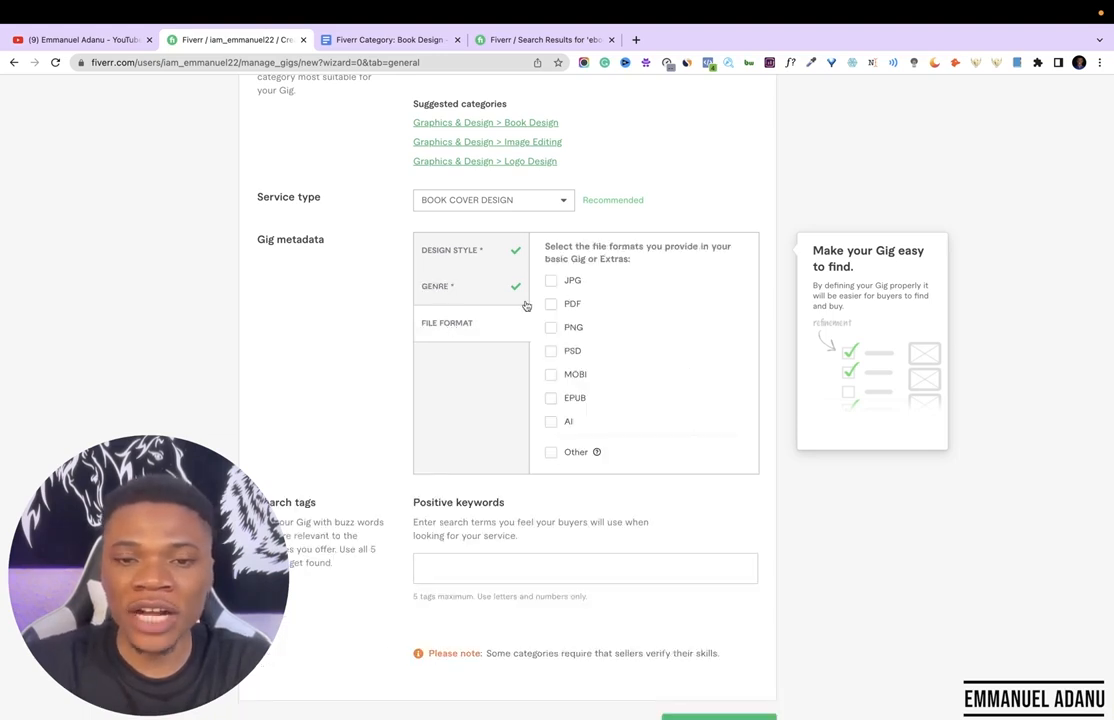
pyautogui.click(551, 281)
pyautogui.click(551, 327)
pyautogui.click(551, 304)
pyautogui.scroll(-3, 398, 402)
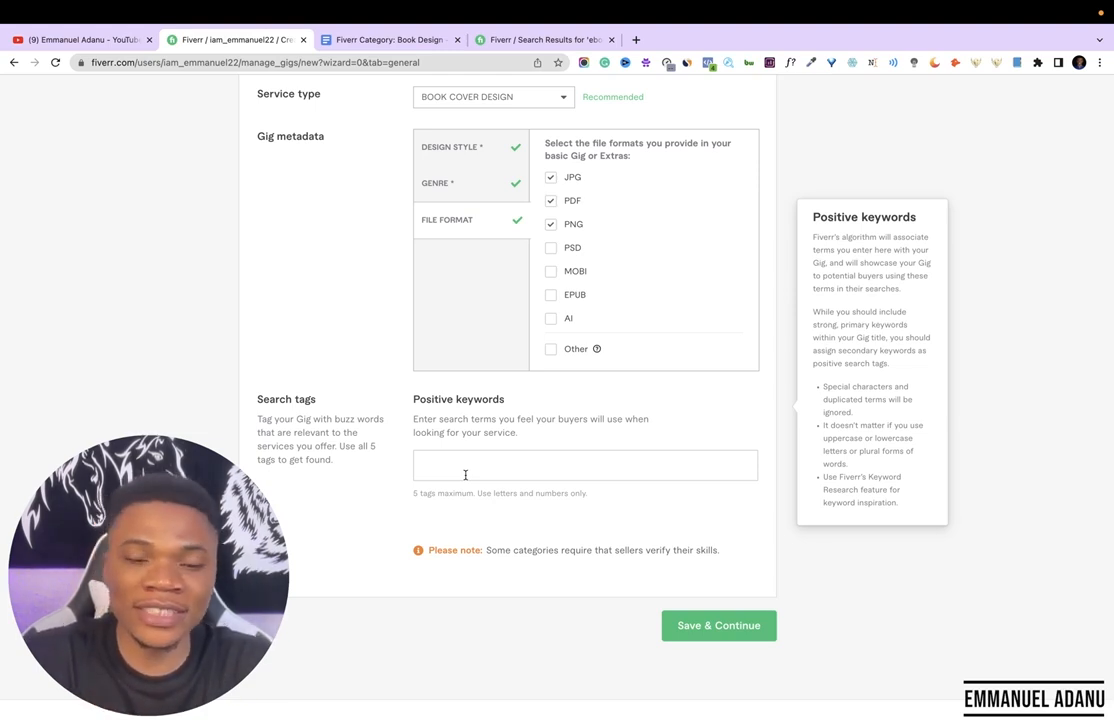
# Step: Replace the marketplace search query with '3d ebook'
pyautogui.click(545, 39)
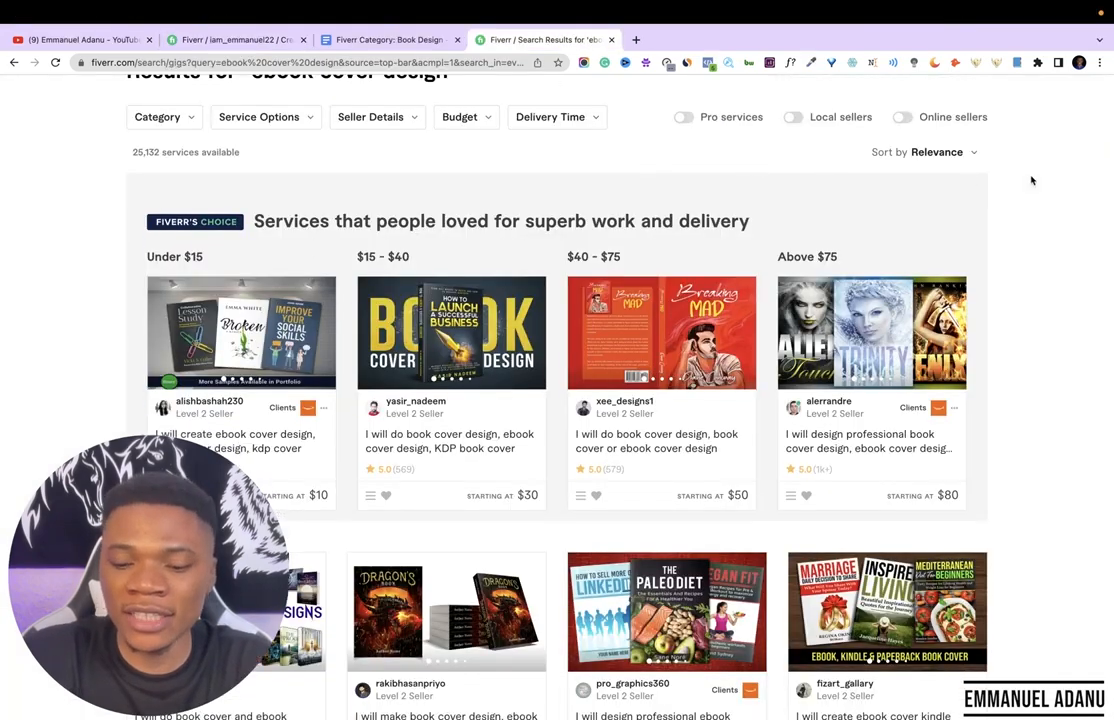
pyautogui.scroll(4, 1032, 180)
pyautogui.click(331, 100)
pyautogui.press('super+a')
pyautogui.press('BackSpace')
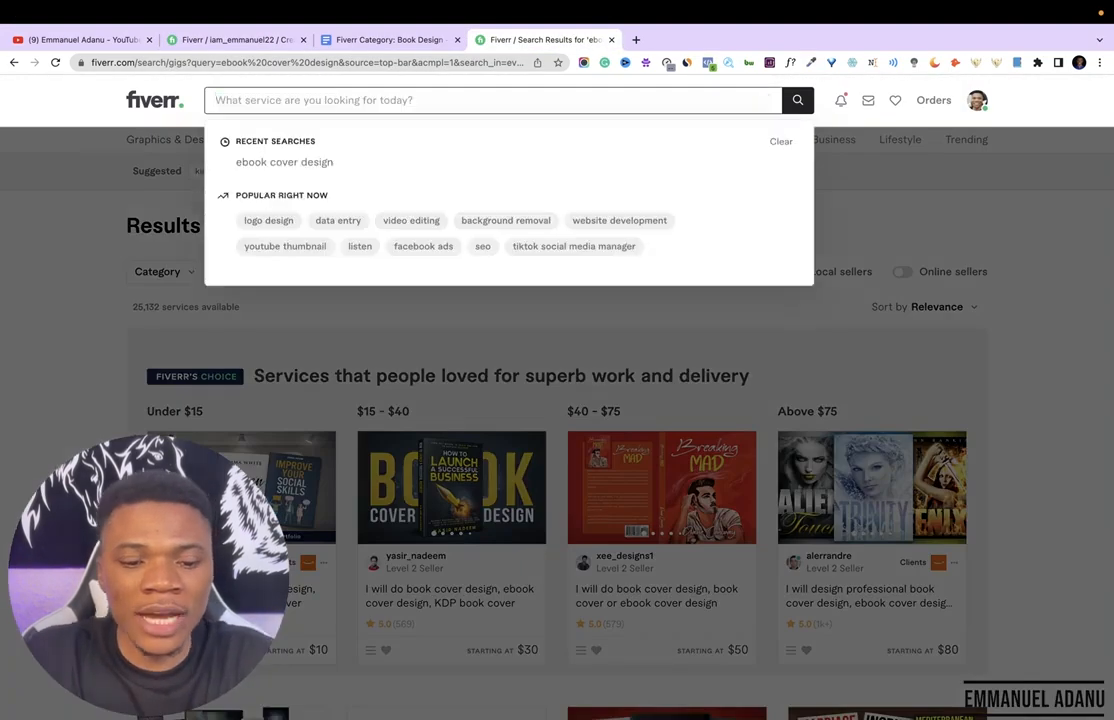
pyautogui.write('3d eb')
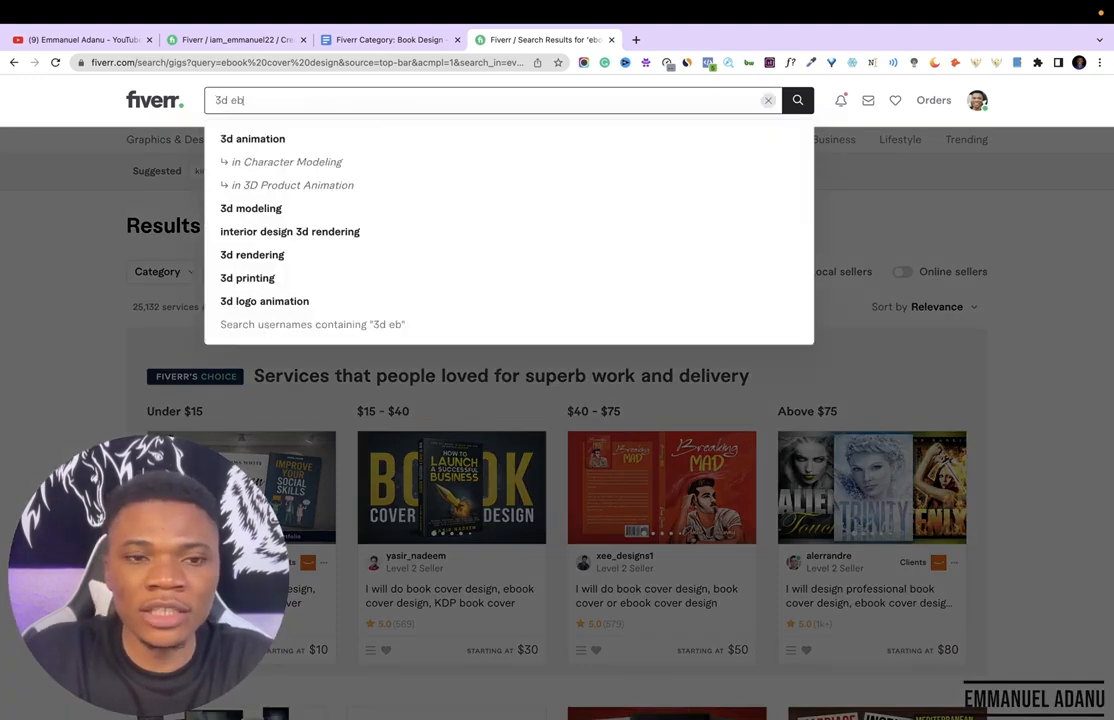
pyautogui.write('ook')
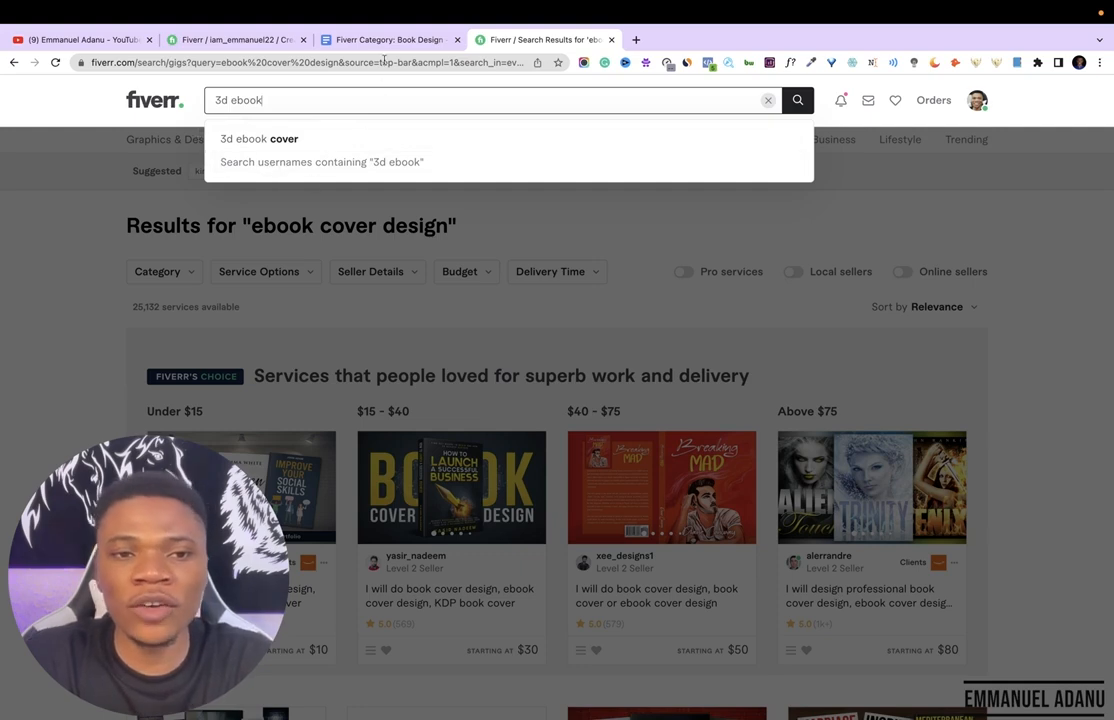
# Step: Add '3d ebook cover' as the first positive keyword tag
pyautogui.click(262, 40)
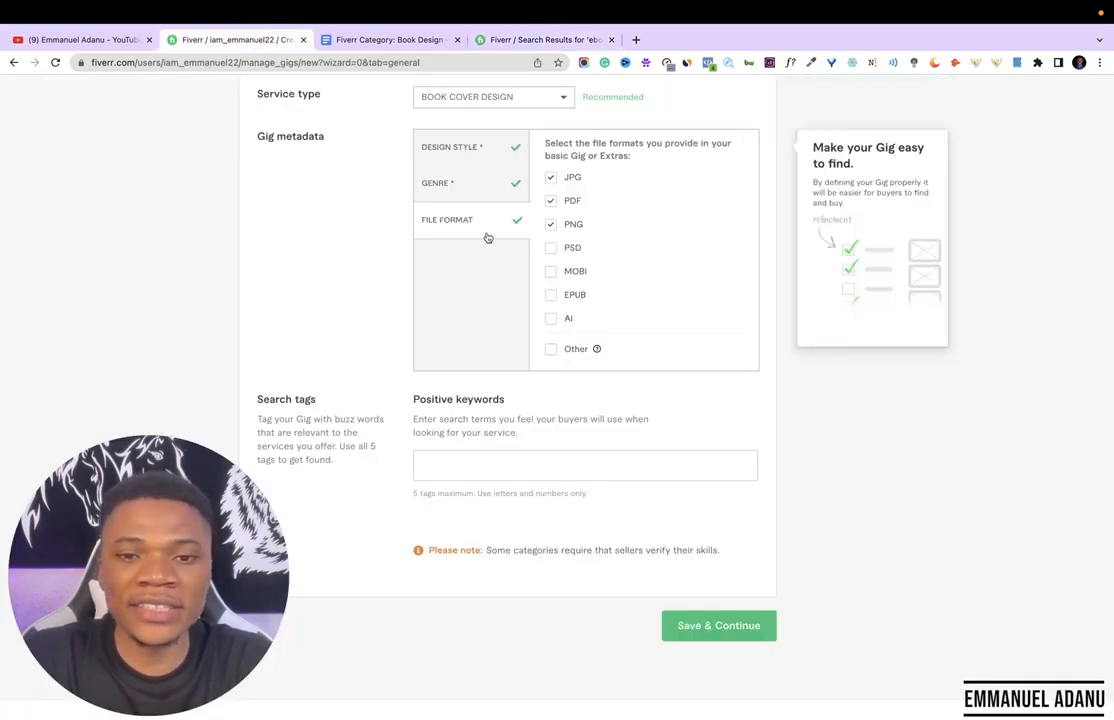
pyautogui.click(495, 464)
pyautogui.write('3d ')
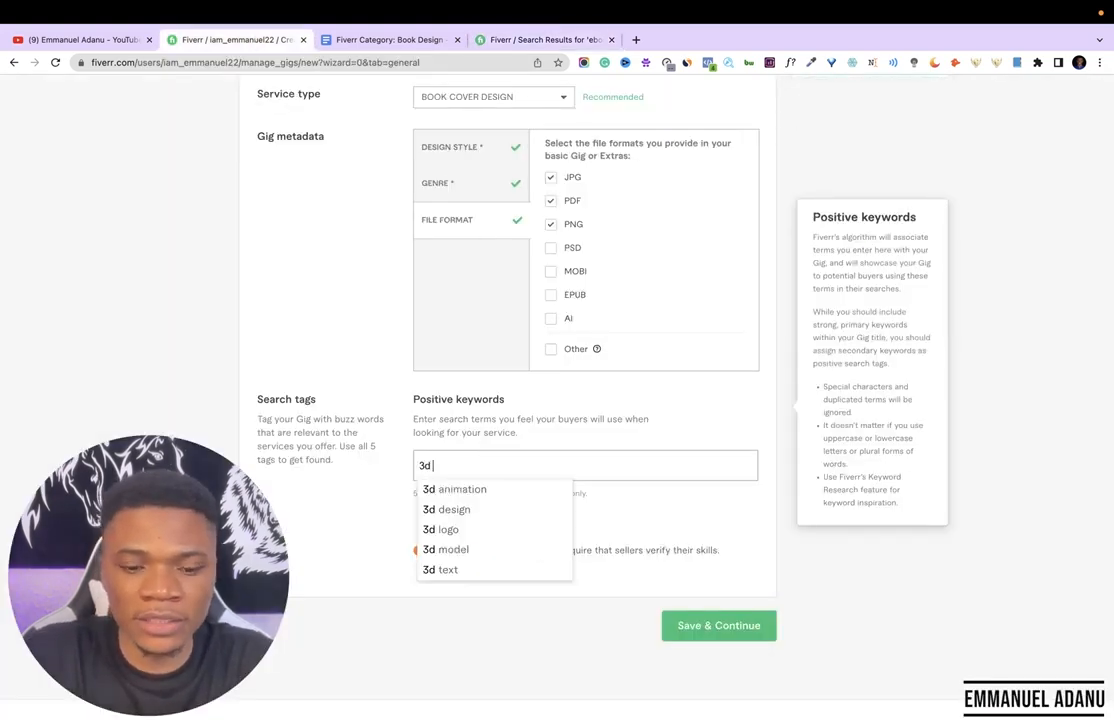
pyautogui.write('ebook cover')
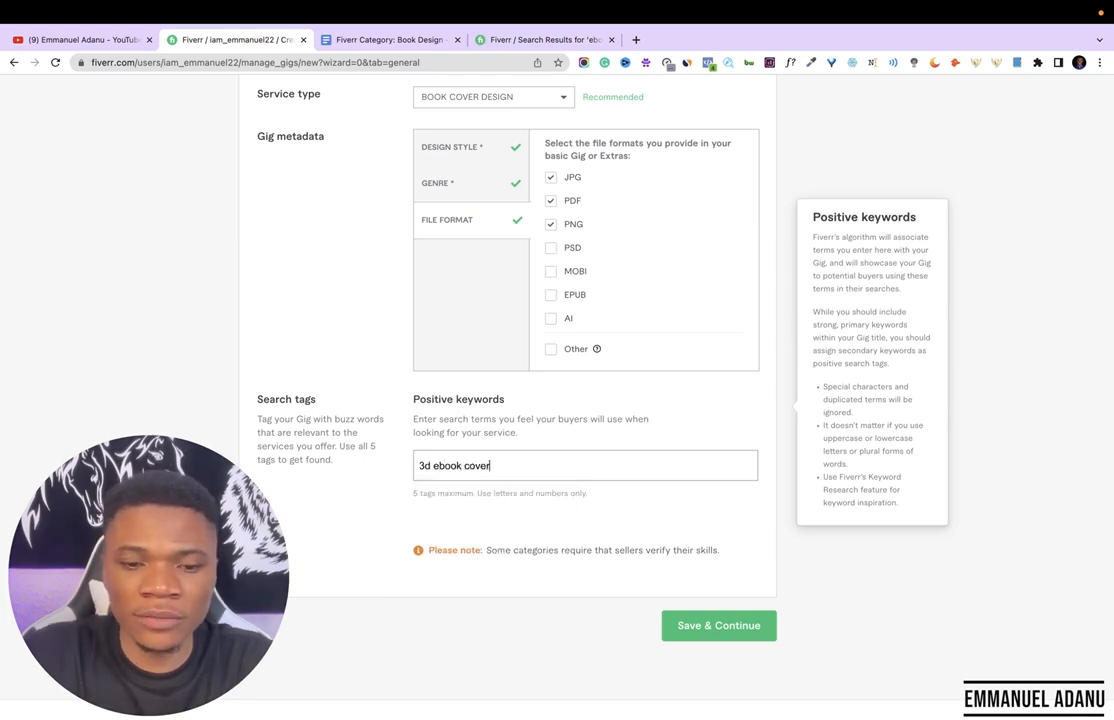
pyautogui.press('Return')
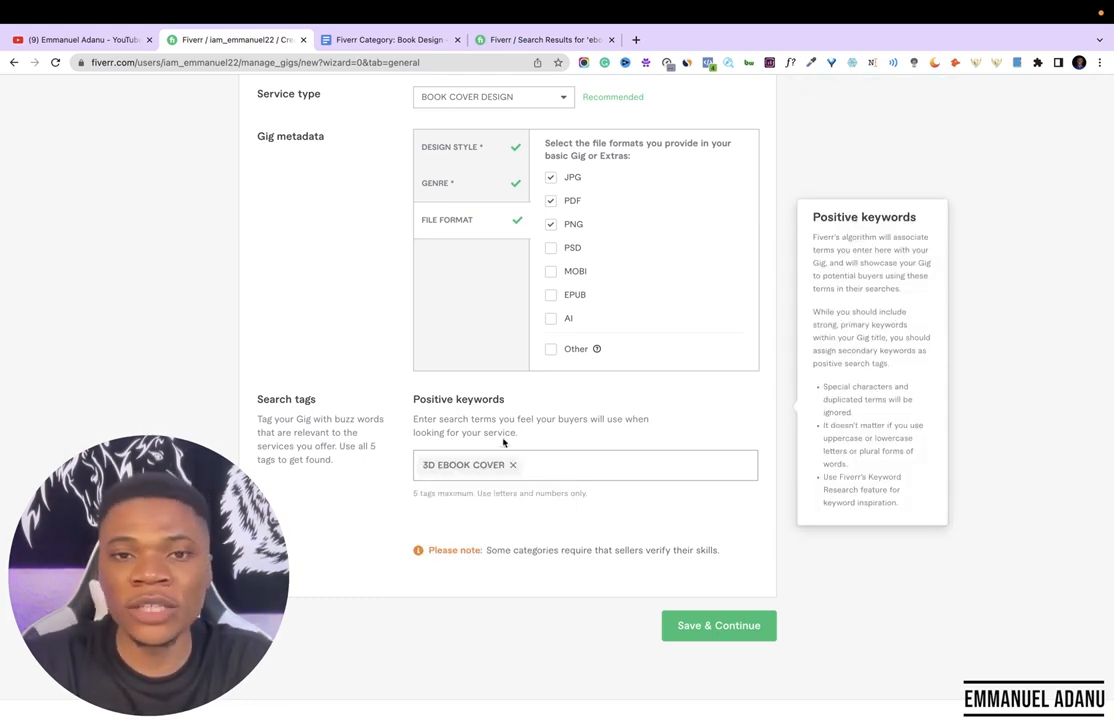
# Step: Change the marketplace search query to 'ebook cover'
pyautogui.click(505, 40)
pyautogui.hotkey('ctrl', 'a')
pyautogui.write('co')
pyautogui.press('BackSpace')
pyautogui.press('BackSpace')
pyautogui.write('ebook cover')
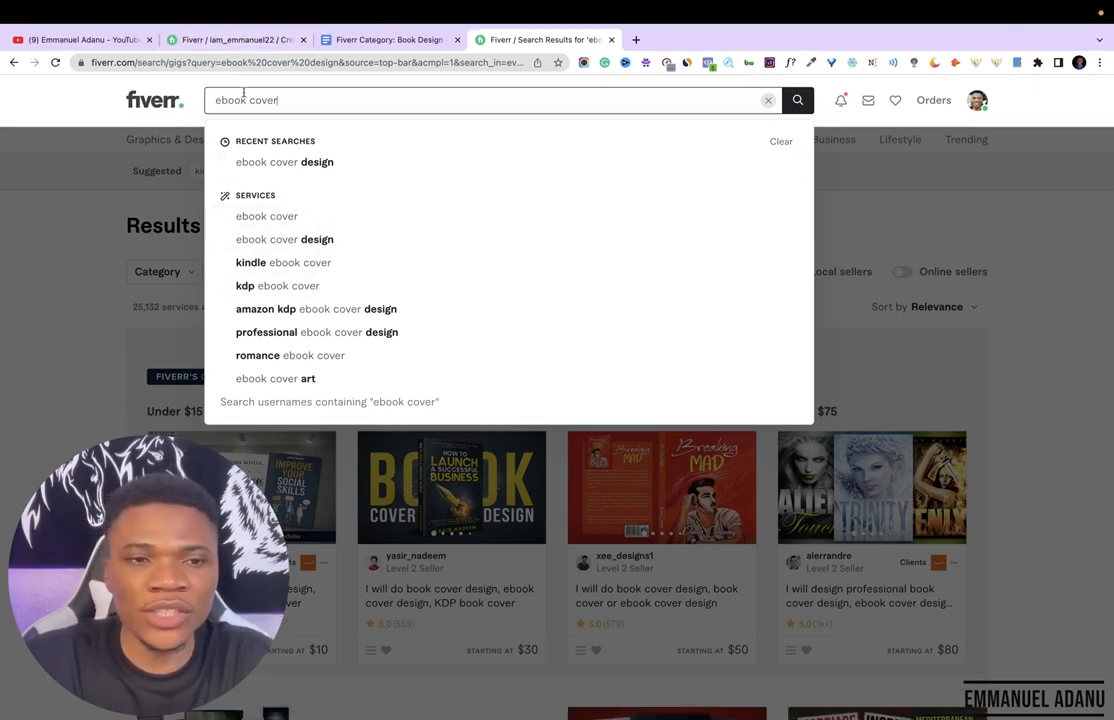
# Step: Add tags 'ebook cover', 'ebook cover design', '3d ebook cover design' and '3d book cover design'
pyautogui.click(230, 39)
pyautogui.write('ebook cover')
pyautogui.press('Return')
pyautogui.write('ebook cover design')
pyautogui.press('Return')
pyautogui.write('3d eb')
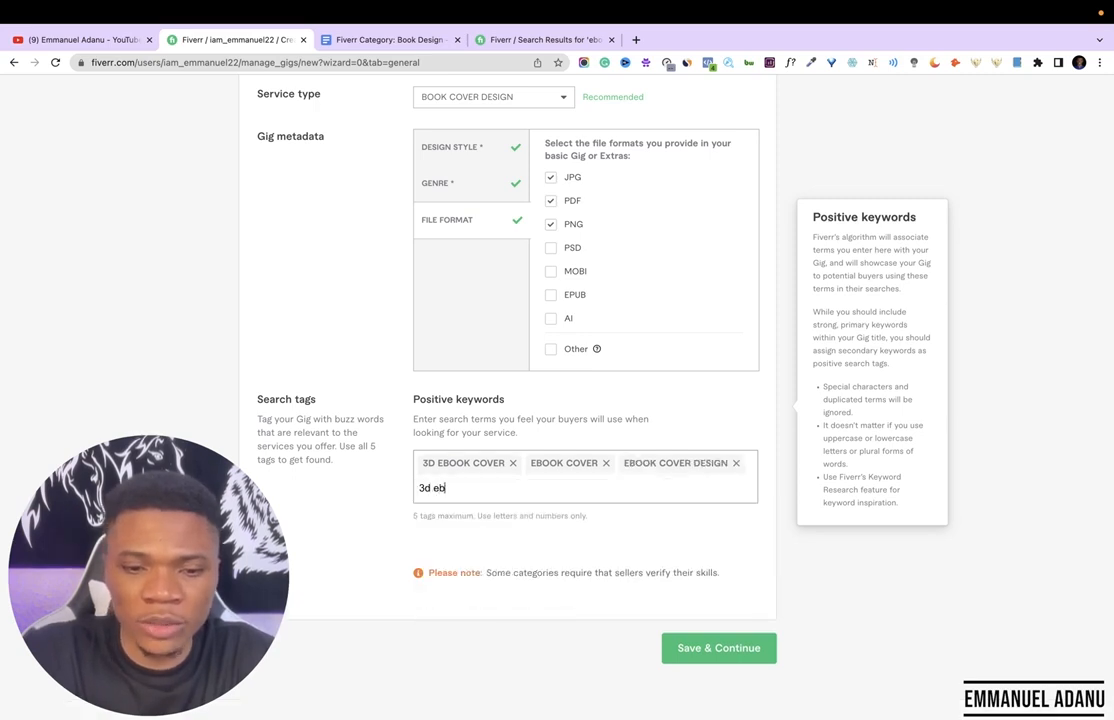
pyautogui.write('ook cover desigg')
pyautogui.press('Return')
pyautogui.write('book ')
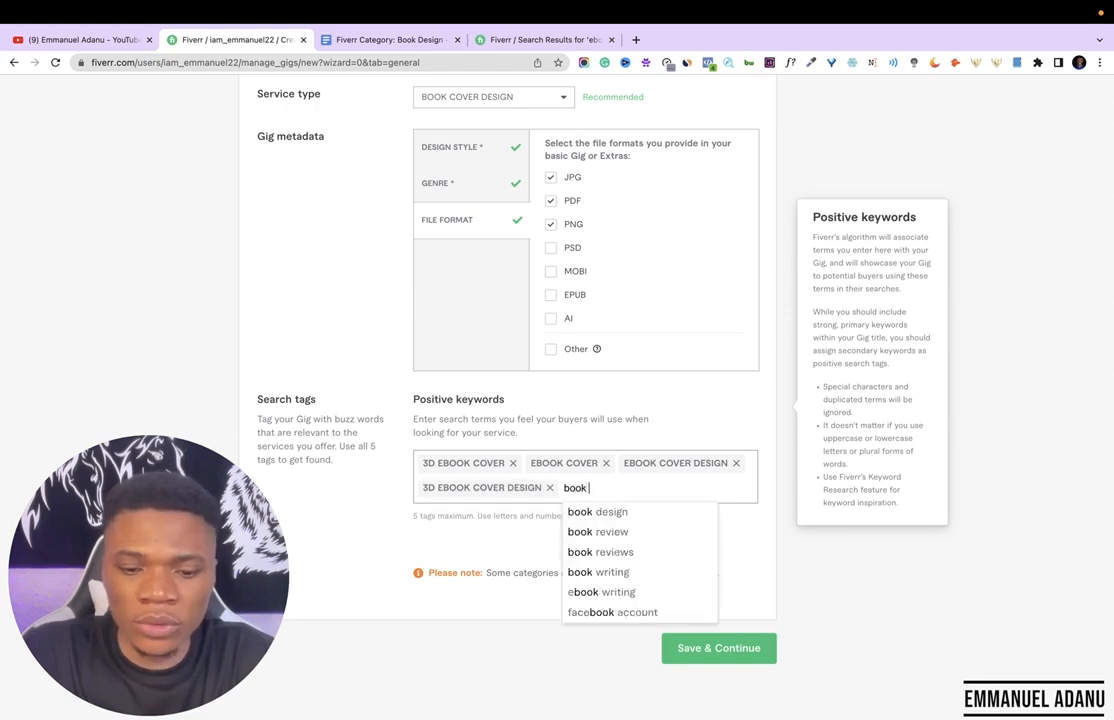
pyautogui.write('cover design')
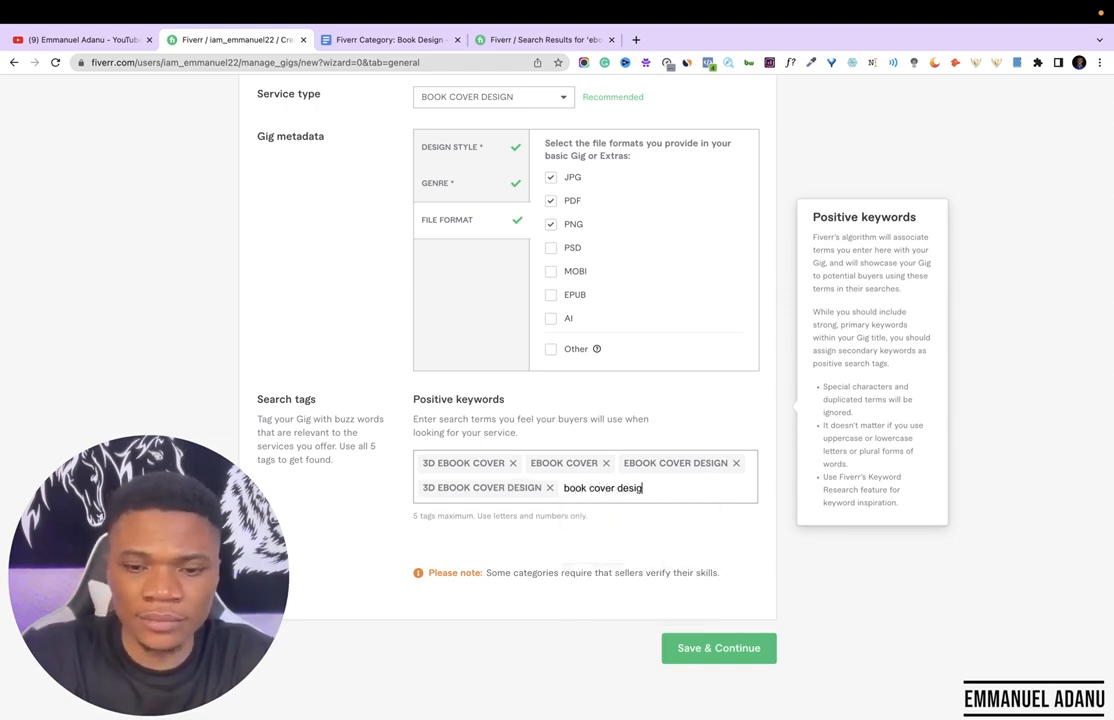
pyautogui.click(564, 488)
pyautogui.write('3d')
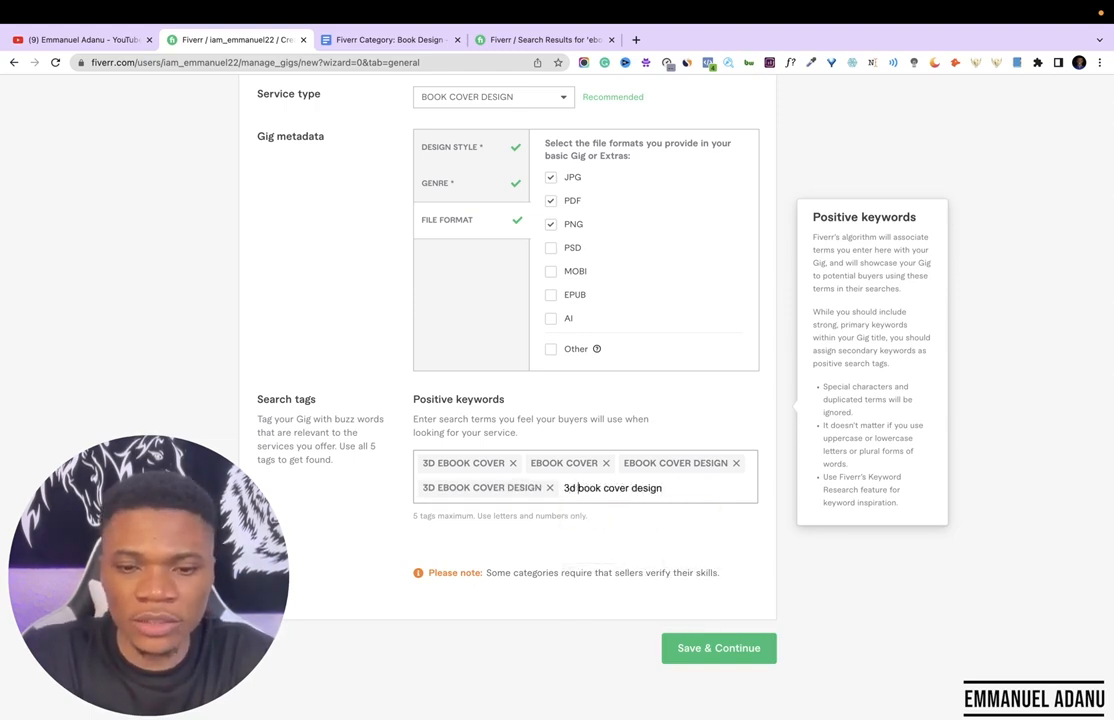
pyautogui.click(666, 491)
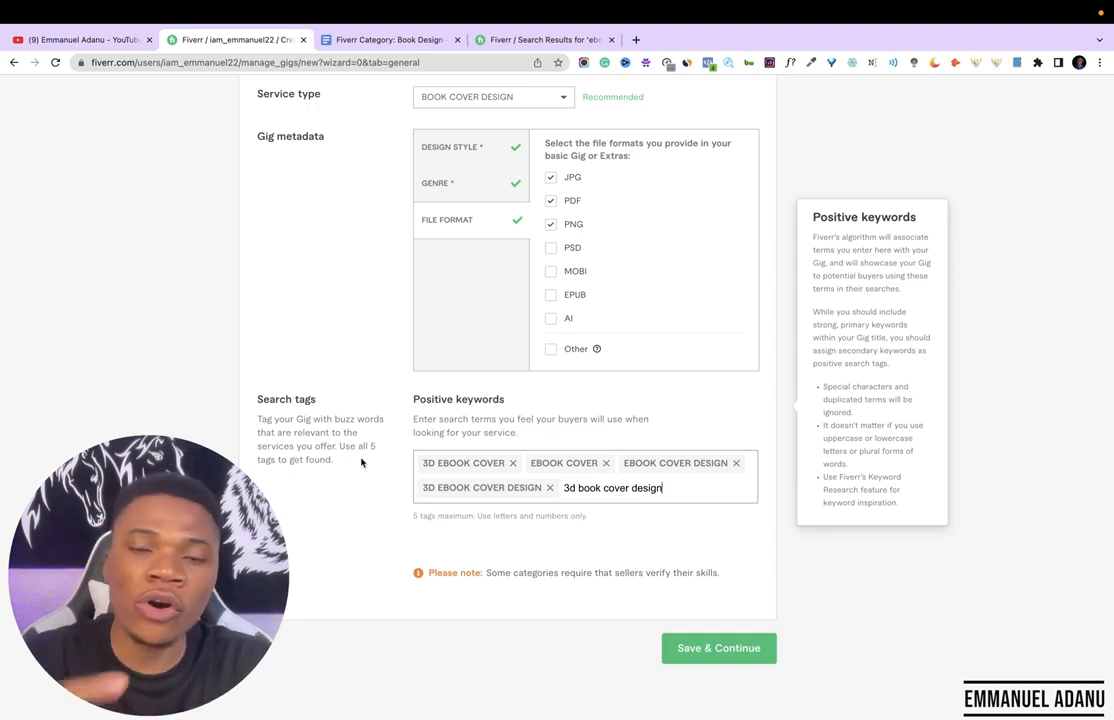
pyautogui.press('Return')
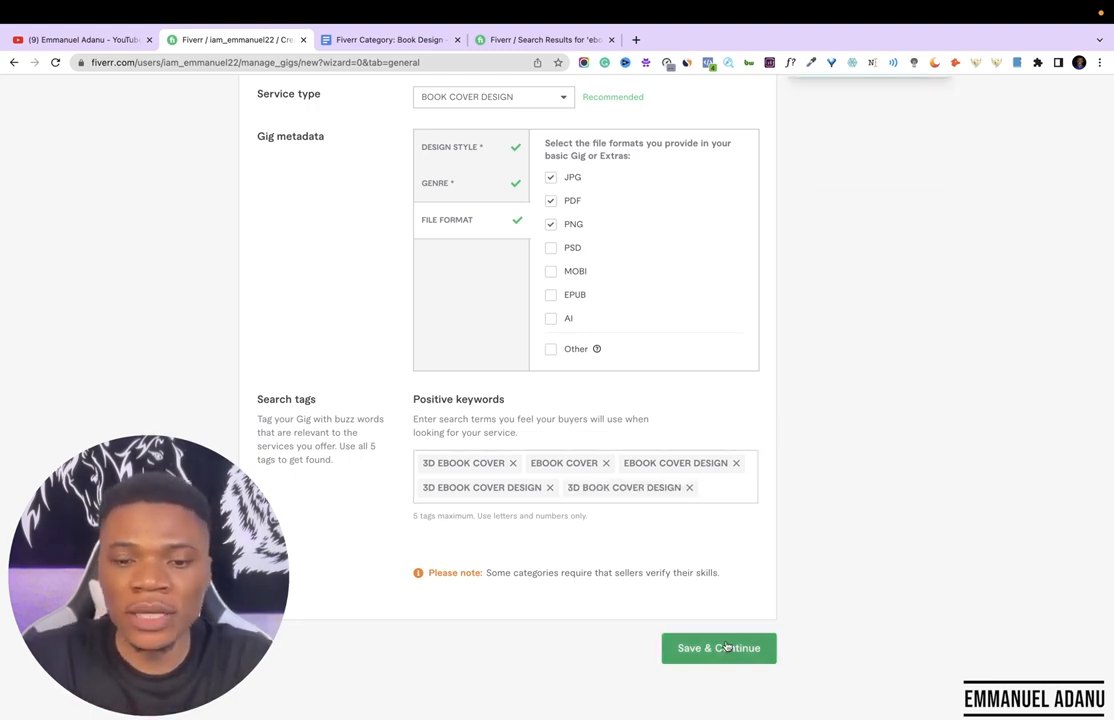
# Step: Save the overview, which rejects tags over 20 characters or 3 words
pyautogui.click(727, 658)
pyautogui.scroll(-3, 726, 654)
pyautogui.moveTo(380, 393)
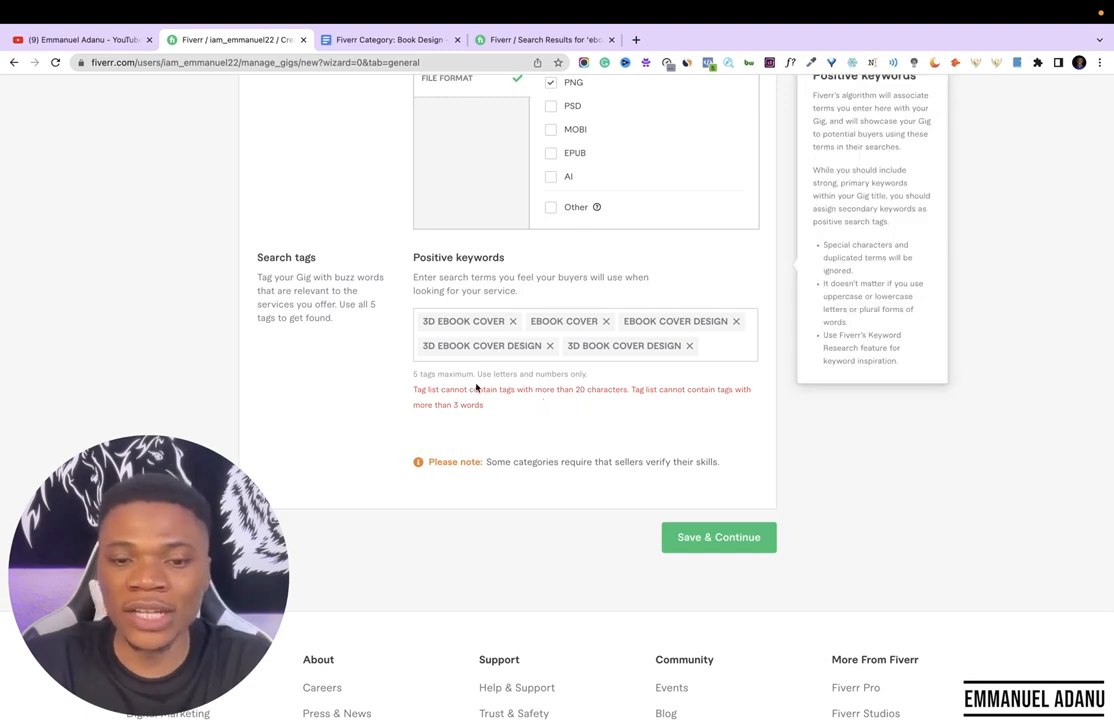
# Step: Swap the two long tags for '3b book cover' and '3d cover design'
pyautogui.click(689, 345)
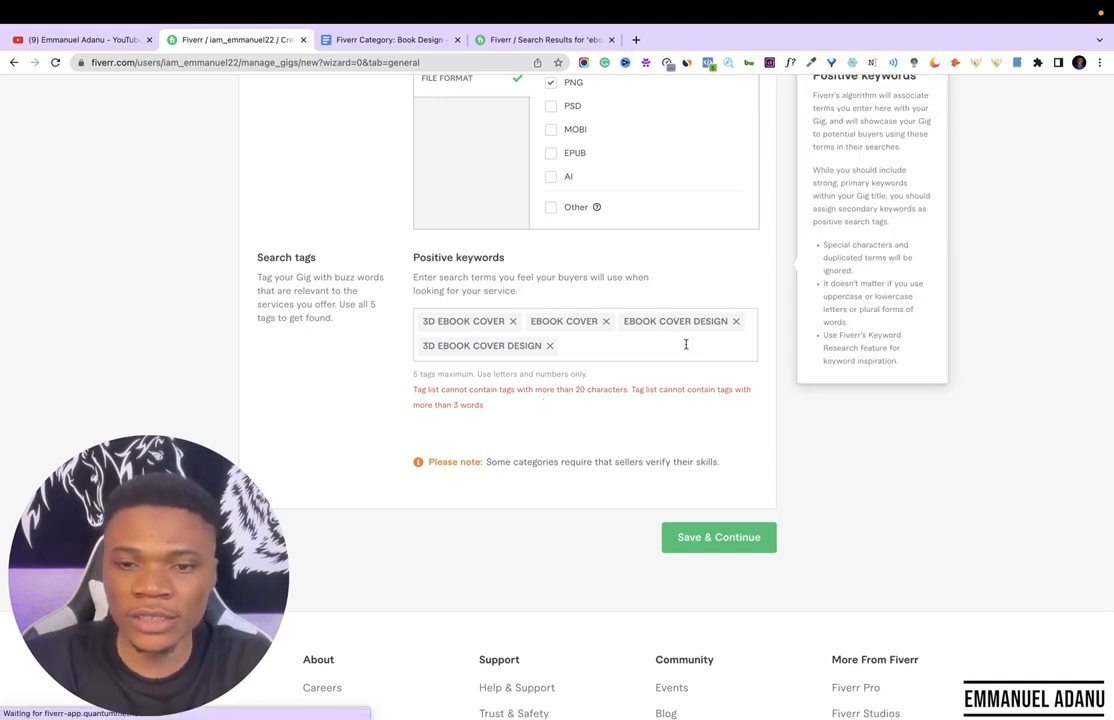
pyautogui.click(661, 355)
pyautogui.write('3b book cover')
pyautogui.press('Return')
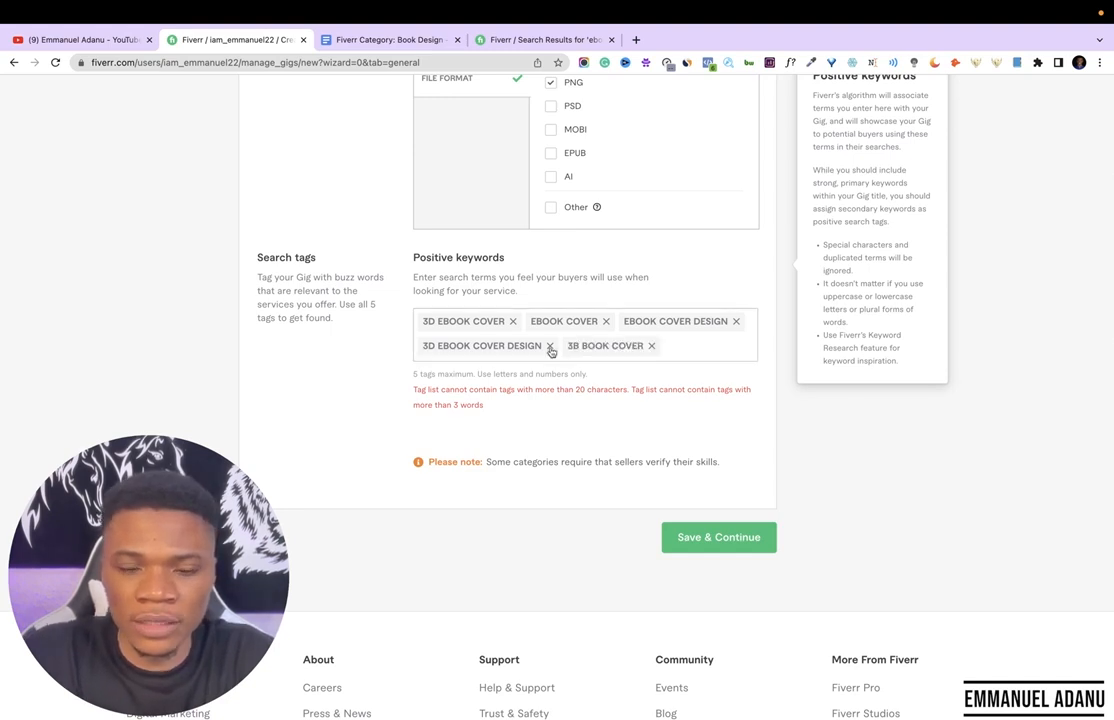
pyautogui.click(549, 345)
pyautogui.write('3d cover design')
pyautogui.press('Return')
# Step: Save the overview to advance to Scope & Pricing
pyautogui.click(713, 510)
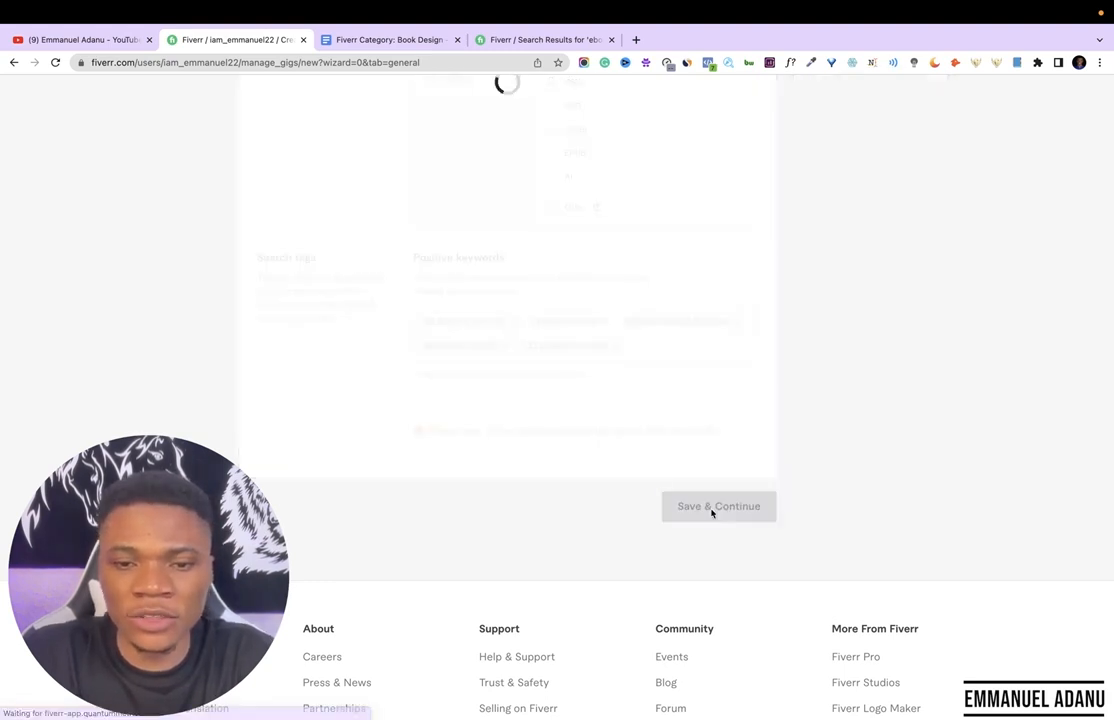
pyautogui.scroll(-10, 448, 321)
pyautogui.scroll(10, 742, 281)
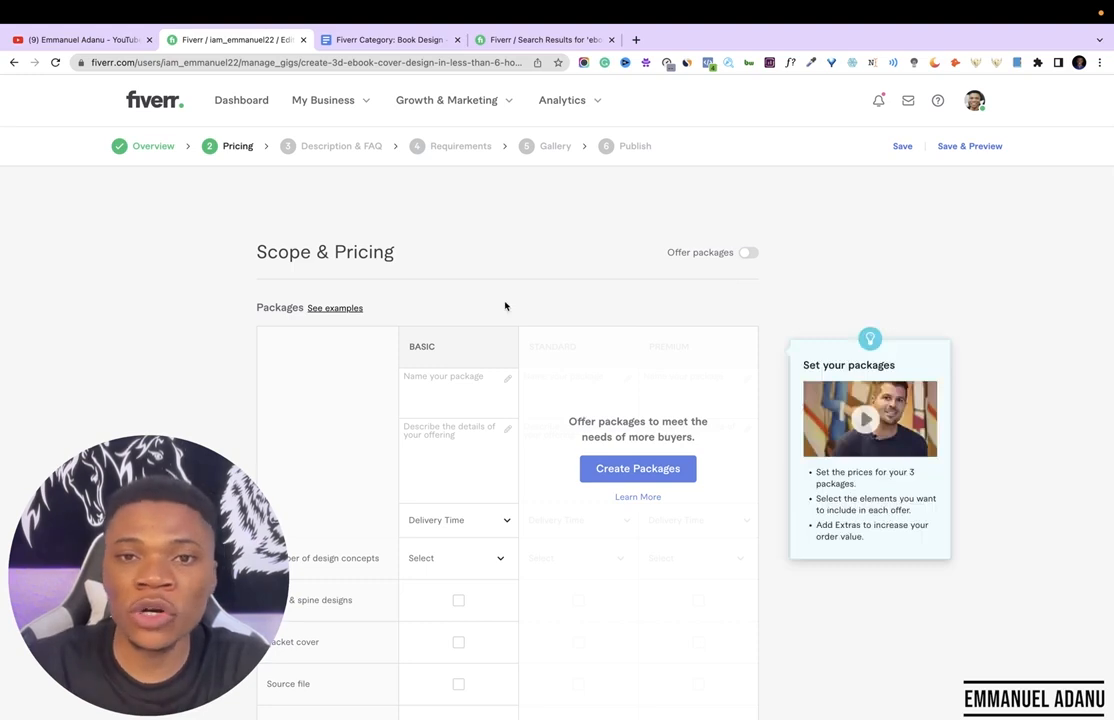
# Step: Turn on three packages and name them Basic, Standard and Premium
pyautogui.click(640, 468)
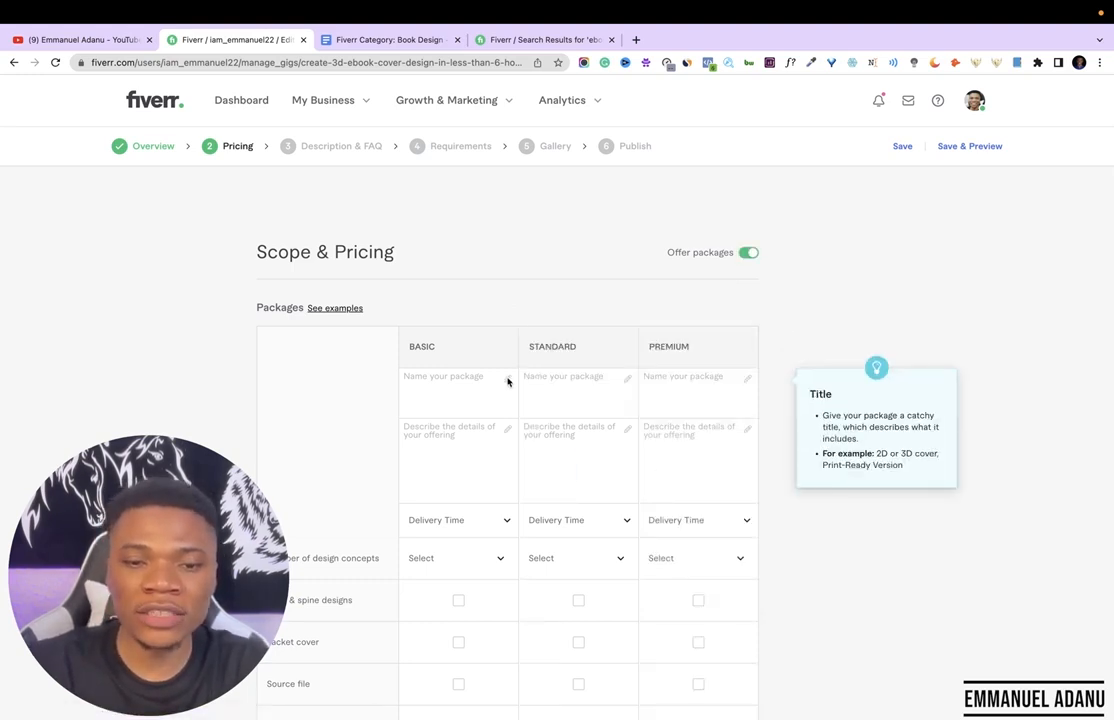
pyautogui.click(472, 376)
pyautogui.write('Basic')
pyautogui.click(565, 375)
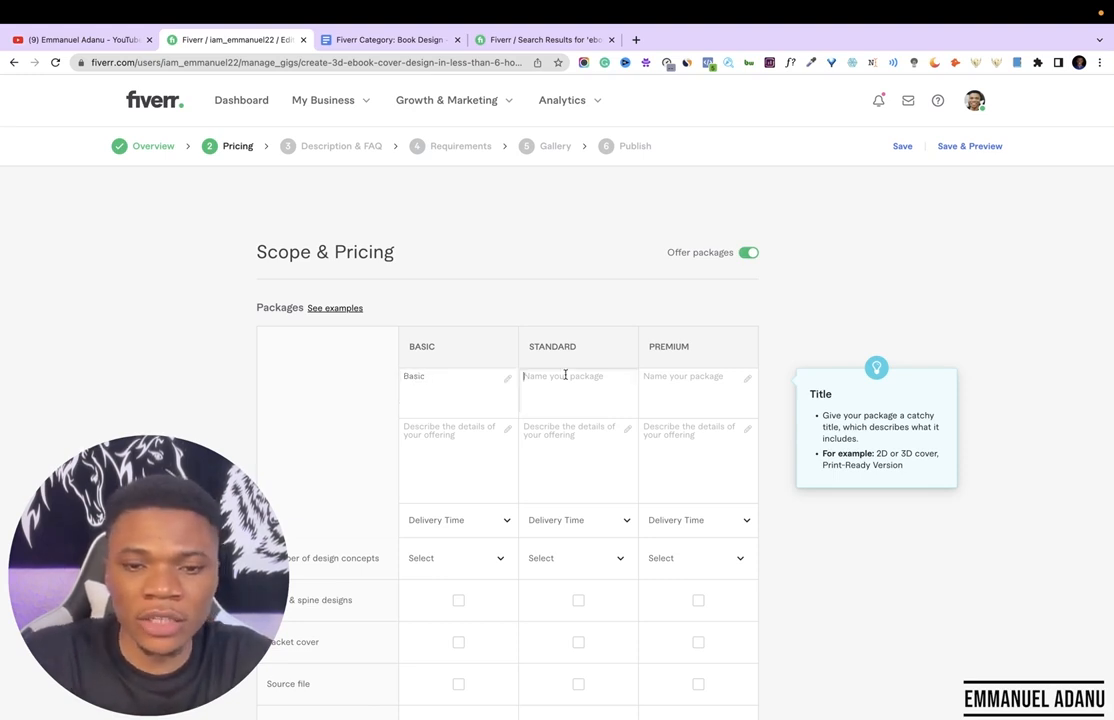
pyautogui.write('Standard')
pyautogui.click(691, 378)
pyautogui.write('Prem')
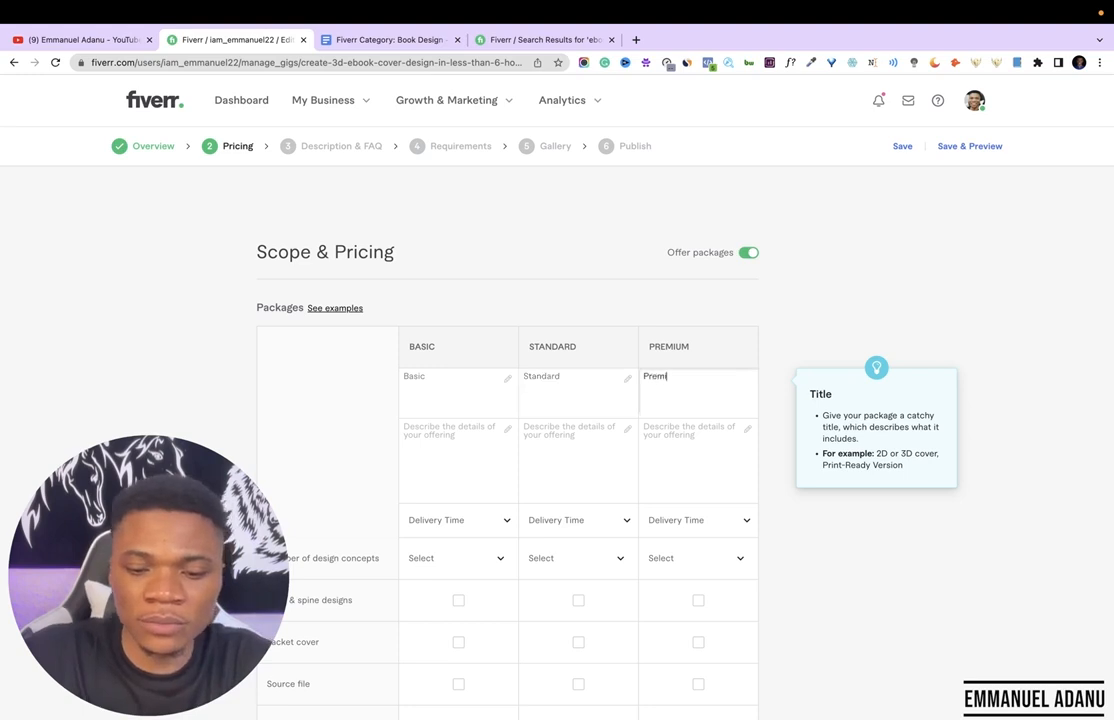
pyautogui.write('ium')
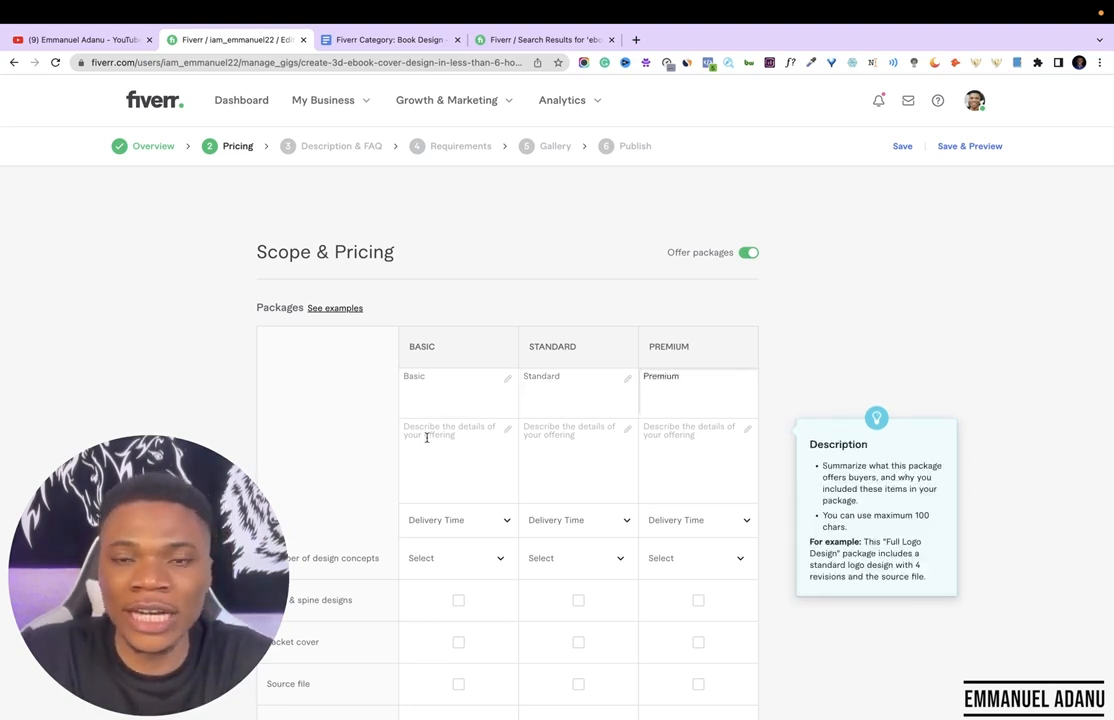
pyautogui.click(419, 440)
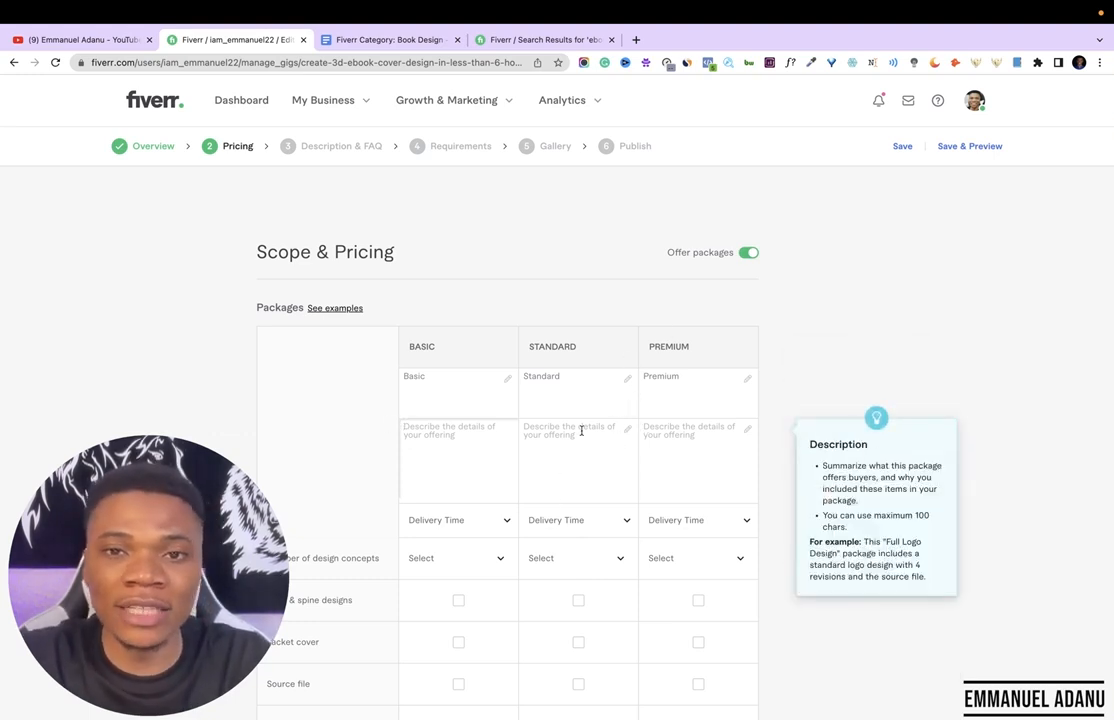
pyautogui.scroll(-2, 552, 428)
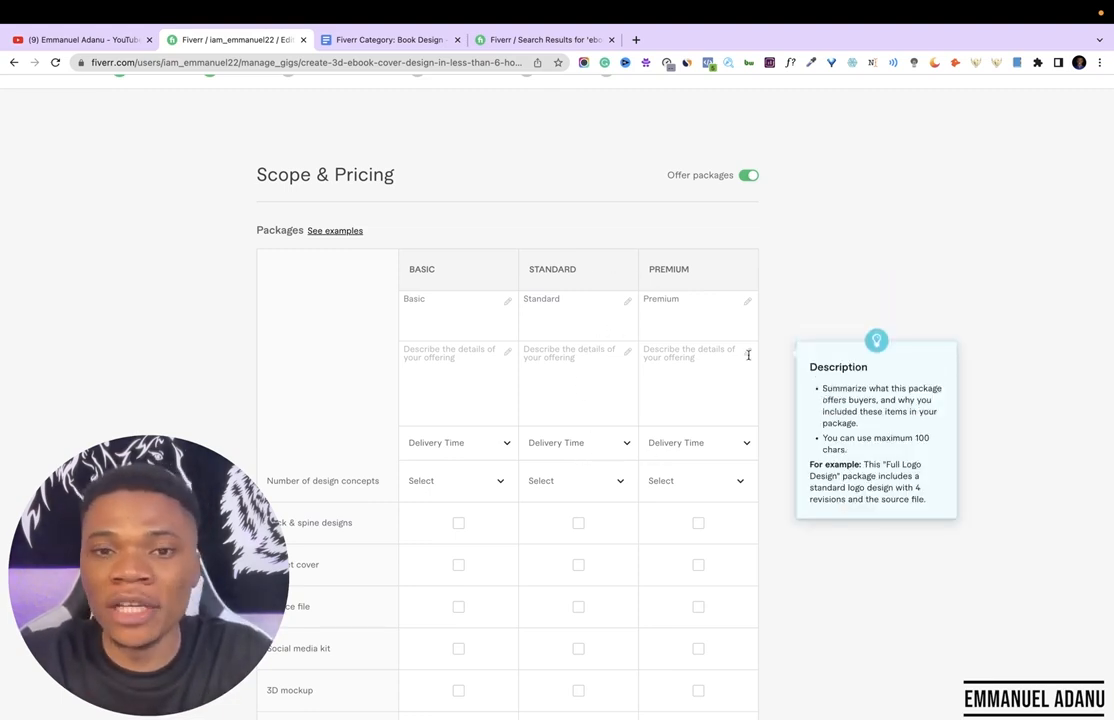
pyautogui.scroll(-1, 370, 281)
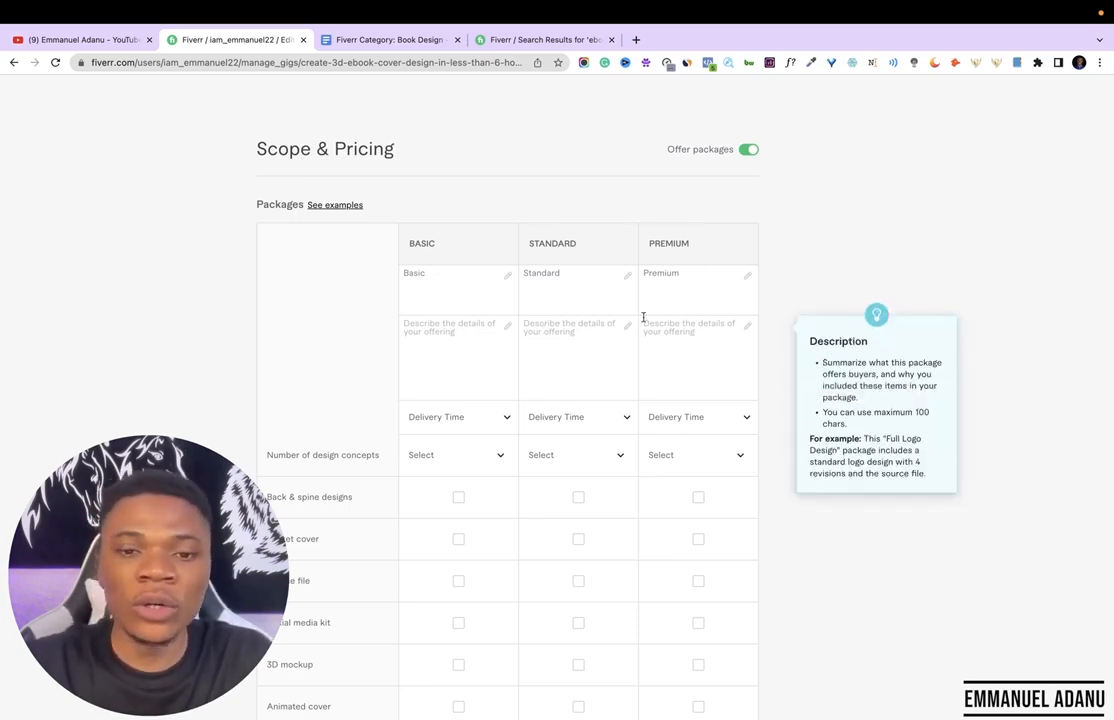
pyautogui.scroll(-1, 383, 309)
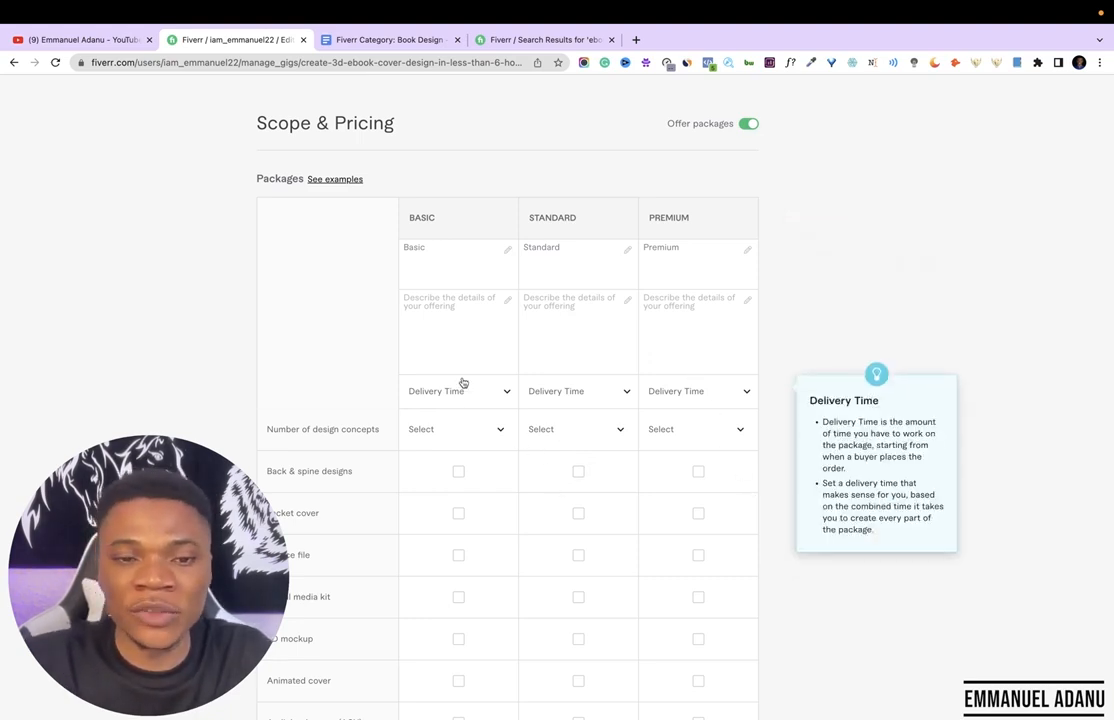
# Step: Describe the packages as 5, 10 and 15 different 3d mockups for your book cover
pyautogui.click(428, 297)
pyautogui.write('I will design 5 d')
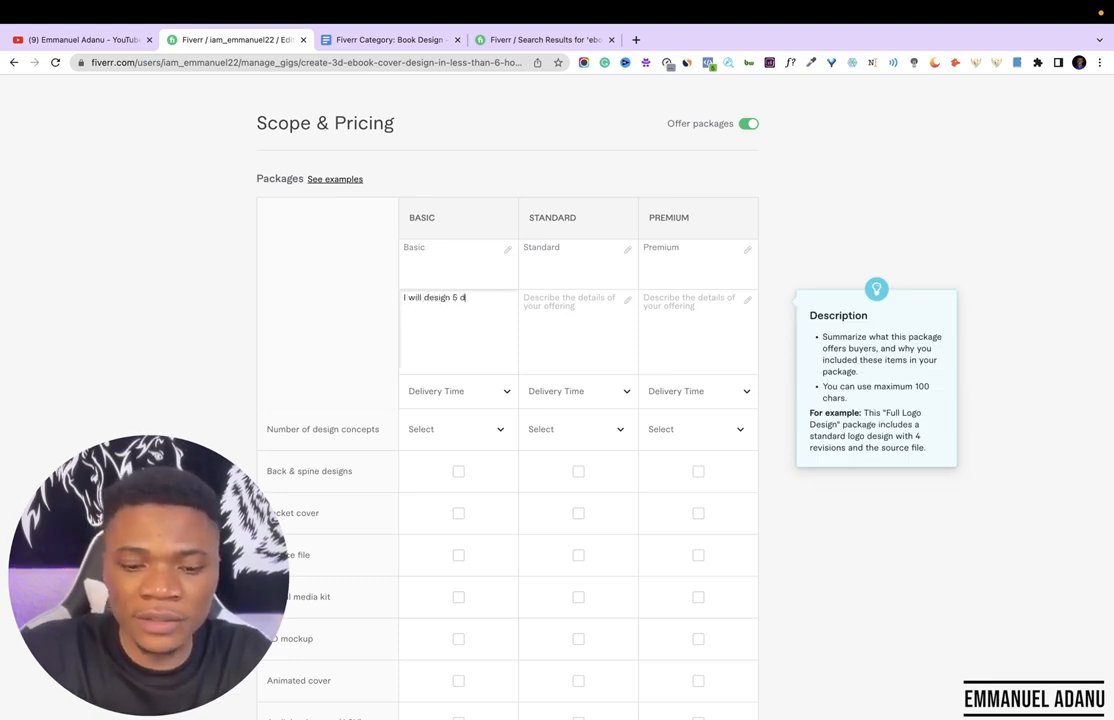
pyautogui.write('ifferent 3d')
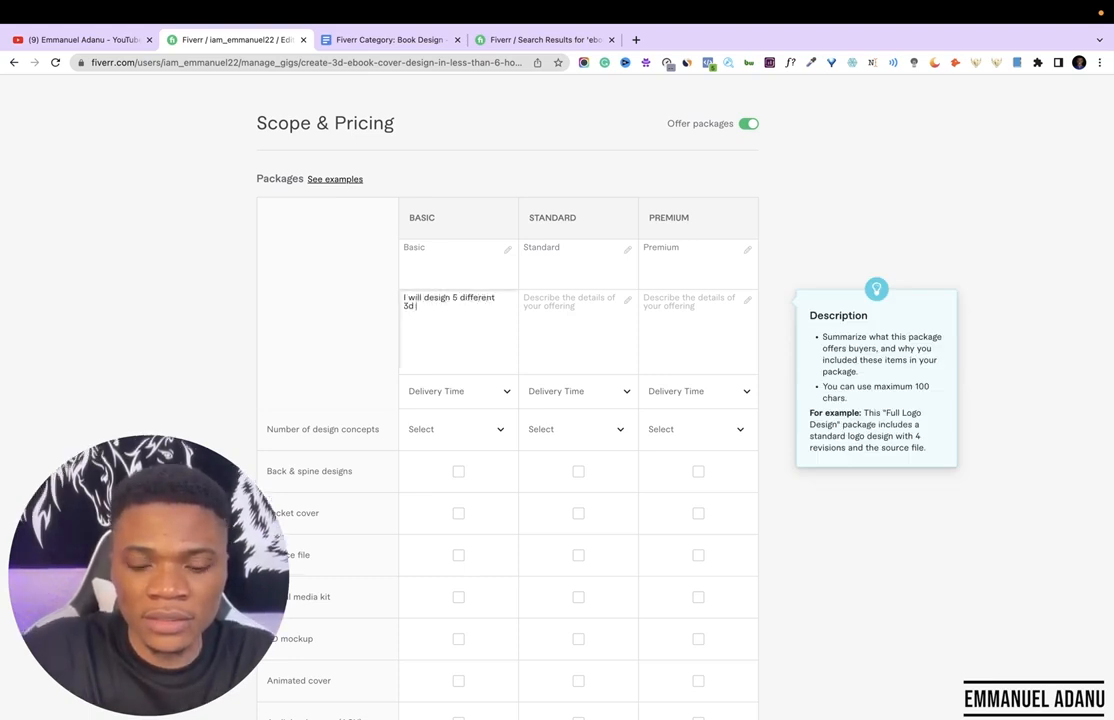
pyautogui.write(' mockups')
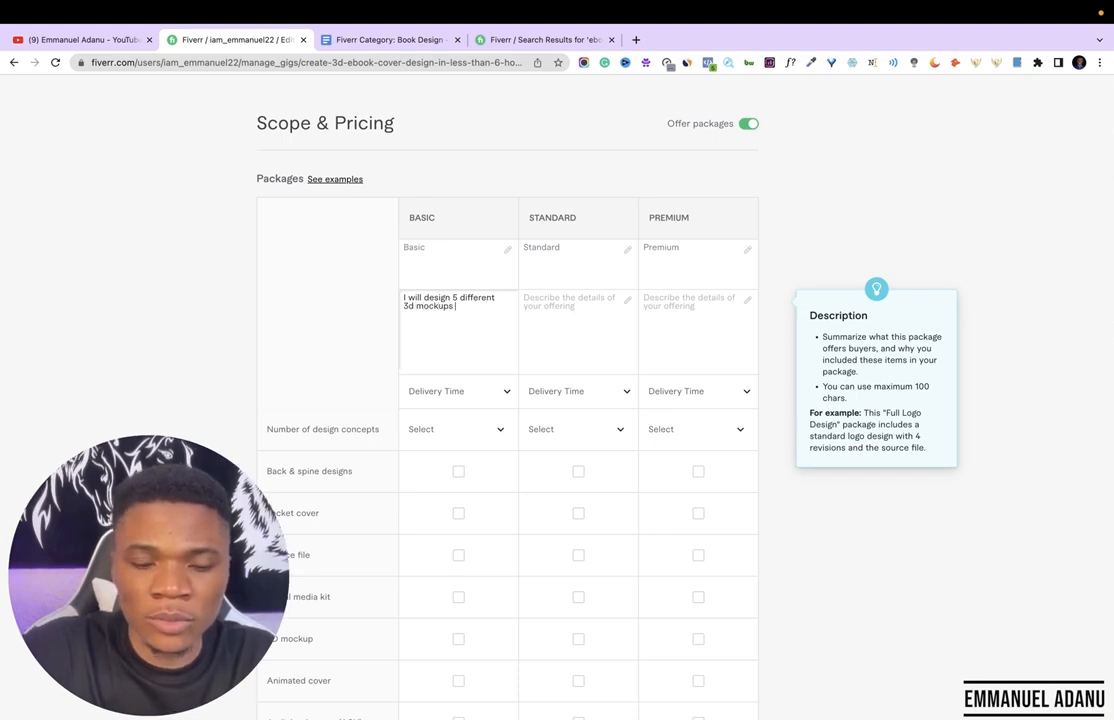
pyautogui.write(' for your book cover')
pyautogui.press('super+a')
pyautogui.press('super+c')
pyautogui.click(552, 303)
pyautogui.press('super+v')
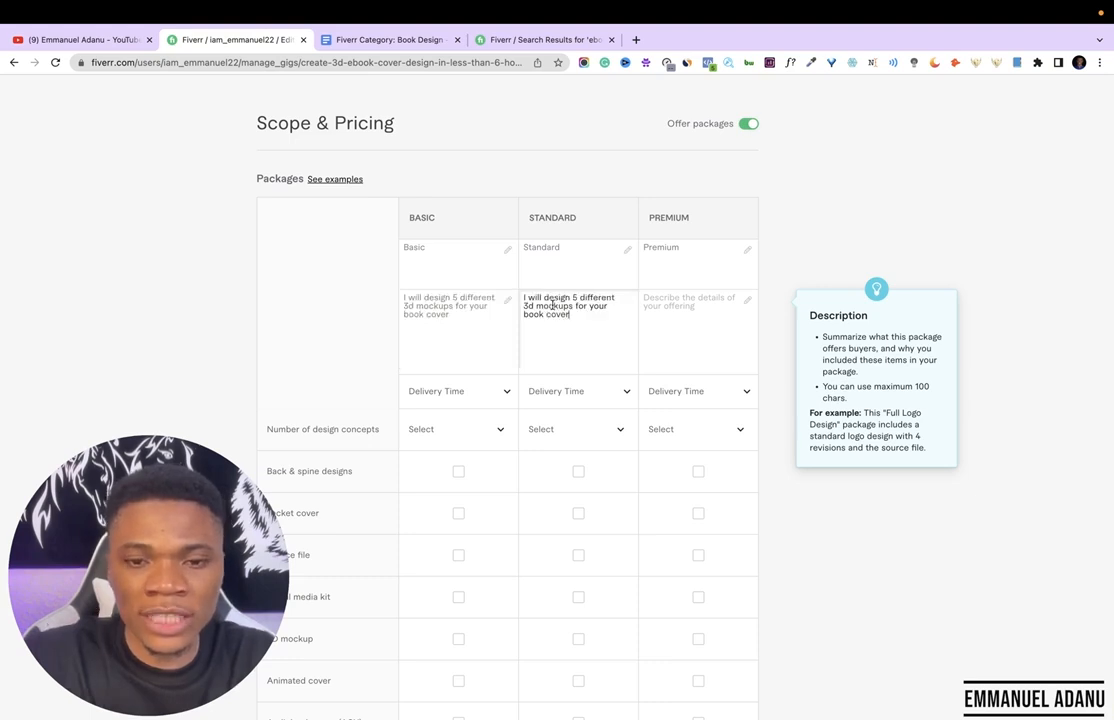
pyautogui.write('10')
pyautogui.click(693, 305)
pyautogui.press('super+v')
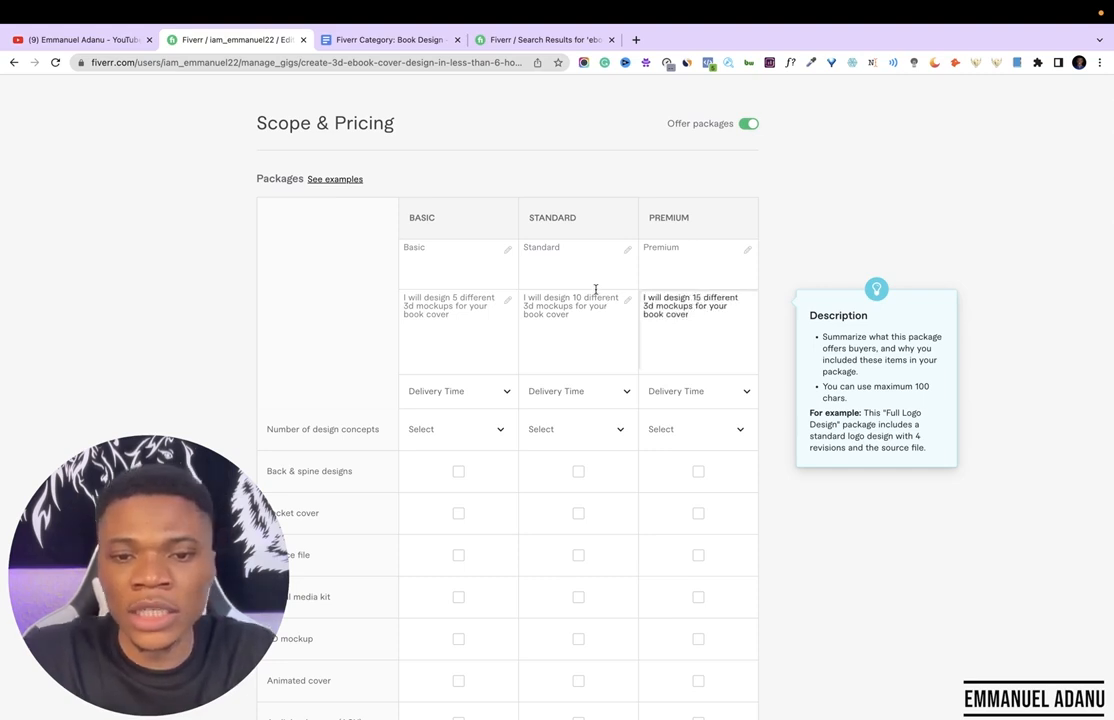
pyautogui.write('1')
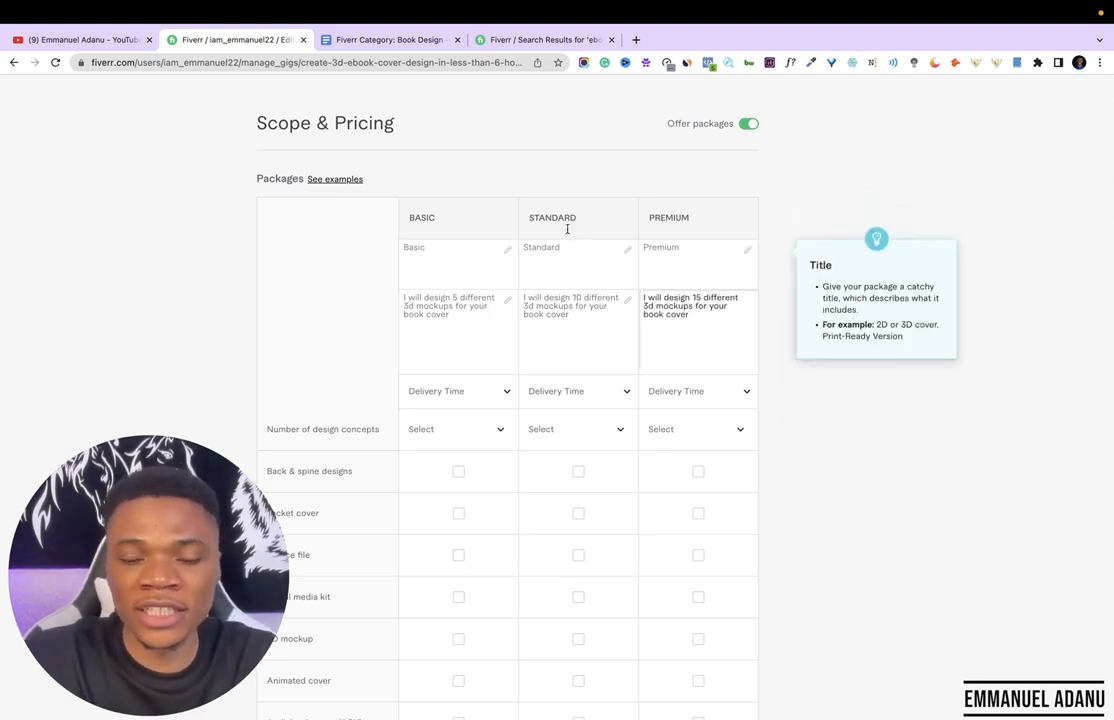
# Step: Set Basic and Standard package delivery time to 1 day
pyautogui.click(452, 394)
pyautogui.click(465, 481)
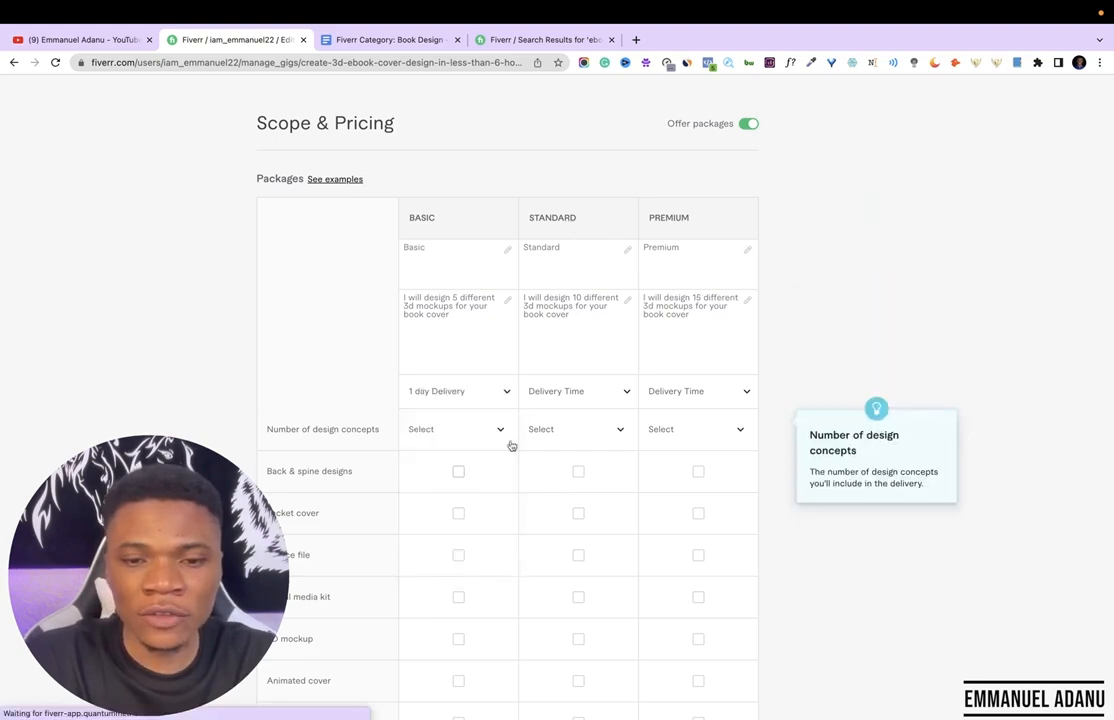
pyautogui.click(550, 396)
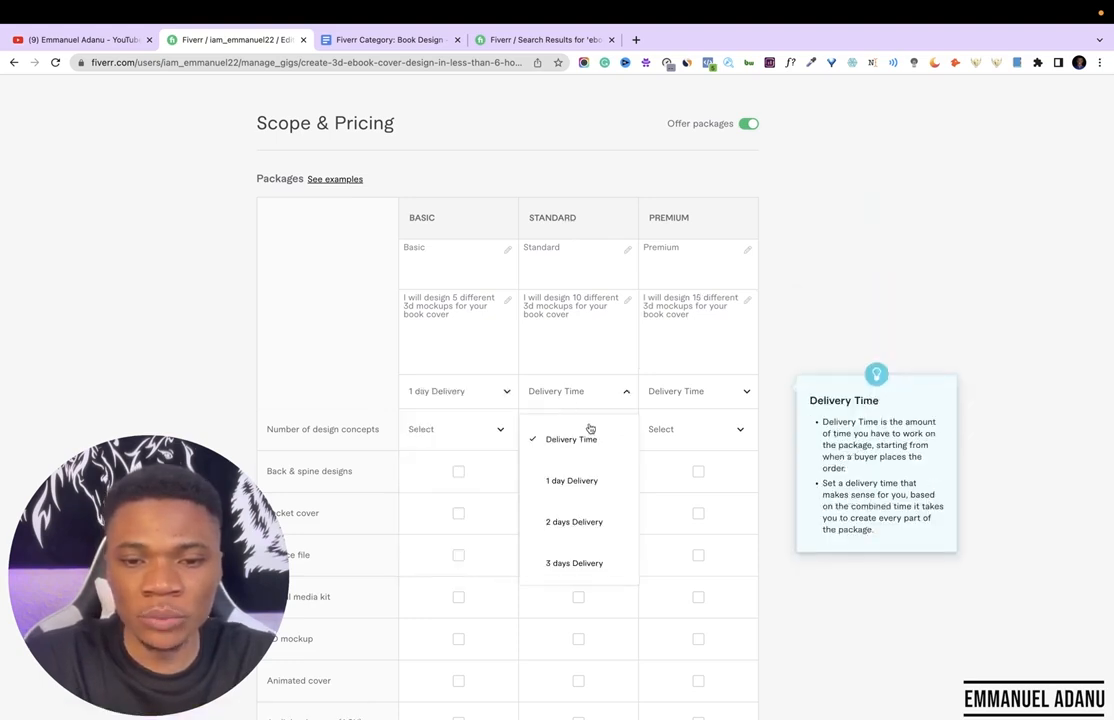
pyautogui.click(587, 481)
pyautogui.click(671, 393)
# Step: Give Premium 1-day delivery and price the packages at $5, $10 and $20
pyautogui.click(689, 481)
pyautogui.scroll(-4, 317, 320)
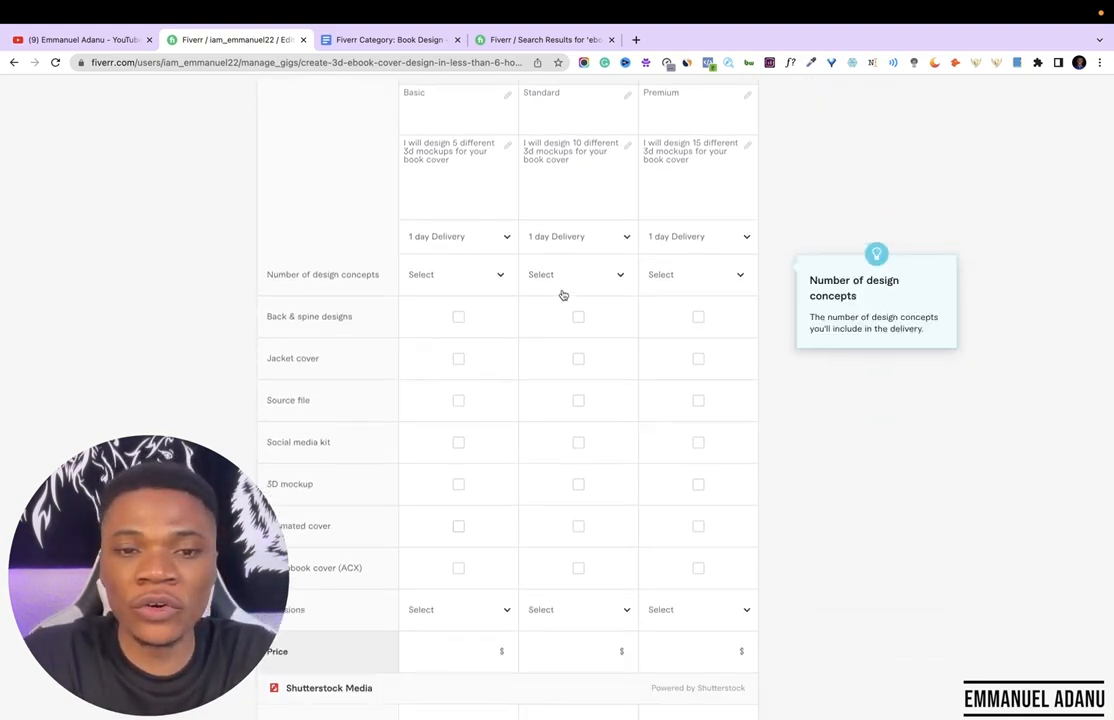
pyautogui.scroll(-5, 471, 466)
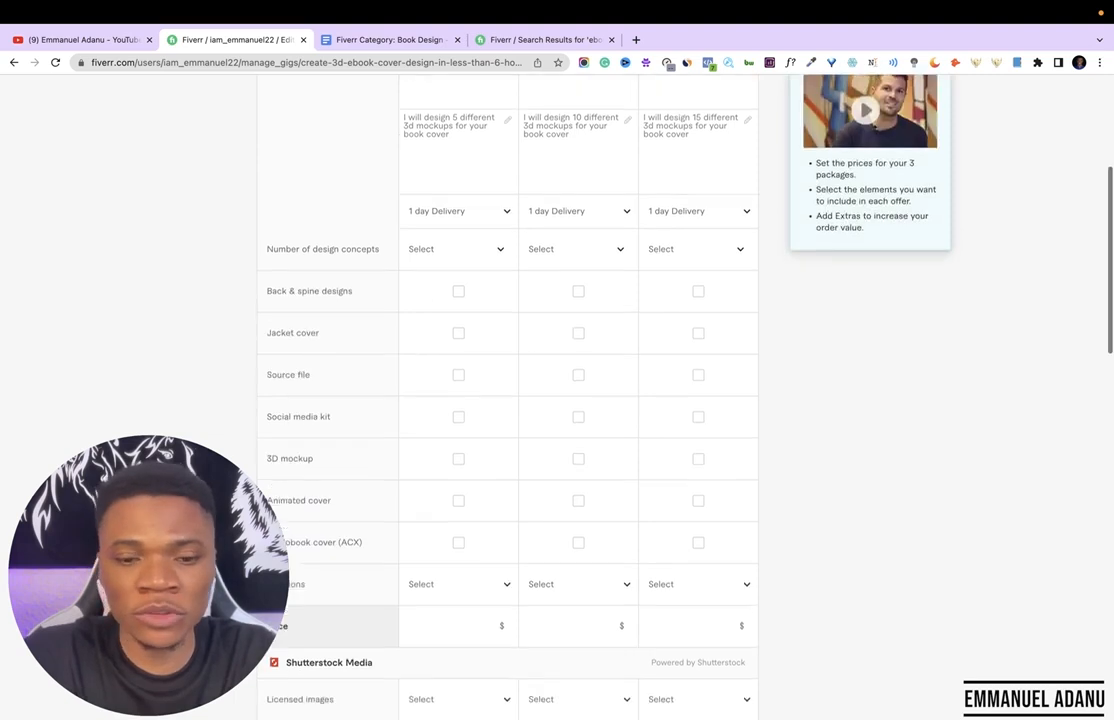
pyautogui.click(471, 466)
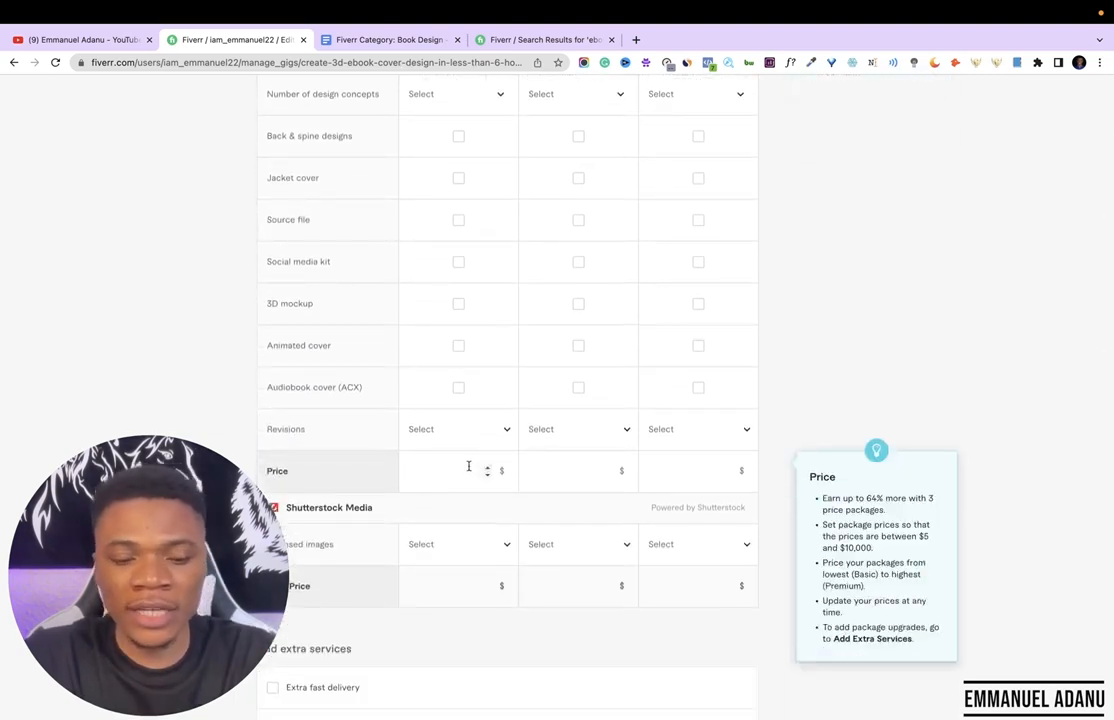
pyautogui.write('5')
pyautogui.click(600, 485)
pyautogui.write('10')
pyautogui.click(685, 481)
pyautogui.write('20')
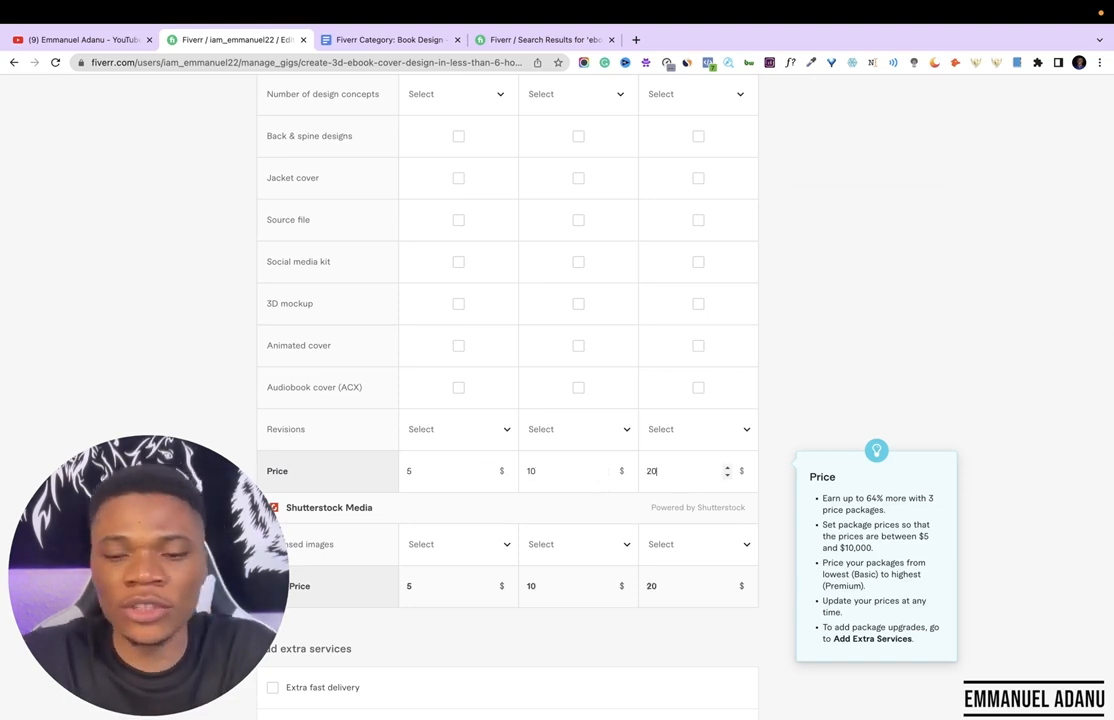
# Step: Leave extra fast delivery off and save the pricing step
pyautogui.scroll(-3, 766, 481)
pyautogui.scroll(-2, 767, 482)
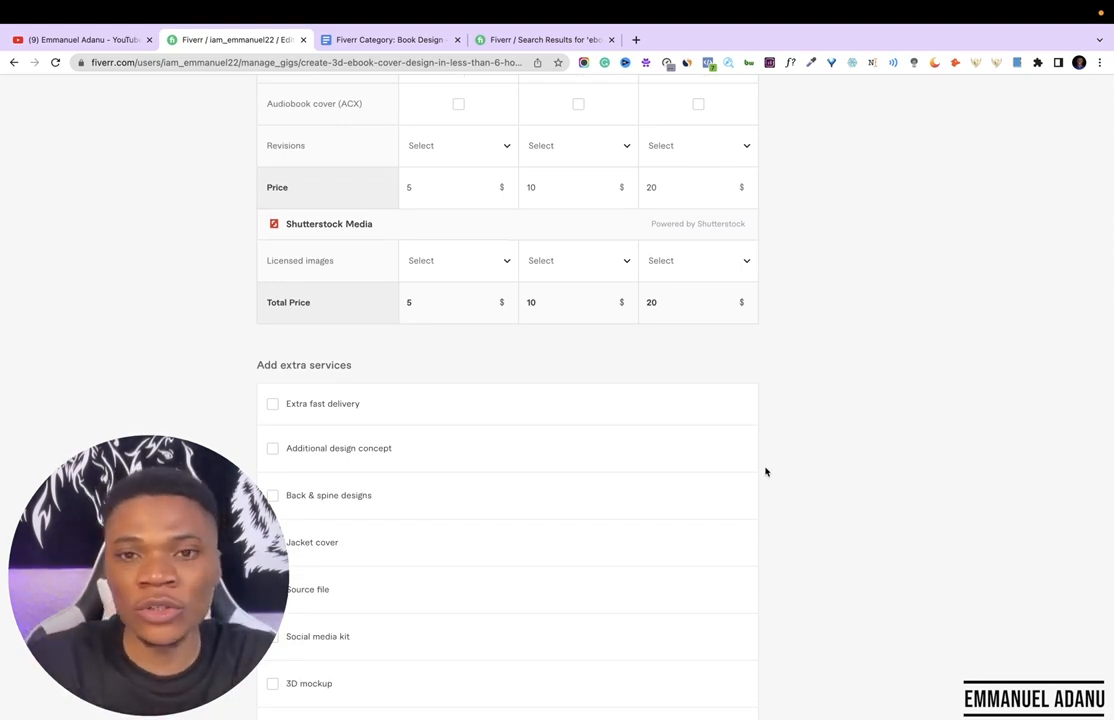
pyautogui.scroll(-1, 246, 378)
pyautogui.click(277, 380)
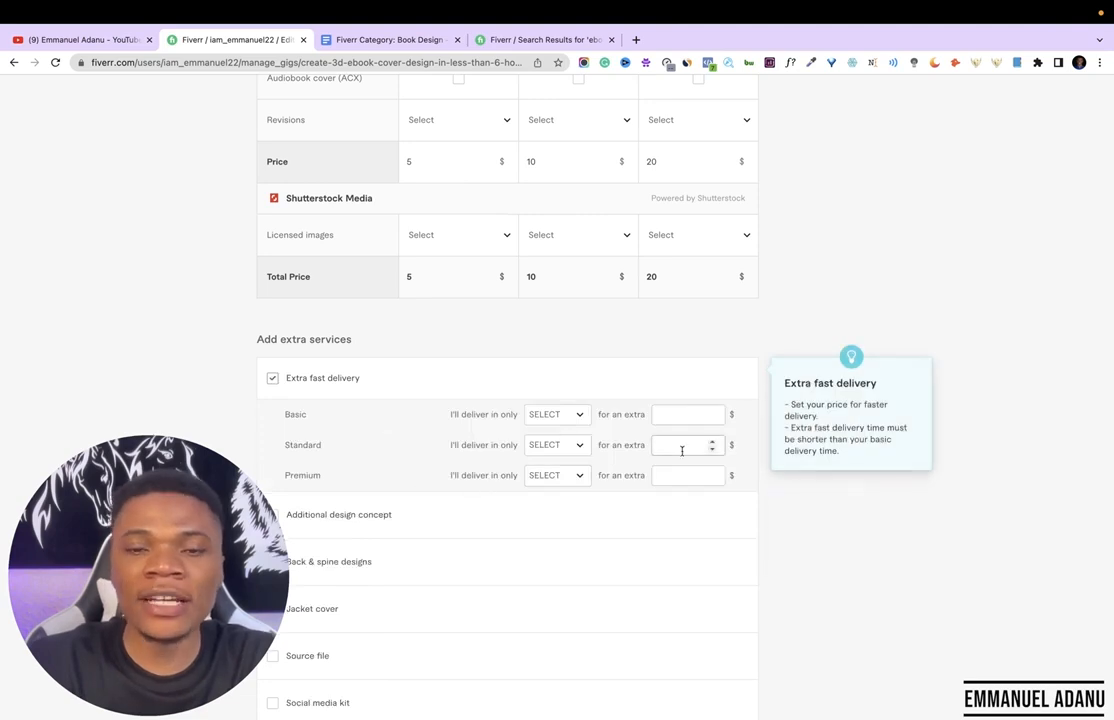
pyautogui.click(272, 379)
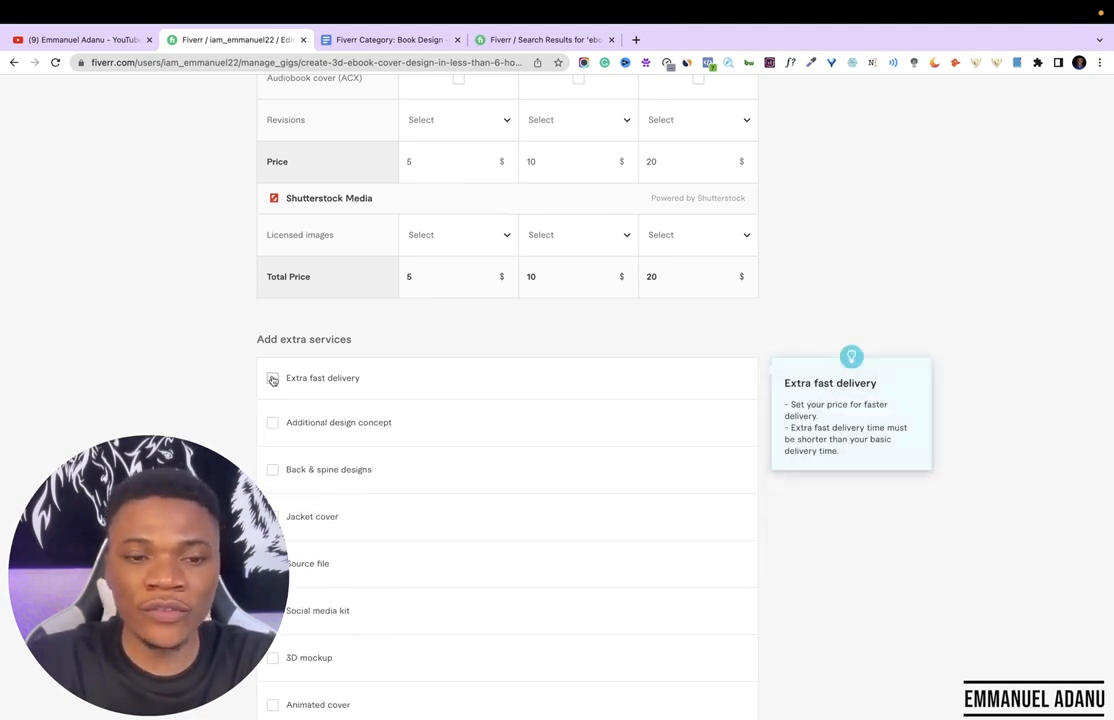
pyautogui.scroll(-3, 310, 395)
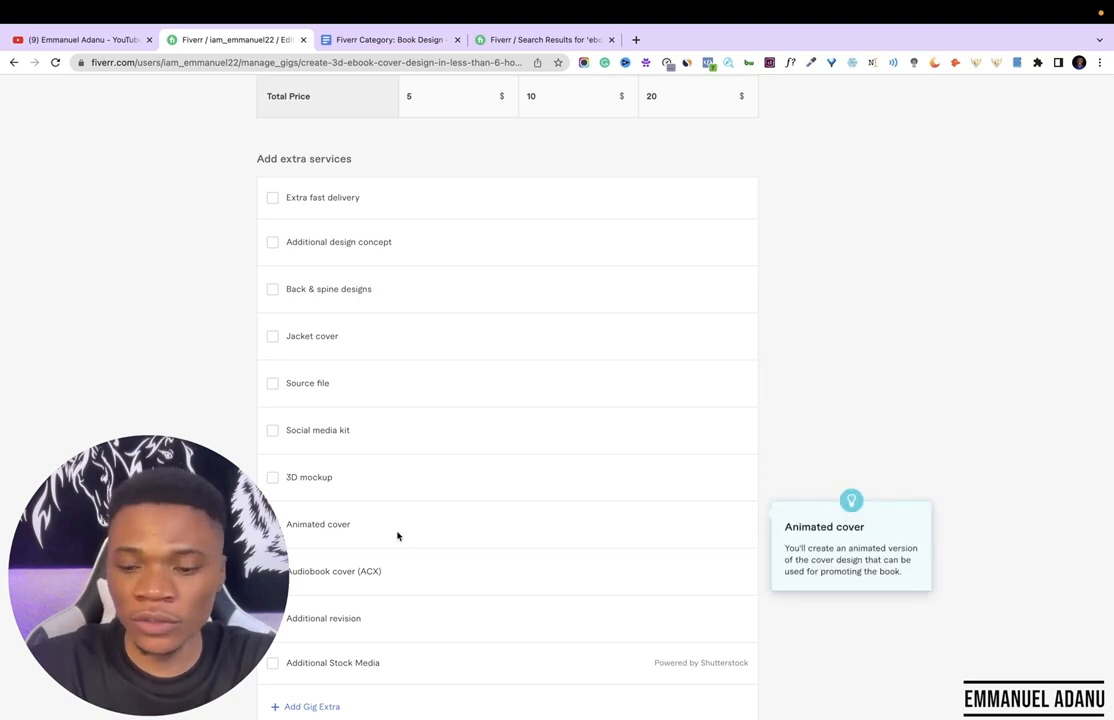
pyautogui.scroll(-5, 397, 536)
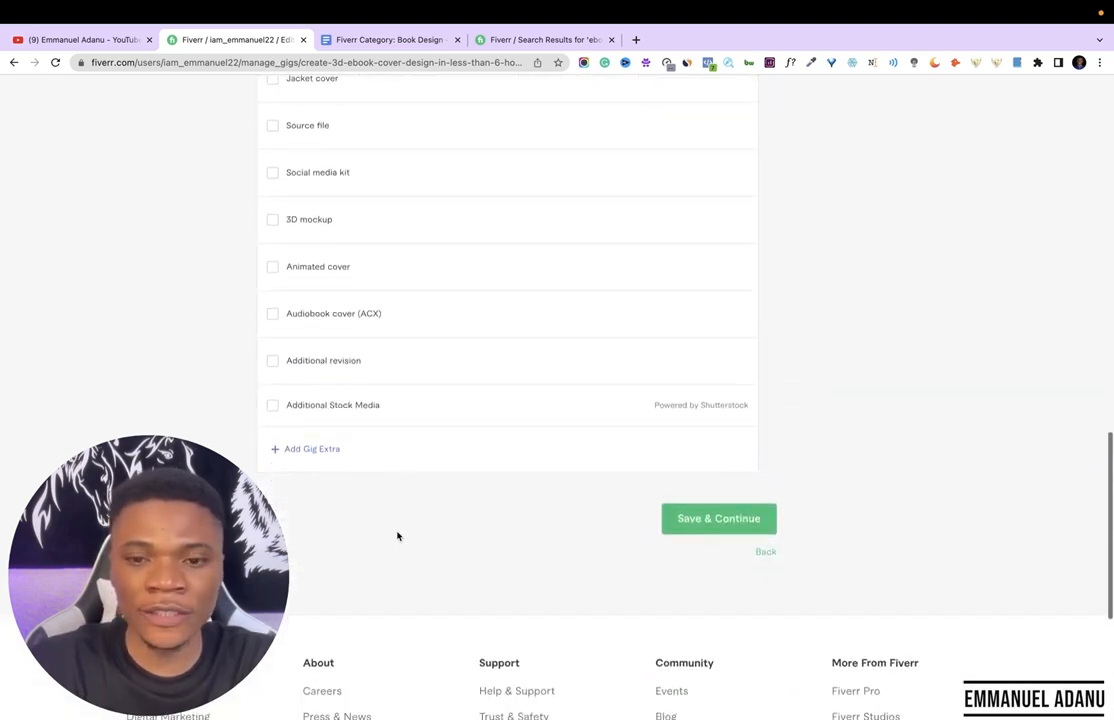
pyautogui.click(758, 525)
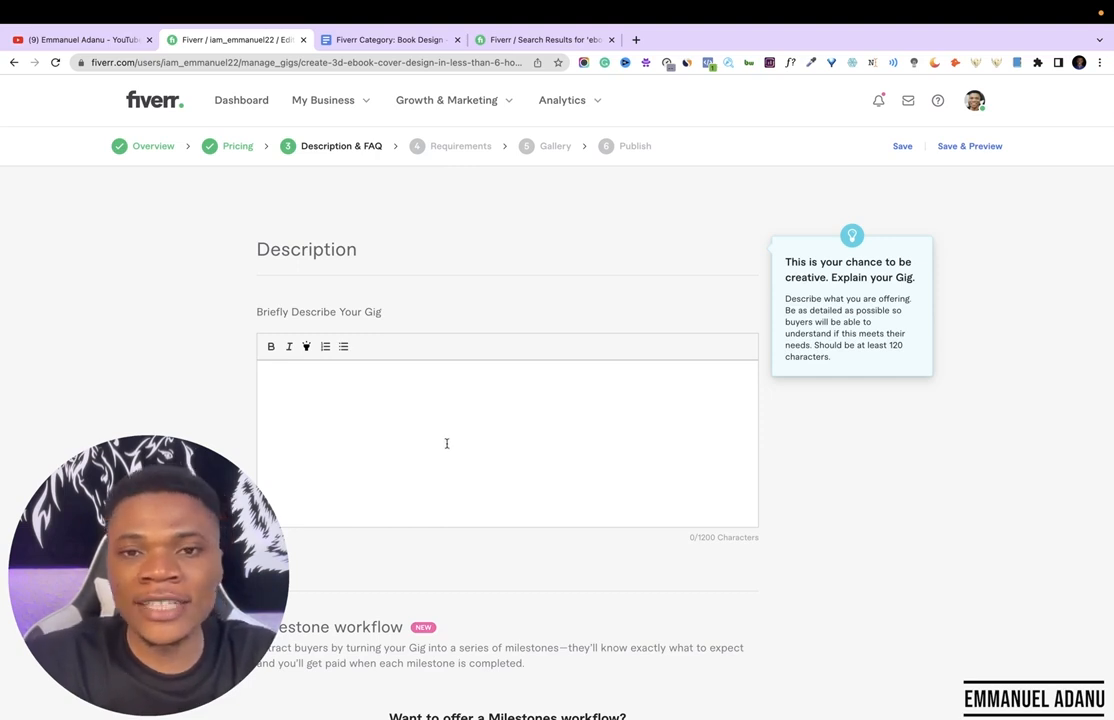
# Step: Paste the prepared gig description and bold its experience sentence
pyautogui.press('super+v')
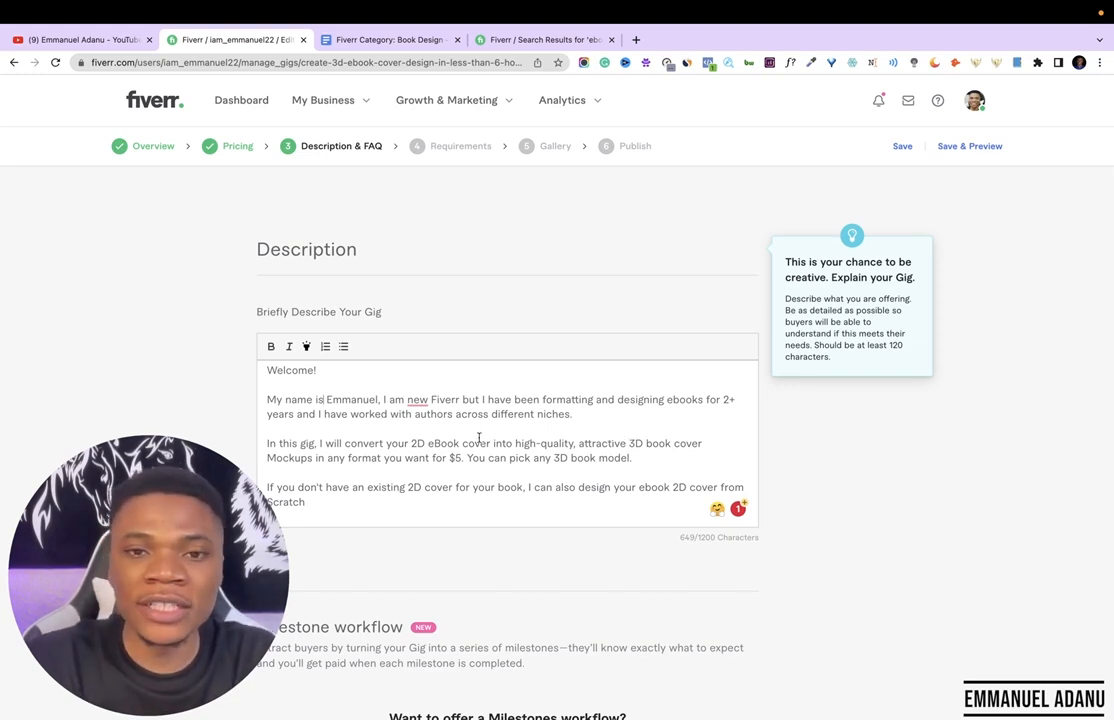
pyautogui.moveTo(594, 418); pyautogui.dragTo(434, 386)
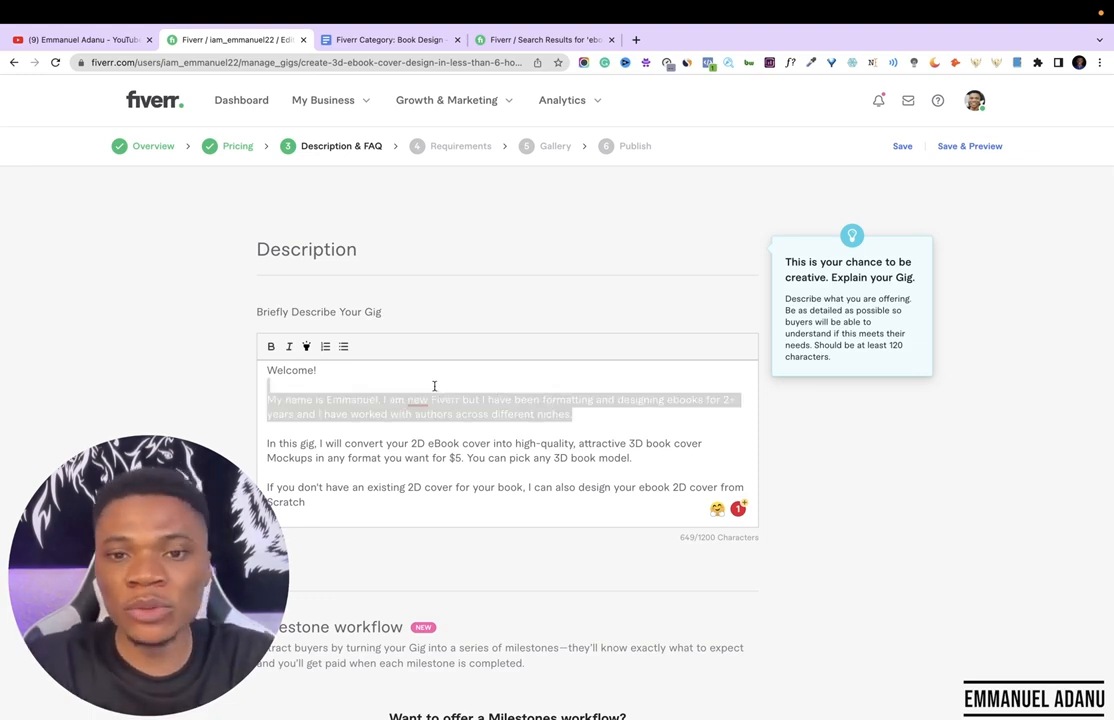
pyautogui.click(480, 399)
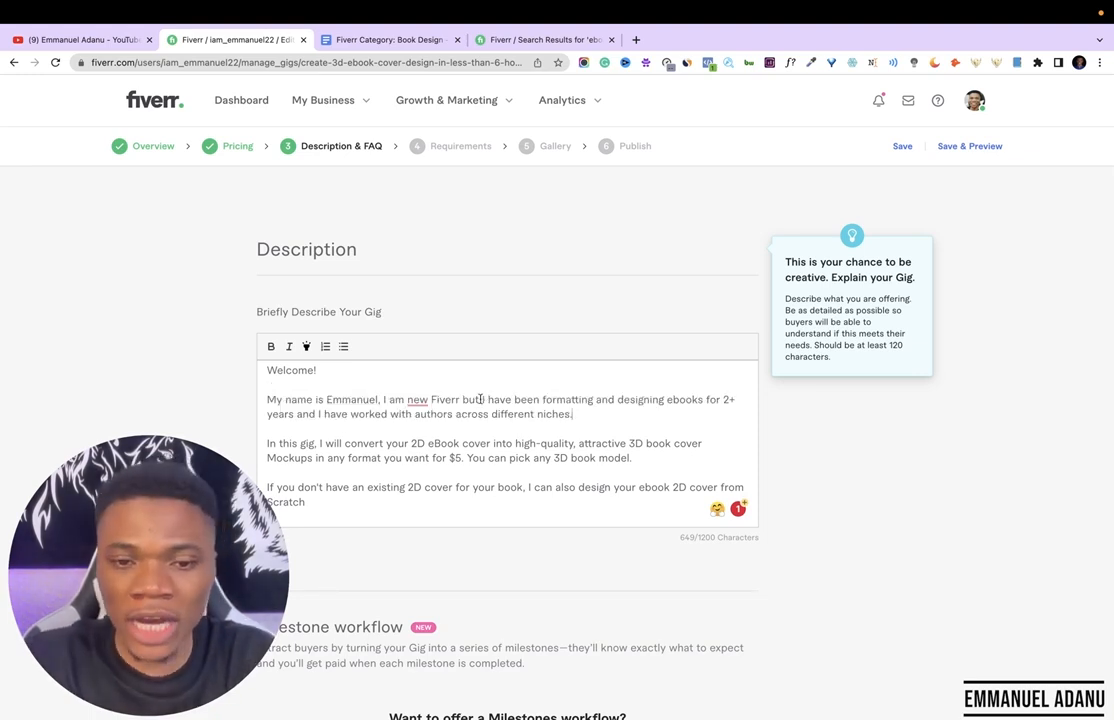
pyautogui.moveTo(483, 399); pyautogui.dragTo(578, 419)
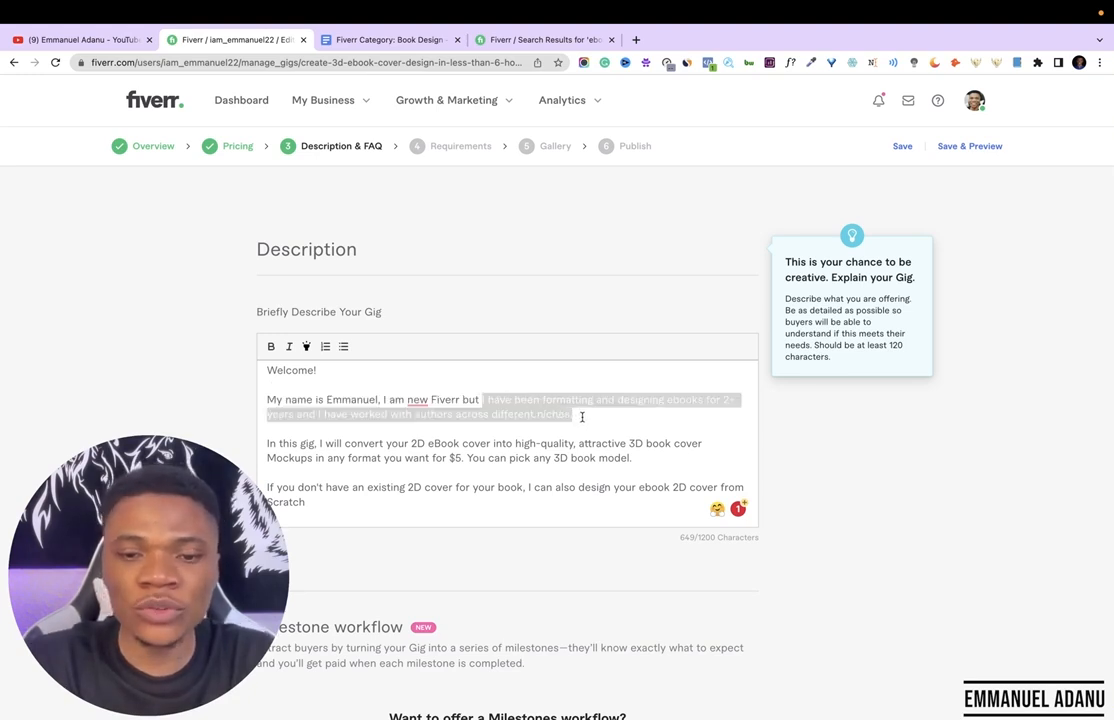
pyautogui.click(270, 347)
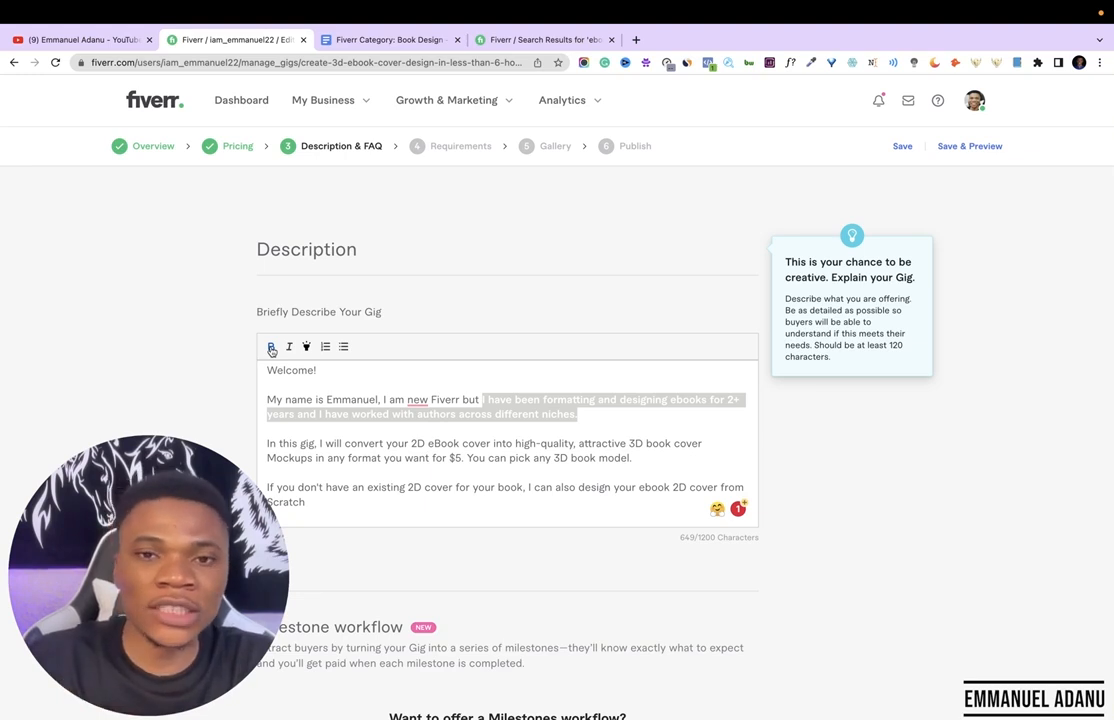
pyautogui.click(547, 433)
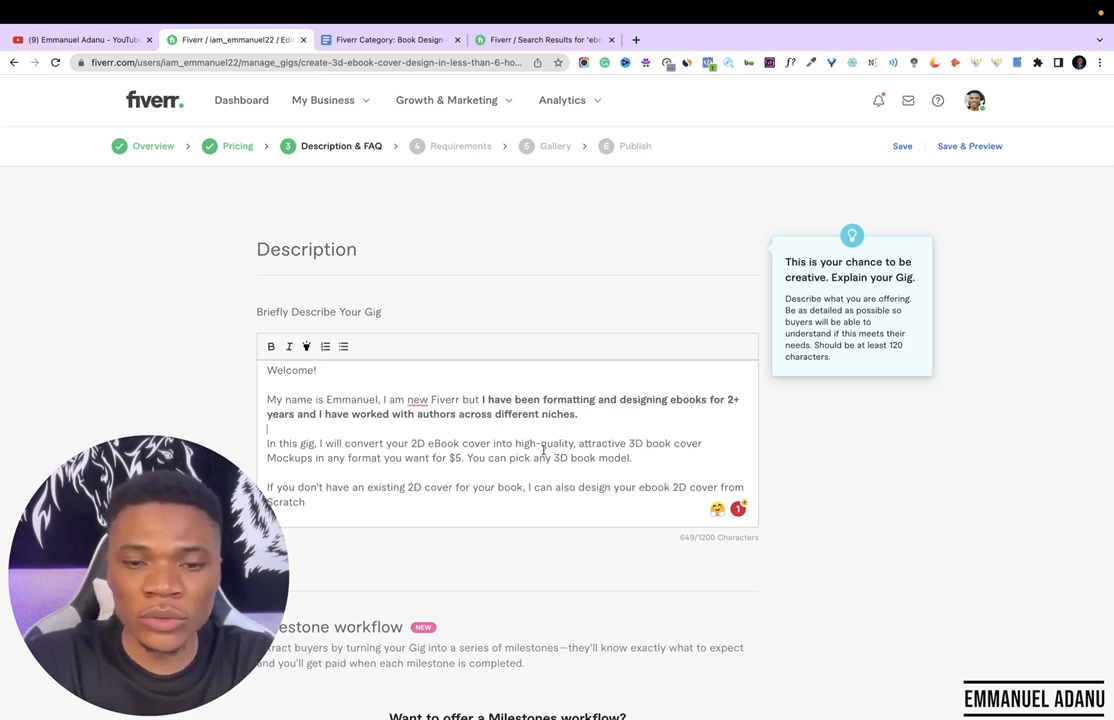
# Step: Bold the high-quality 3D mockup offer and the 6-hour delivery promise
pyautogui.moveTo(516, 443); pyautogui.dragTo(463, 458)
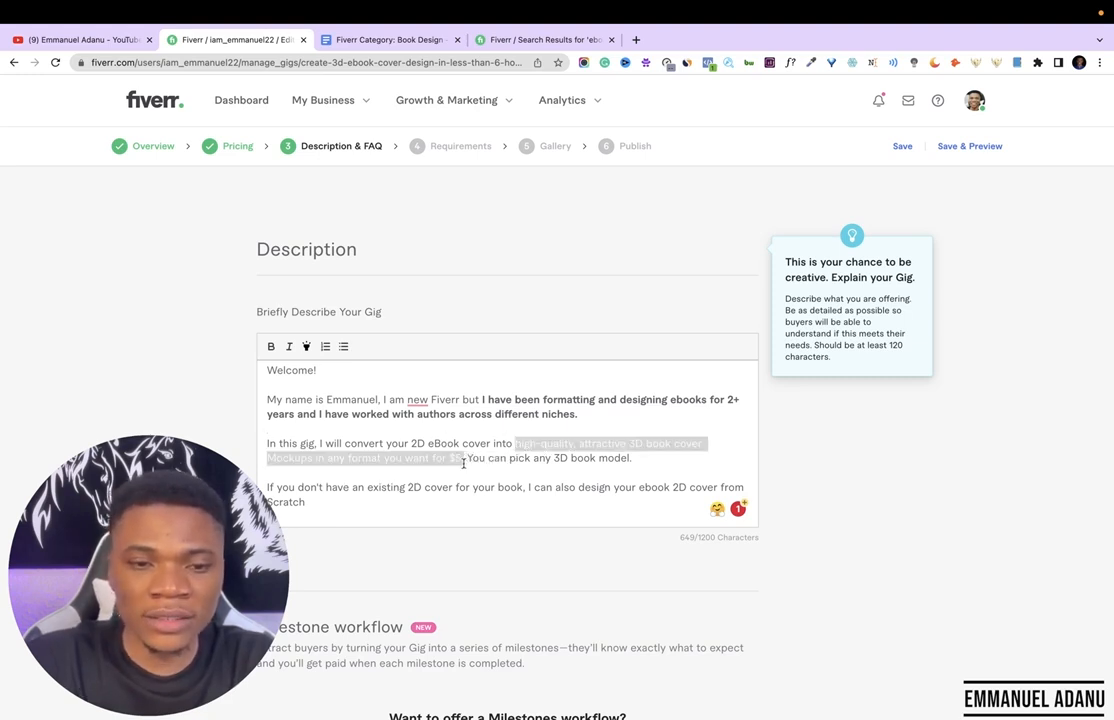
pyautogui.click(270, 349)
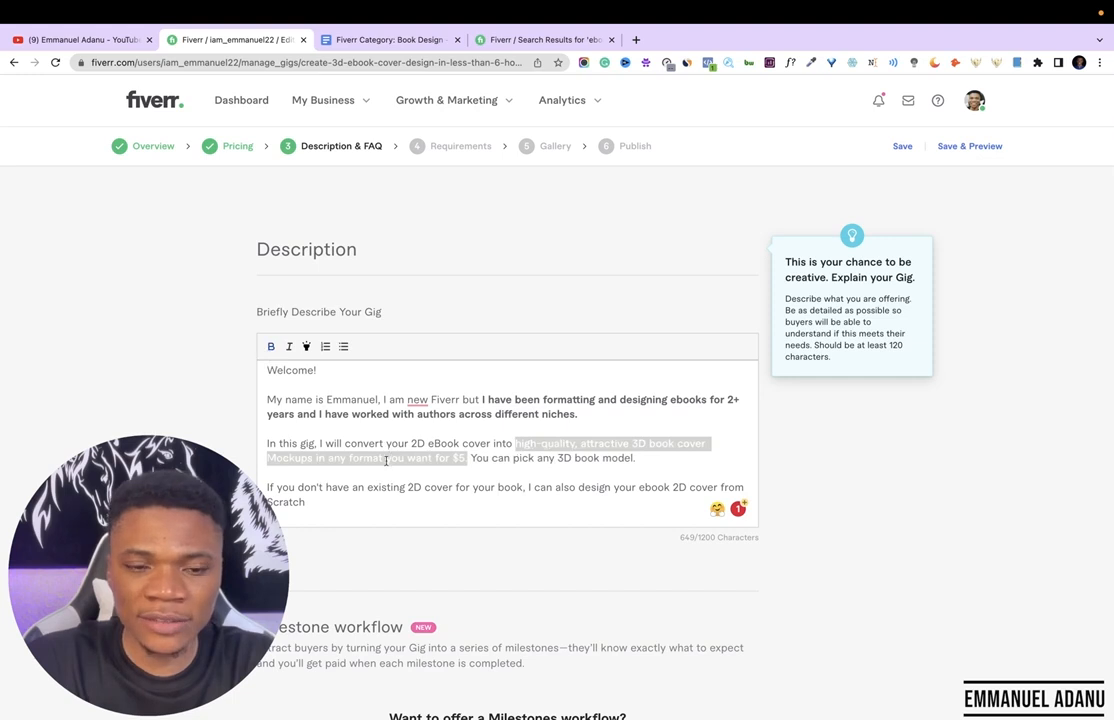
pyautogui.click(386, 459)
pyautogui.scroll(-1, 386, 459)
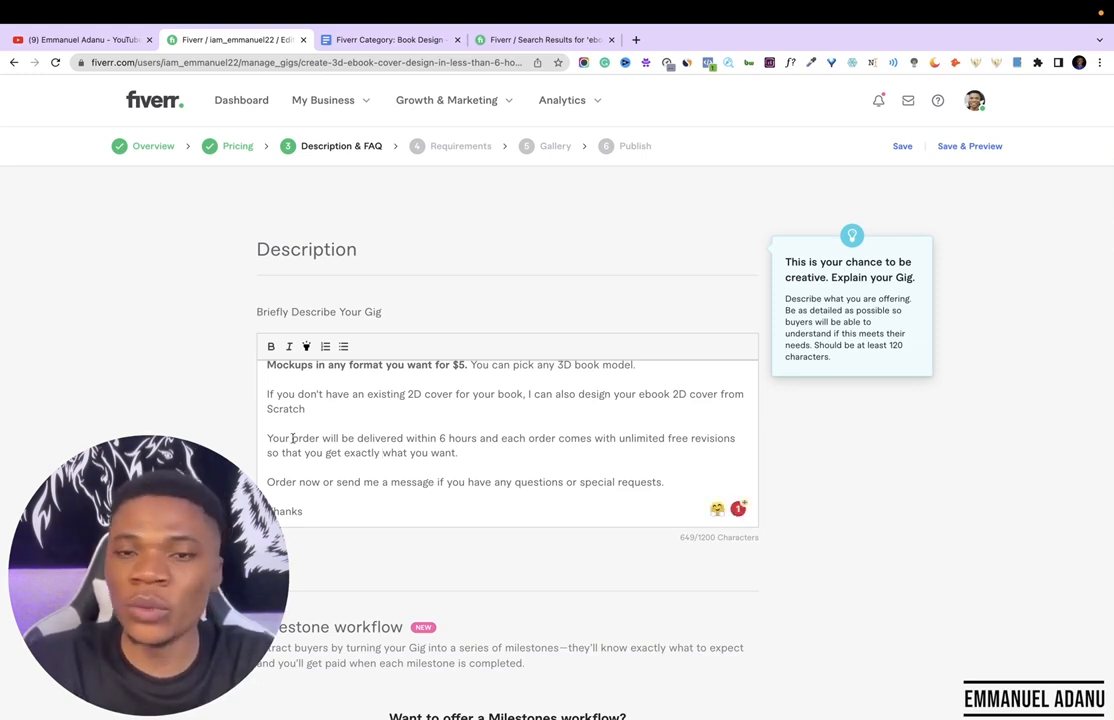
pyautogui.moveTo(266, 438); pyautogui.dragTo(472, 438)
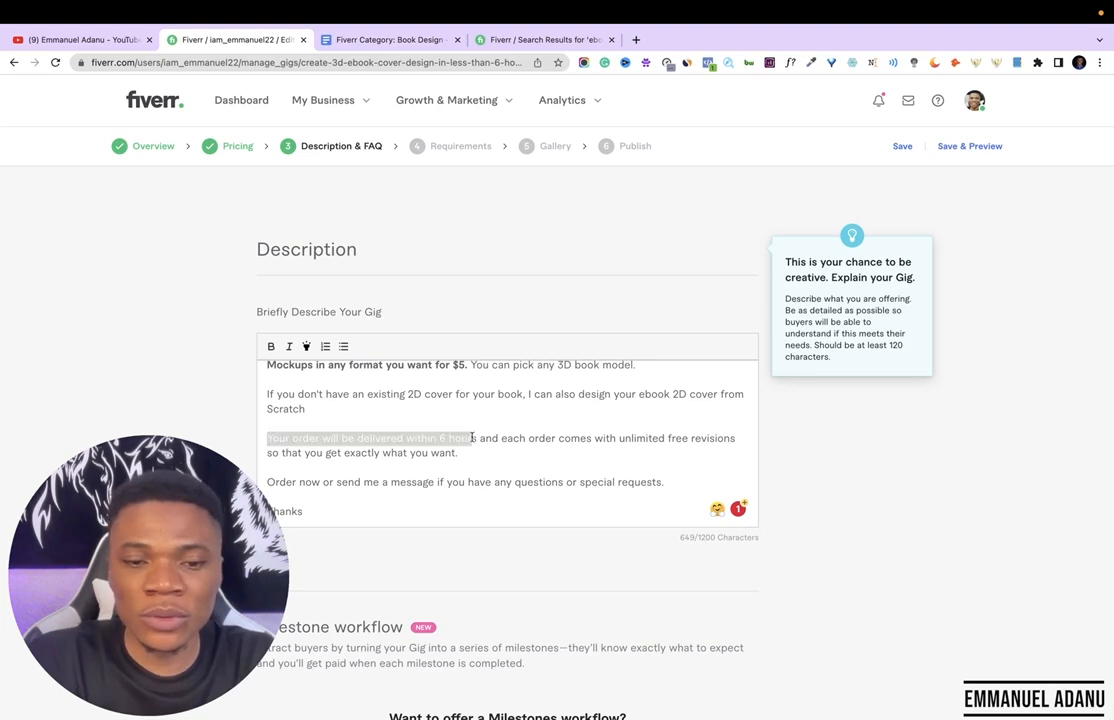
pyautogui.click(272, 347)
pyautogui.click(503, 480)
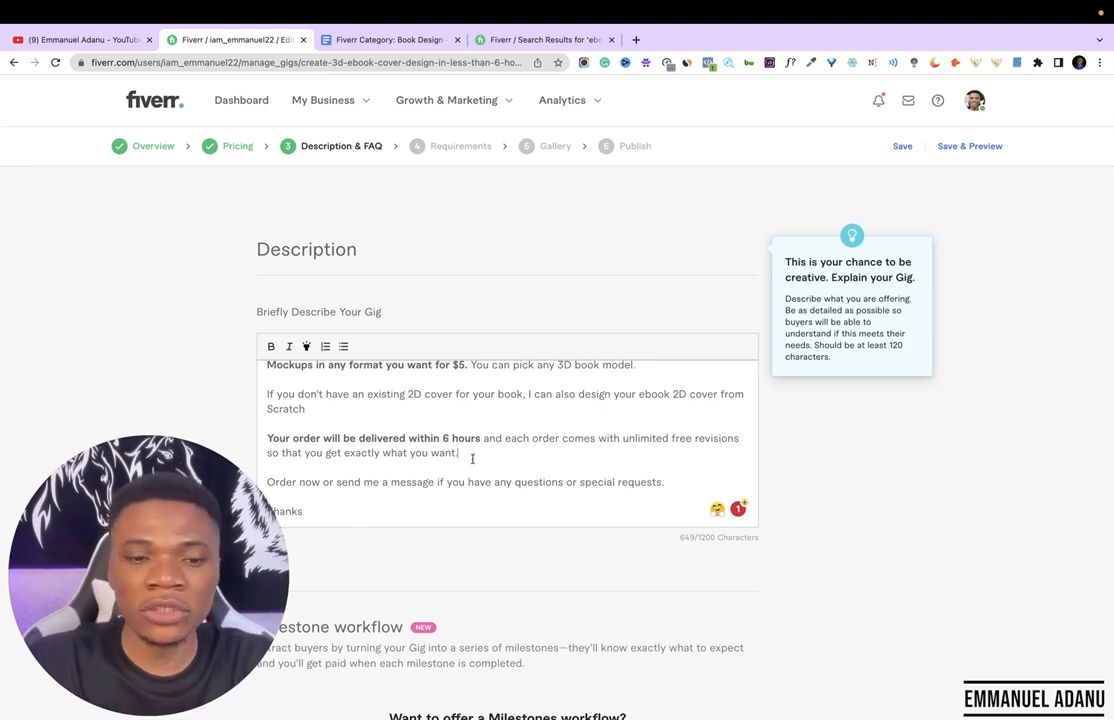
# Step: Review the closing call-to-action, introduction and delivery-time paragraphs of the description
pyautogui.moveTo(267, 481); pyautogui.dragTo(544, 483)
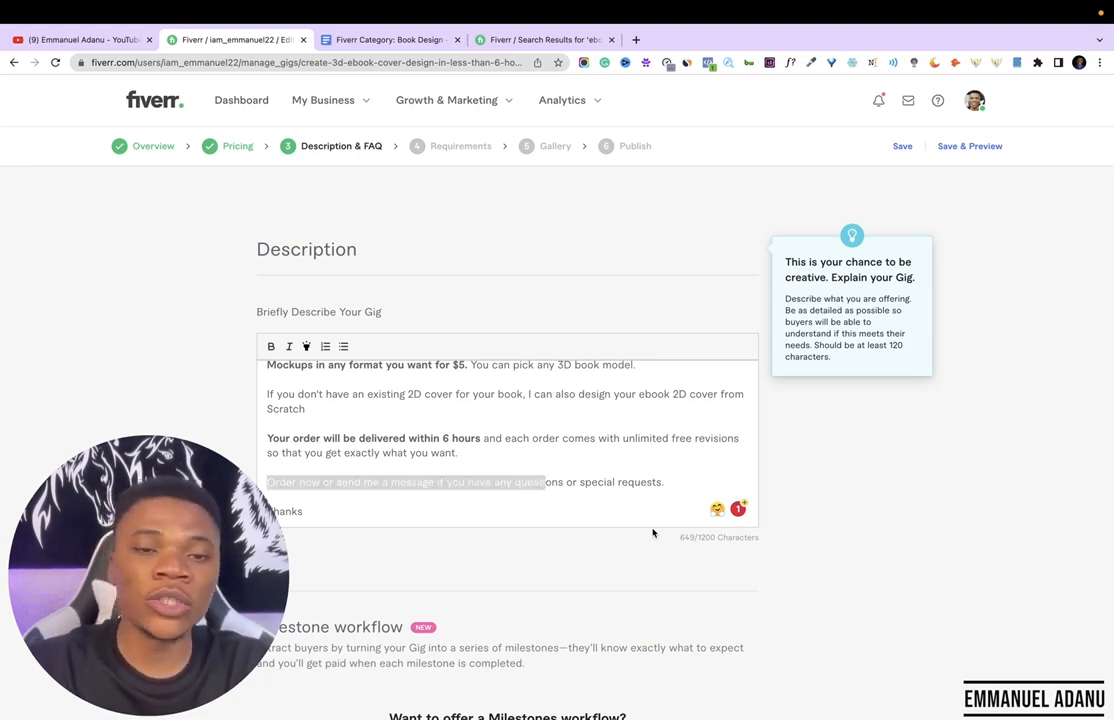
pyautogui.moveTo(653, 523); pyautogui.dragTo(464, 465)
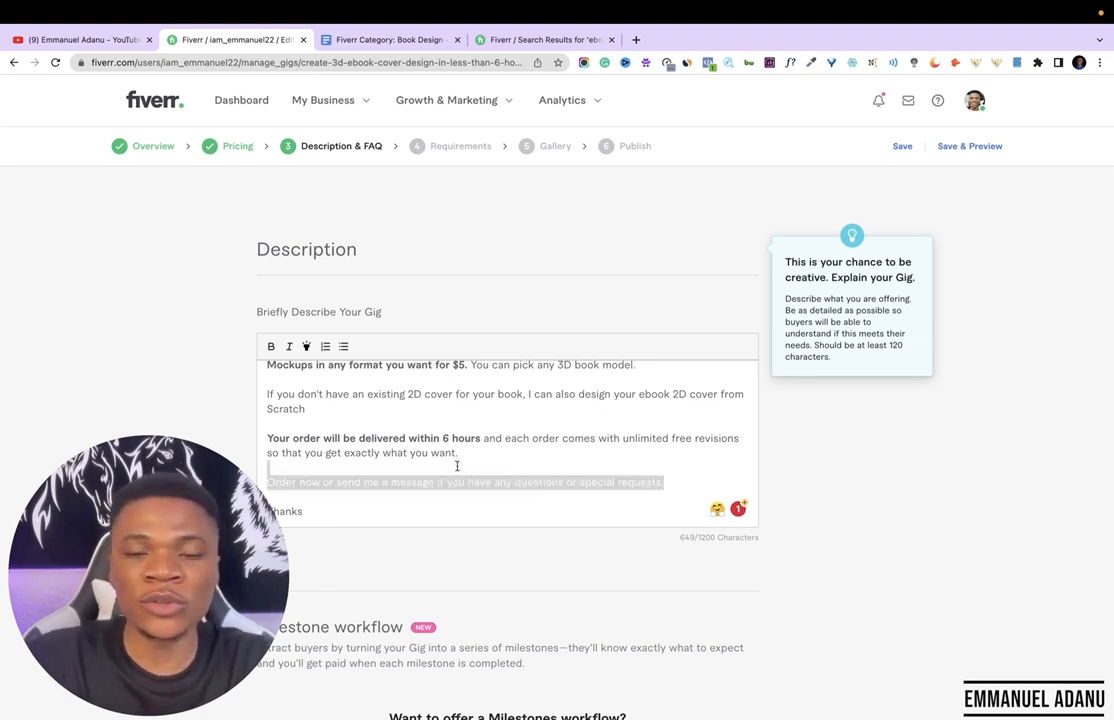
pyautogui.click(267, 452)
pyautogui.scroll(2, 419, 427)
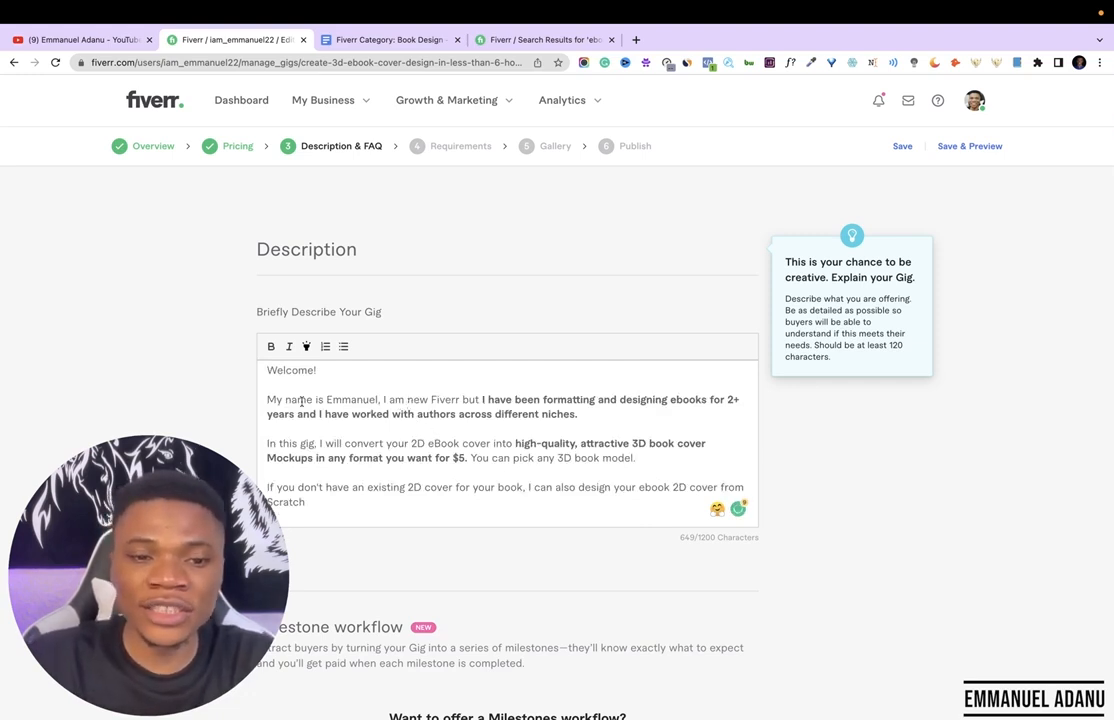
pyautogui.moveTo(266, 399); pyautogui.dragTo(474, 428)
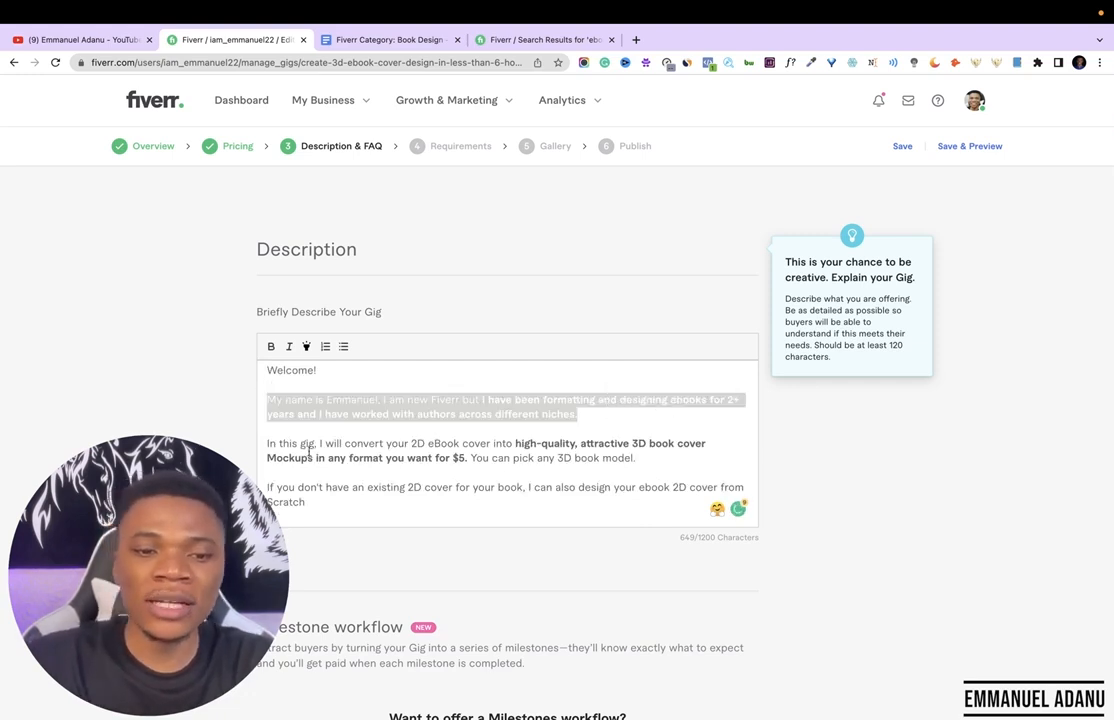
pyautogui.moveTo(635, 458); pyautogui.dragTo(261, 392)
pyautogui.scroll(-2, 320, 440)
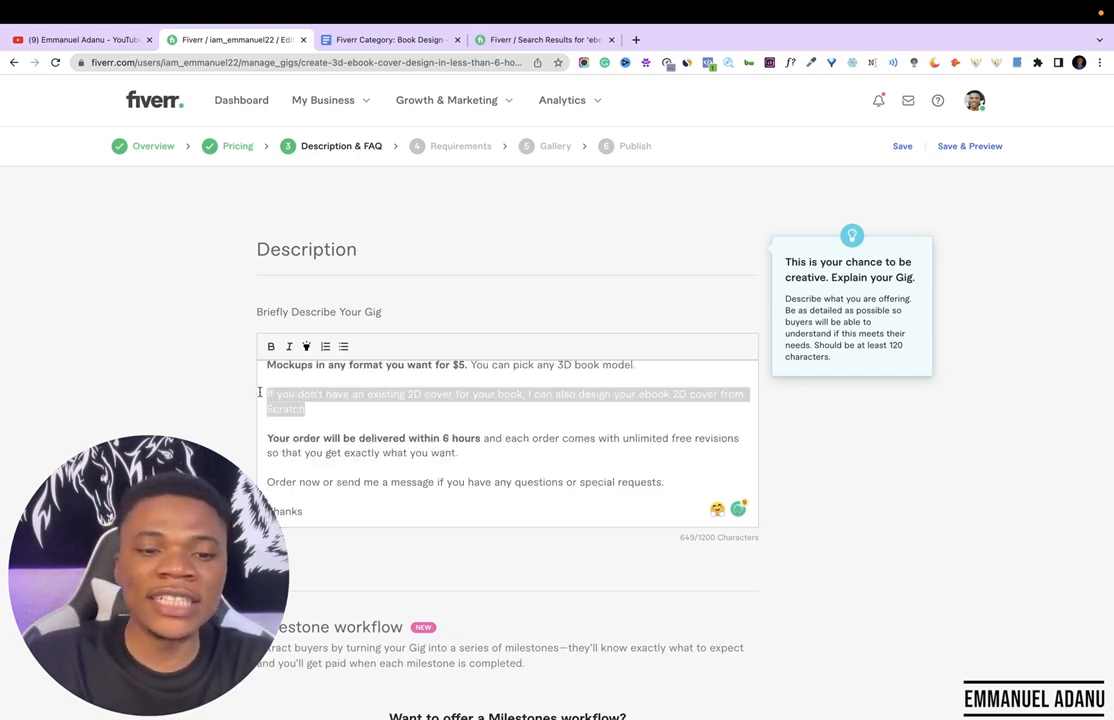
pyautogui.moveTo(517, 453); pyautogui.dragTo(261, 441)
pyautogui.click(267, 482)
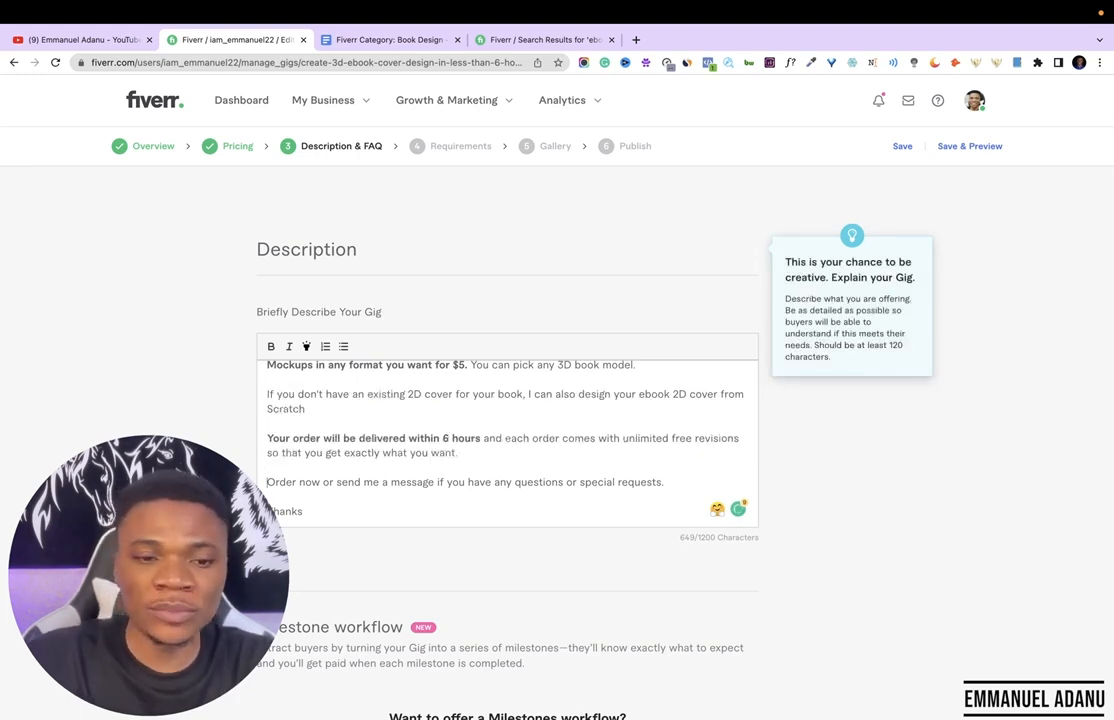
pyautogui.scroll(3, 267, 497)
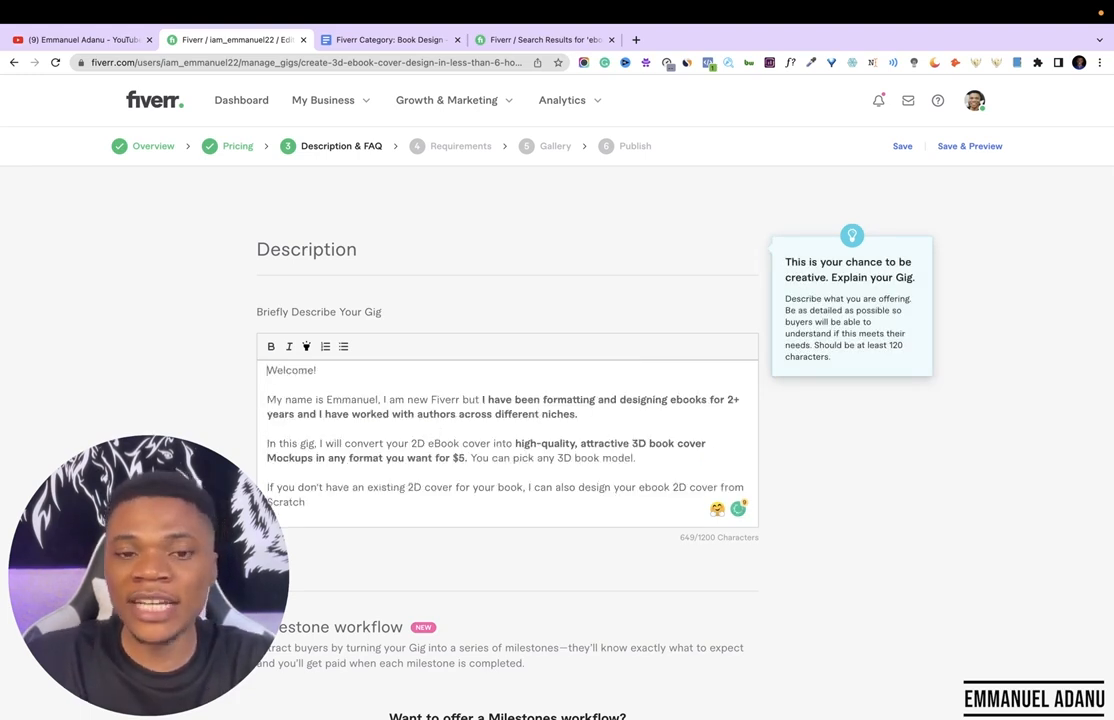
# Step: Insert 'on' so the introduction reads 'I am new on Fiverr'
pyautogui.click(431, 401)
pyautogui.write('on')
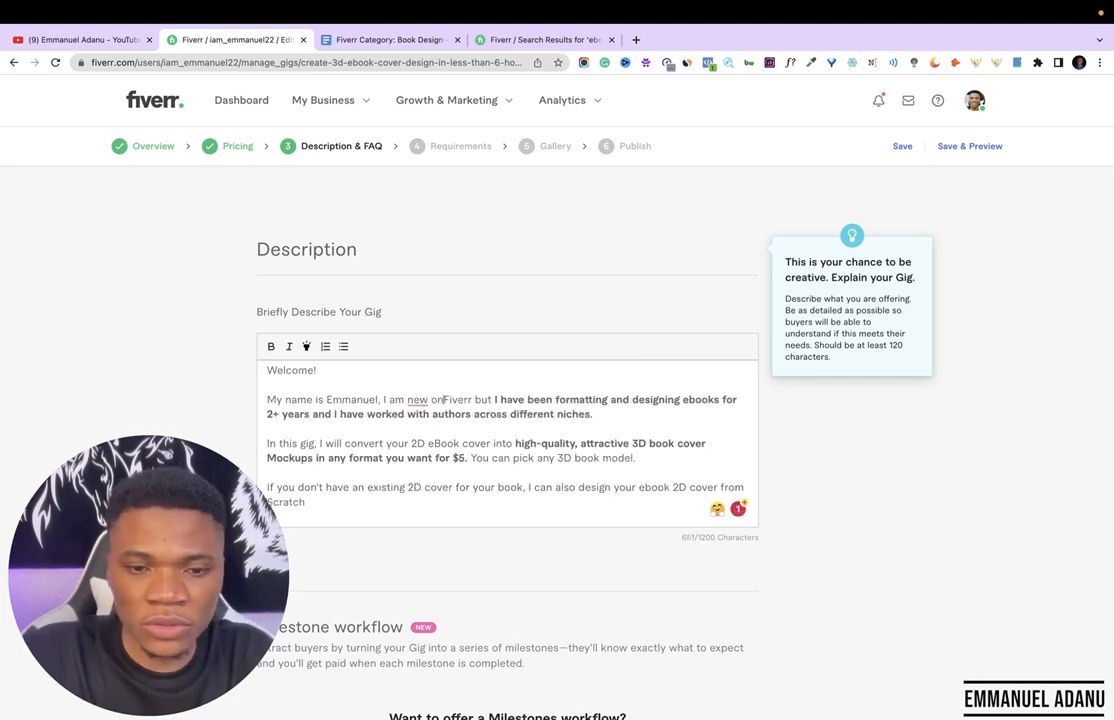
pyautogui.click(231, 397)
pyautogui.scroll(-5, 231, 397)
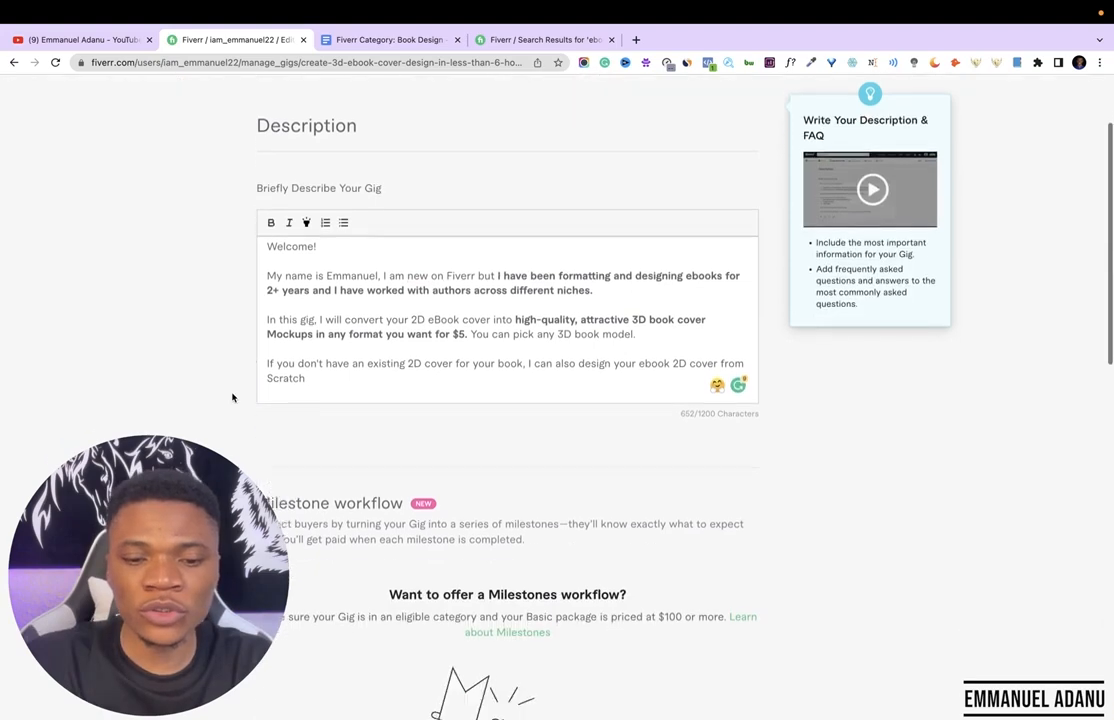
pyautogui.scroll(-8, 232, 397)
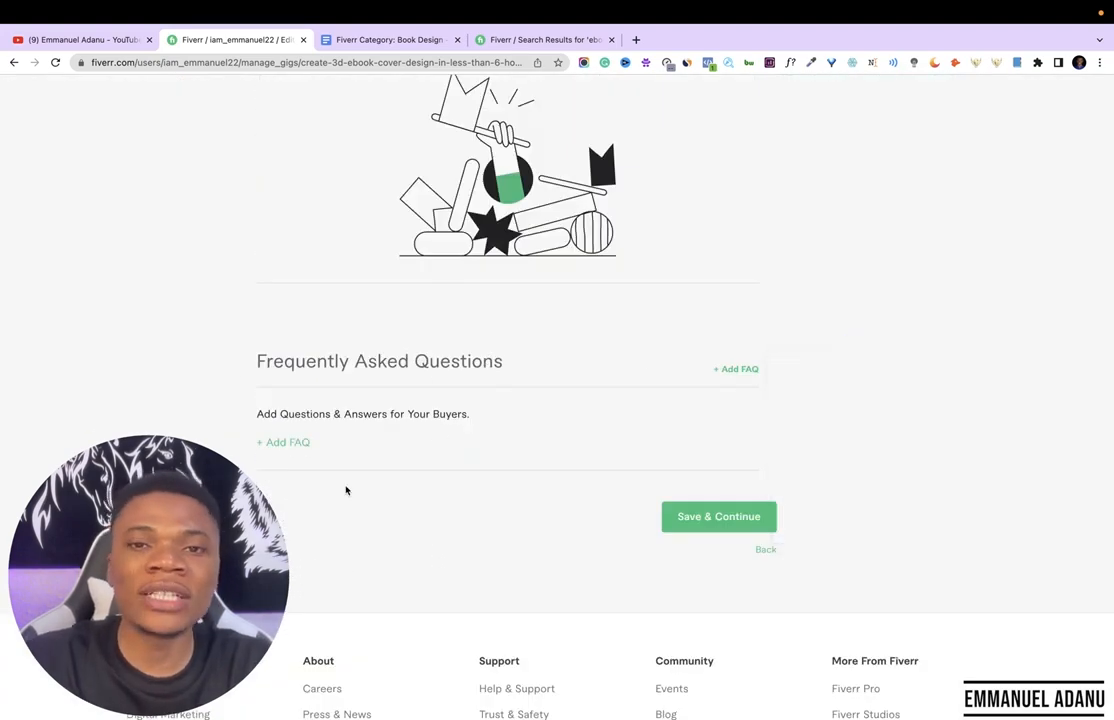
# Step: Save Description & FAQ with no FAQs added and continue to Requirements
pyautogui.moveTo(318, 442)
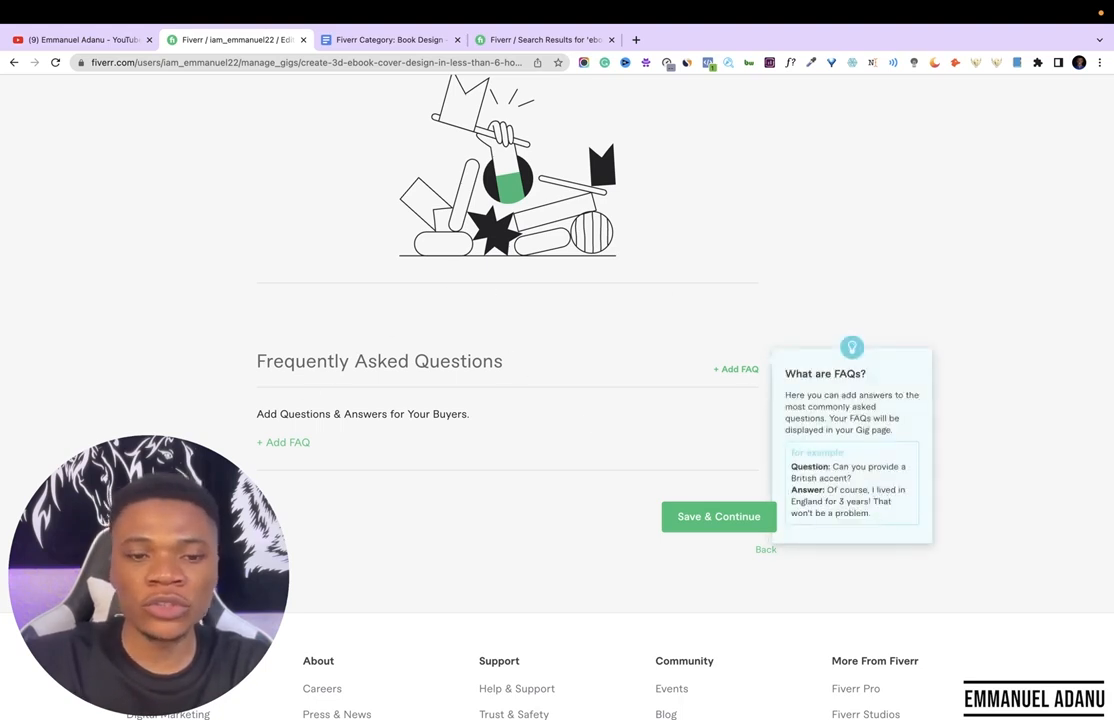
pyautogui.click(706, 516)
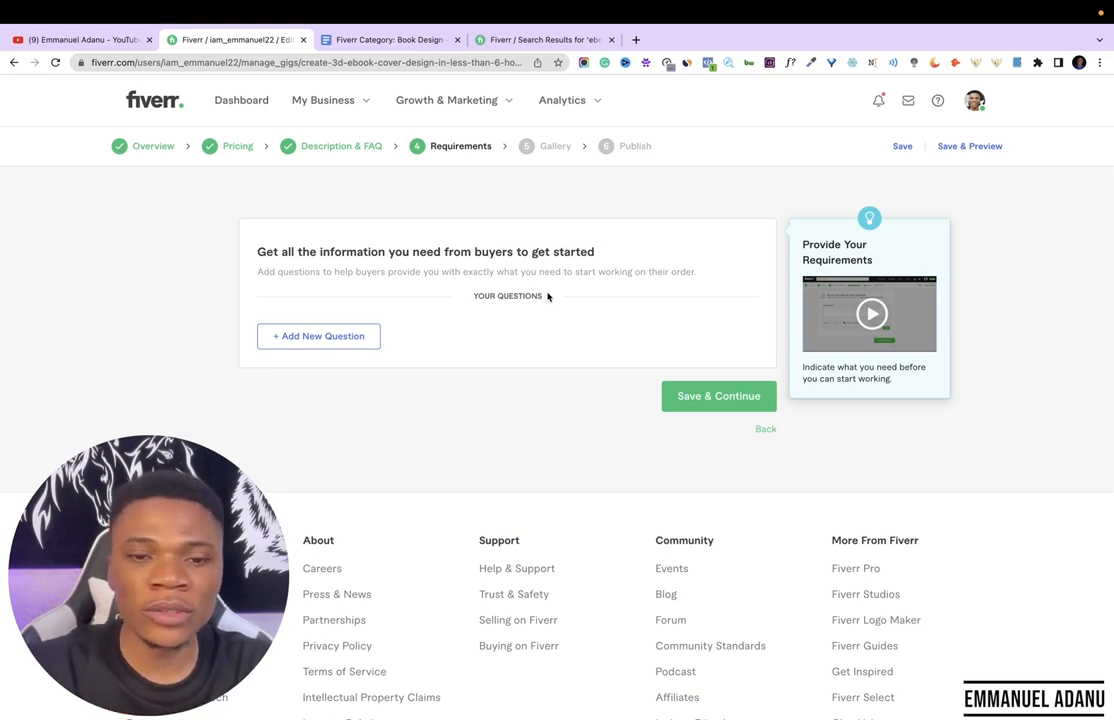
# Step: Add a buyer requirement question '2d Cover Design of ebook' answered by attachment
pyautogui.click(306, 339)
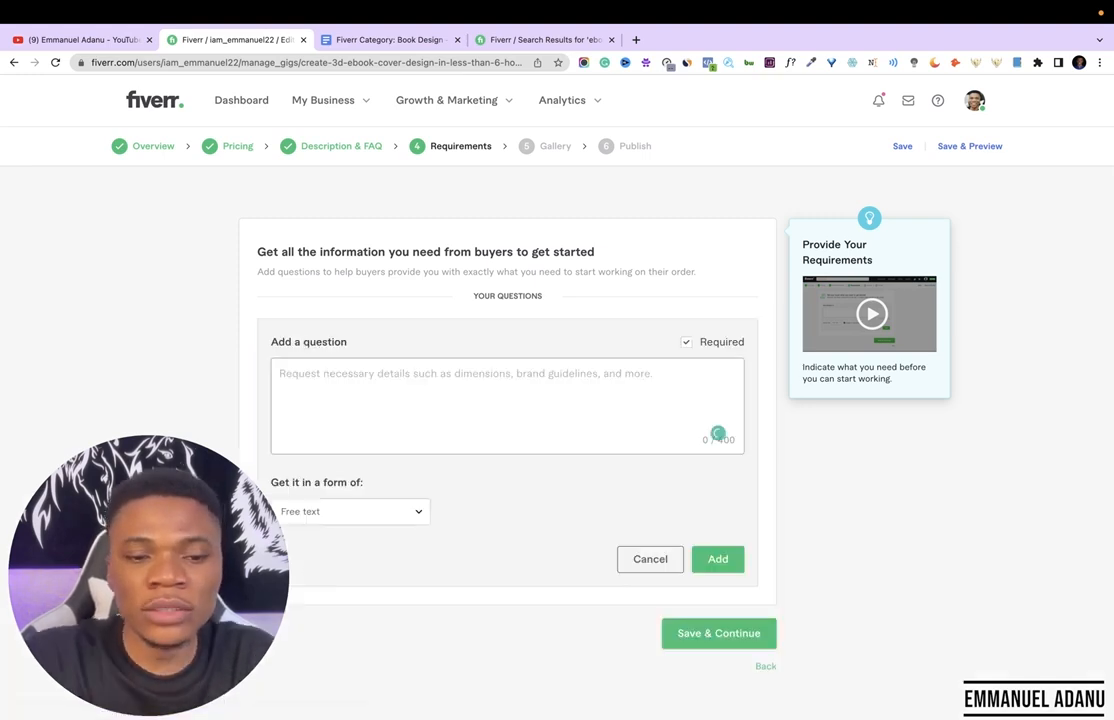
pyautogui.click(326, 367)
pyautogui.write('2d C')
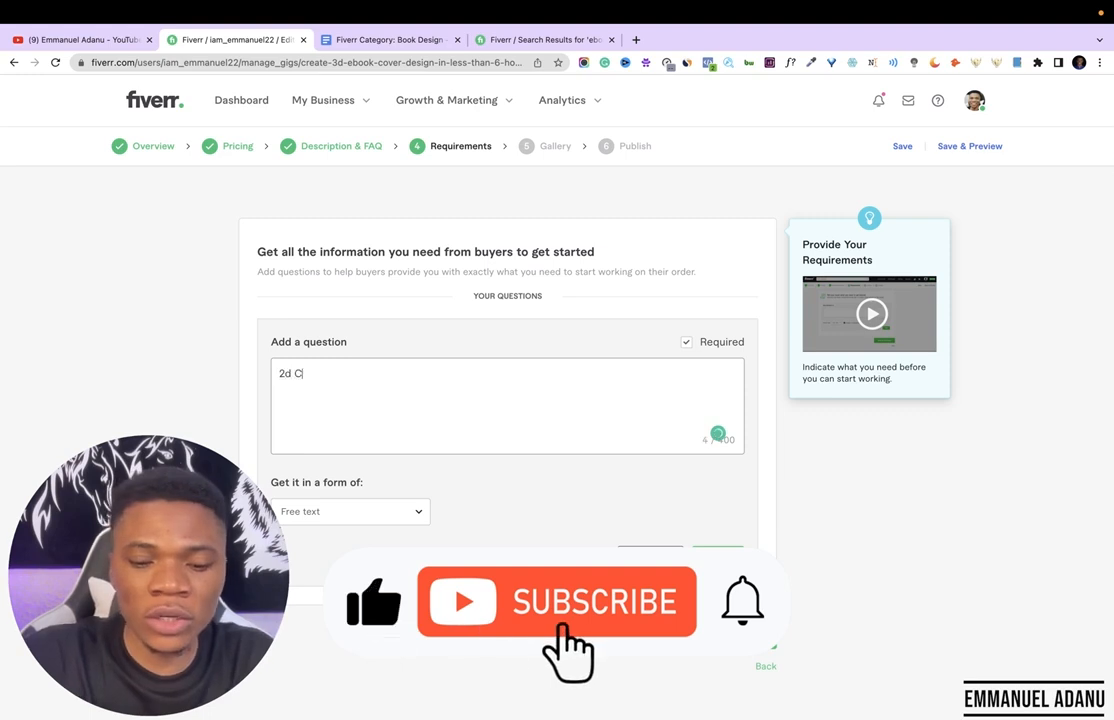
pyautogui.write('over Design of ebo')
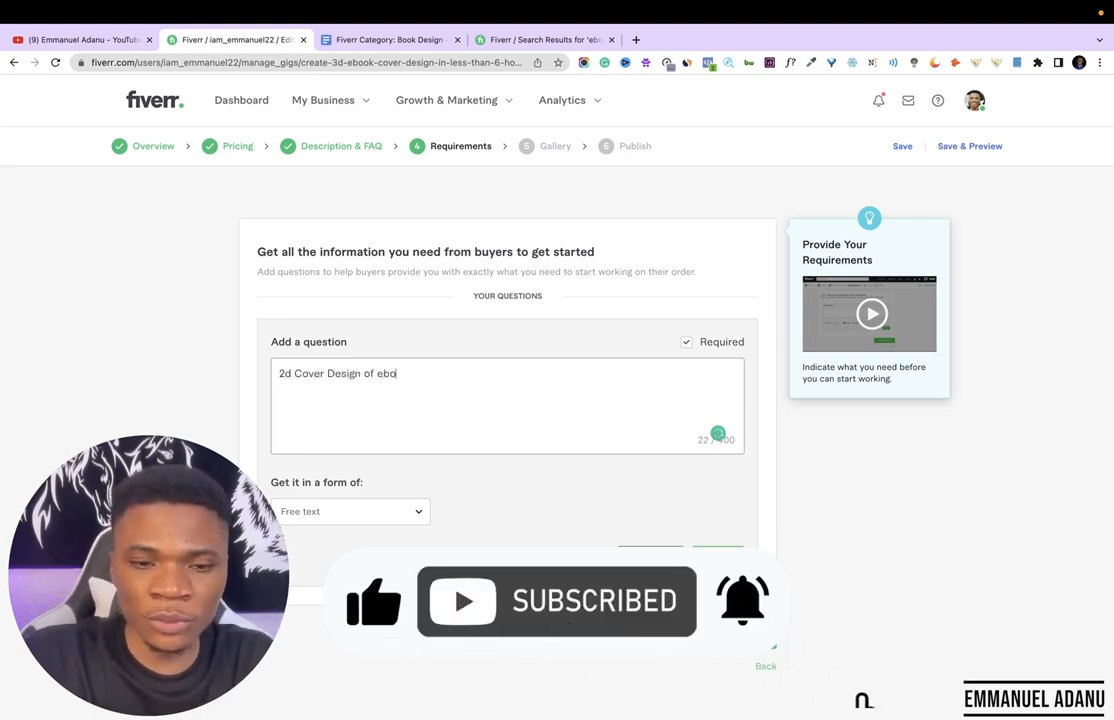
pyautogui.write('ok')
pyautogui.click(394, 513)
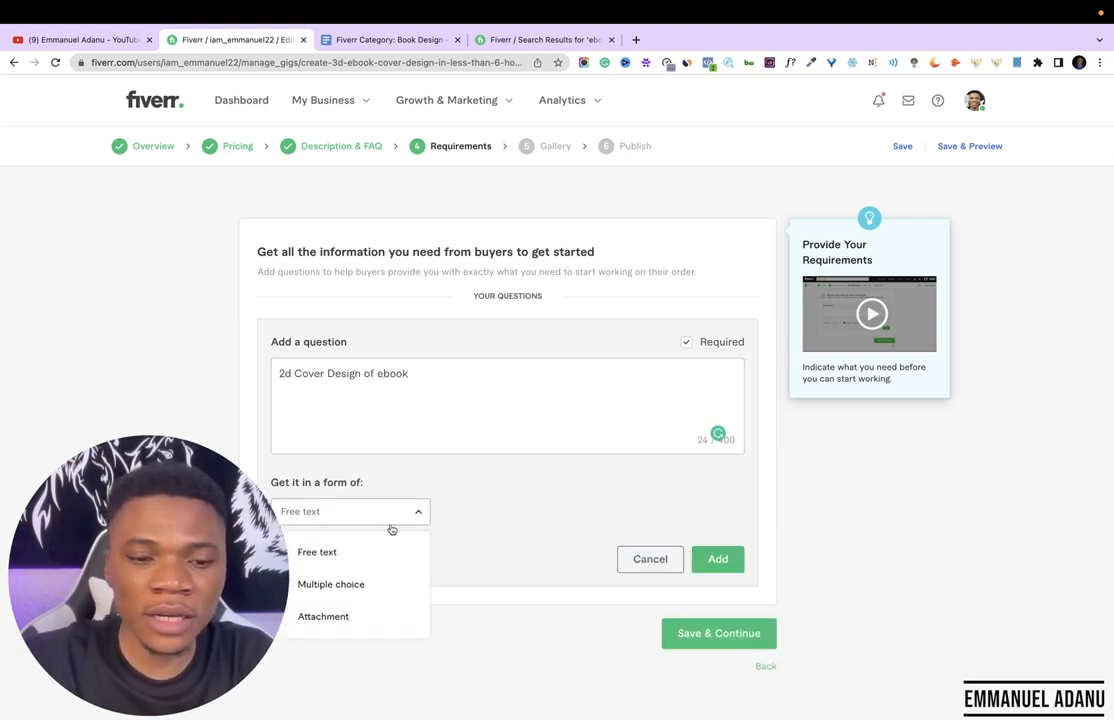
pyautogui.click(350, 614)
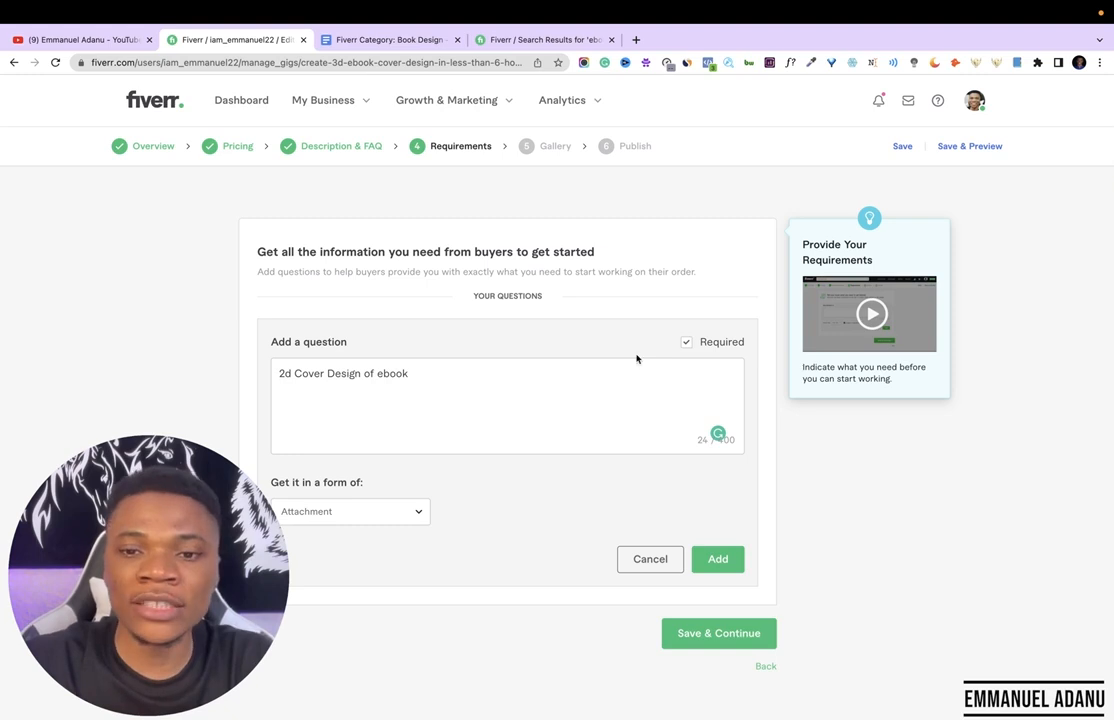
pyautogui.click(718, 559)
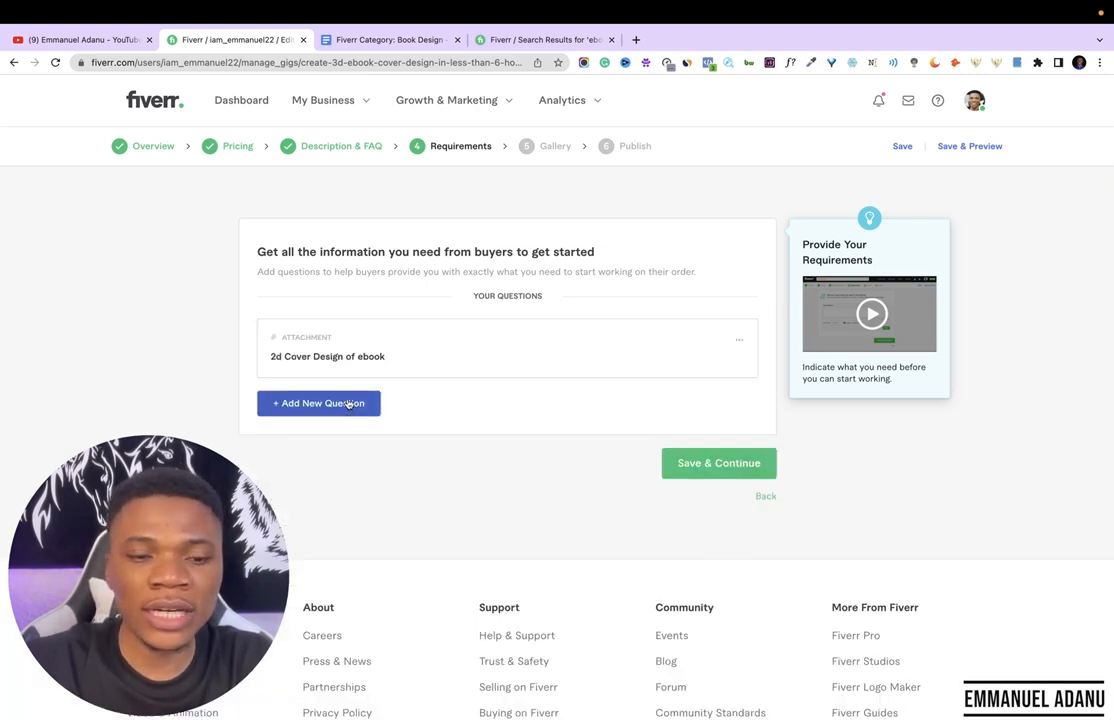
# Step: Add an attachment question 'Sample of 3d Design you want' and save the requirements
pyautogui.click(349, 403)
pyautogui.write('Sample of 3d De')
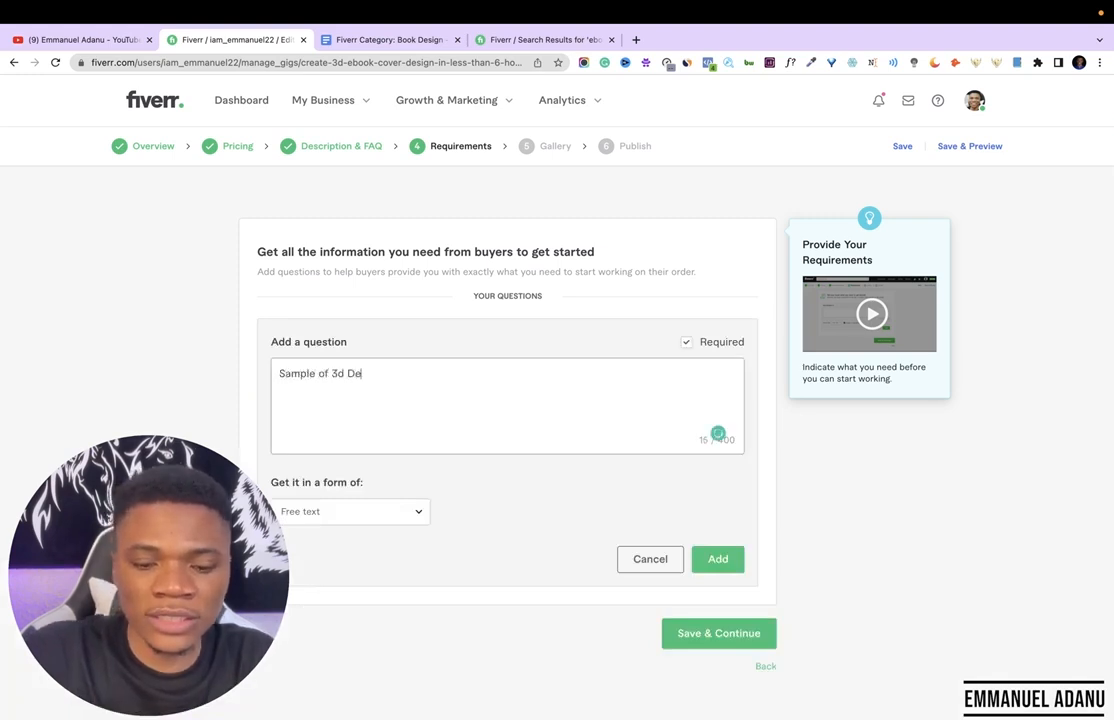
pyautogui.write('sign you want')
pyautogui.click(340, 511)
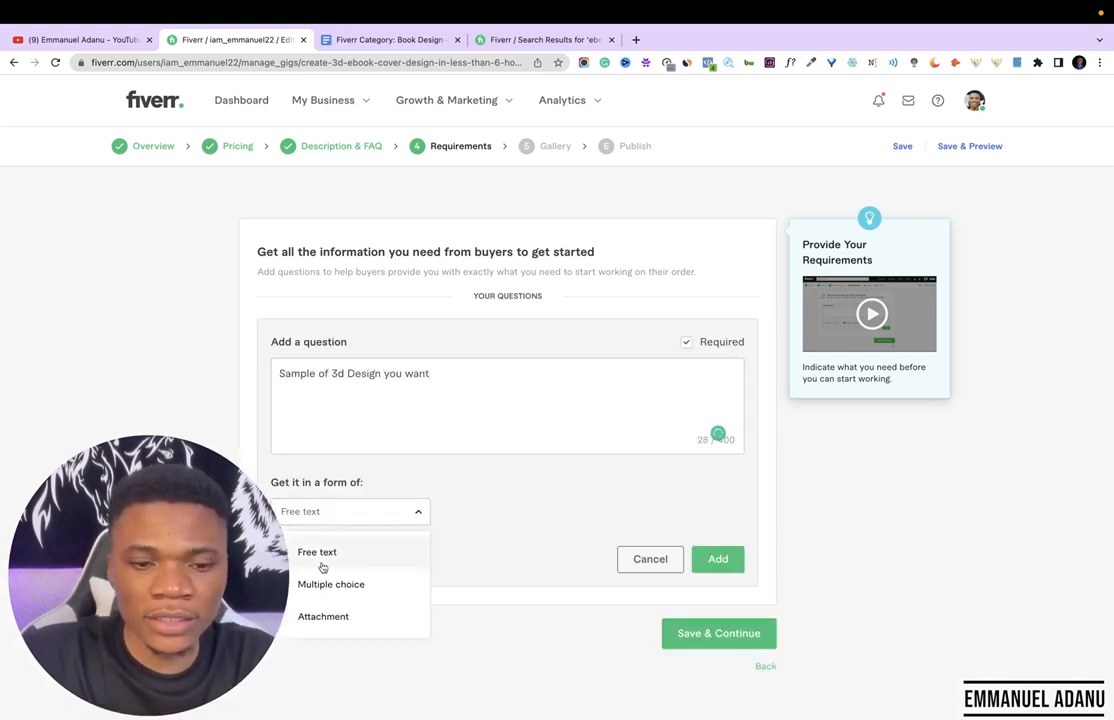
pyautogui.click(328, 619)
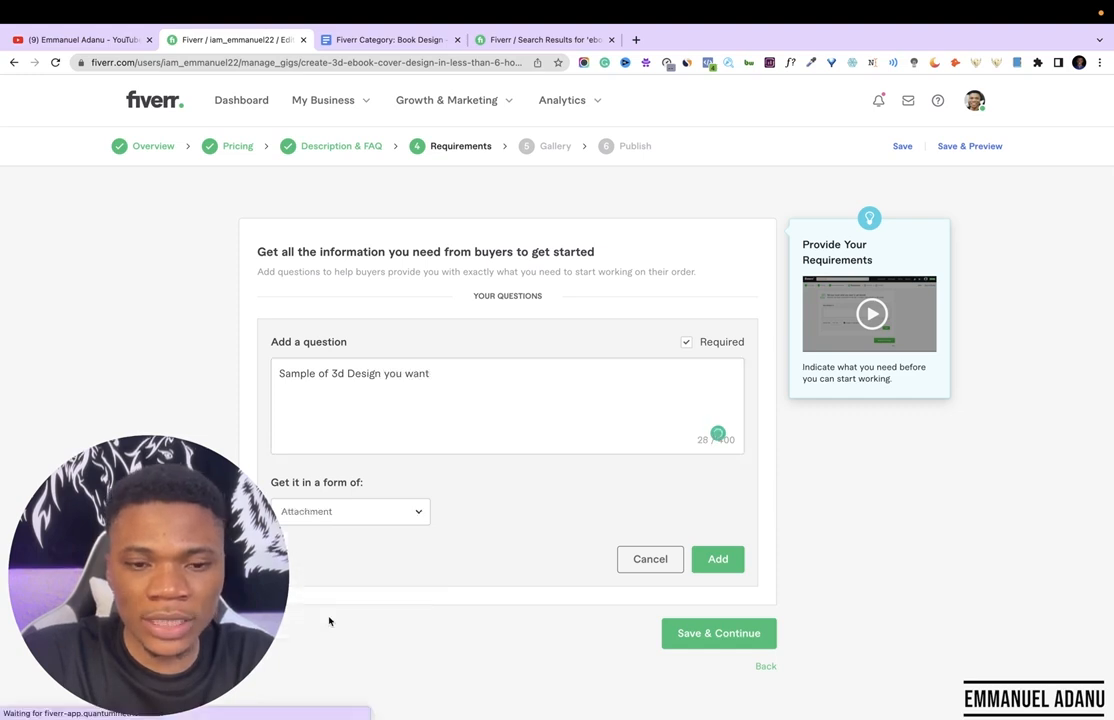
pyautogui.click(718, 559)
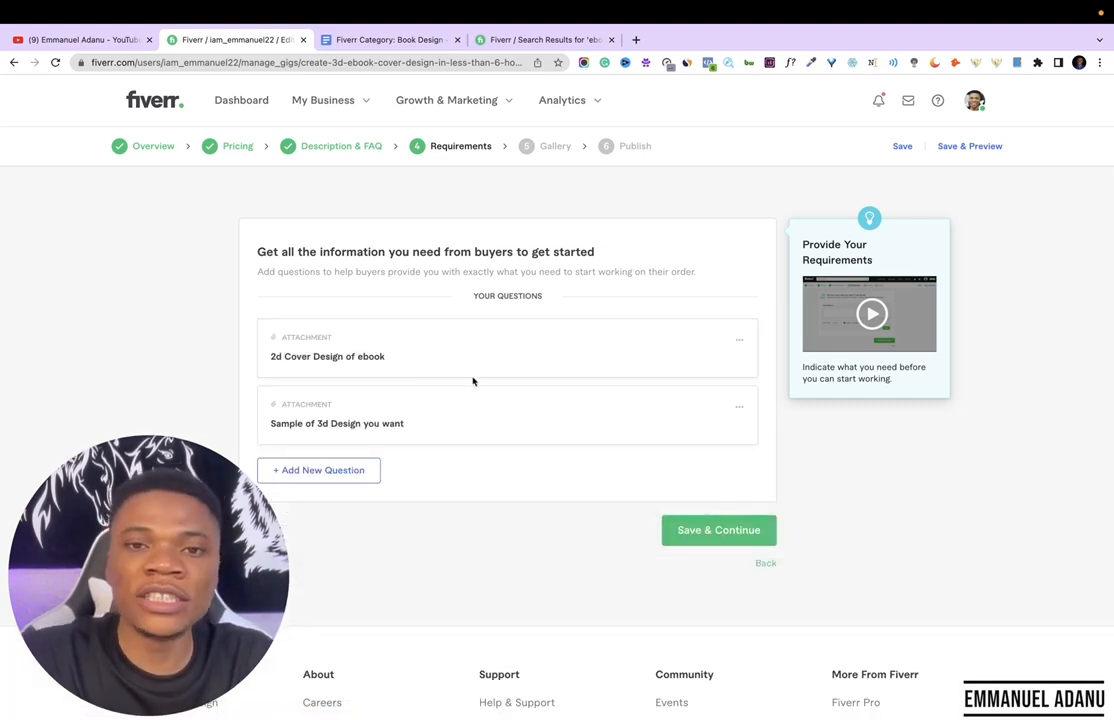
pyautogui.click(695, 530)
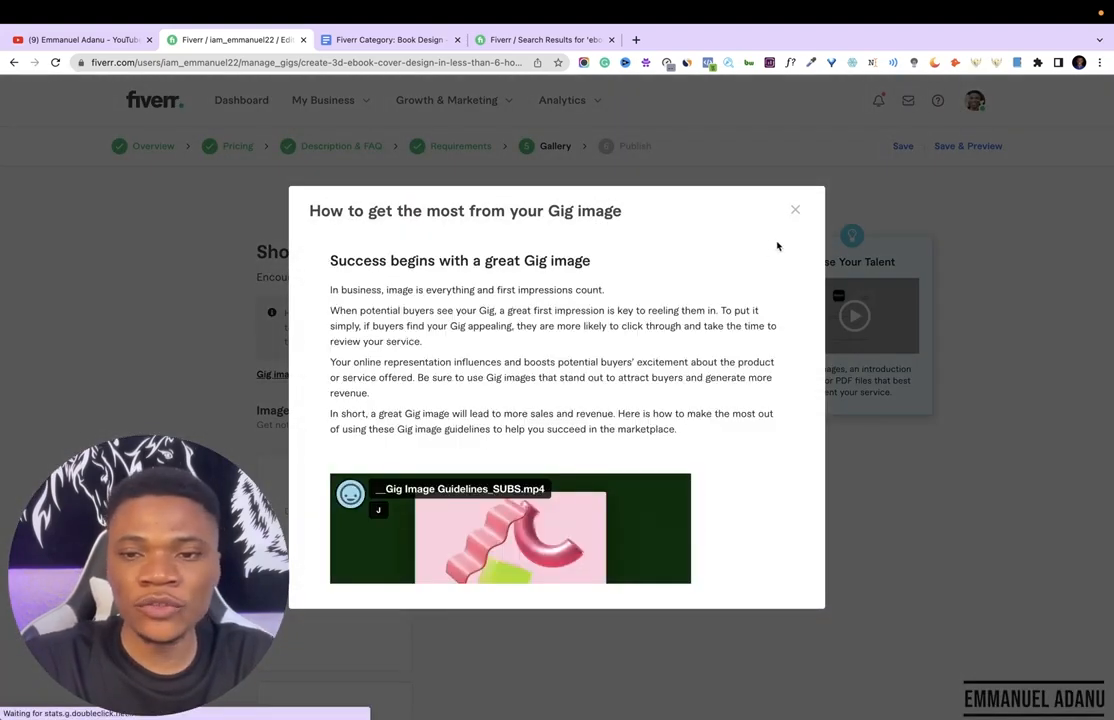
pyautogui.click(795, 210)
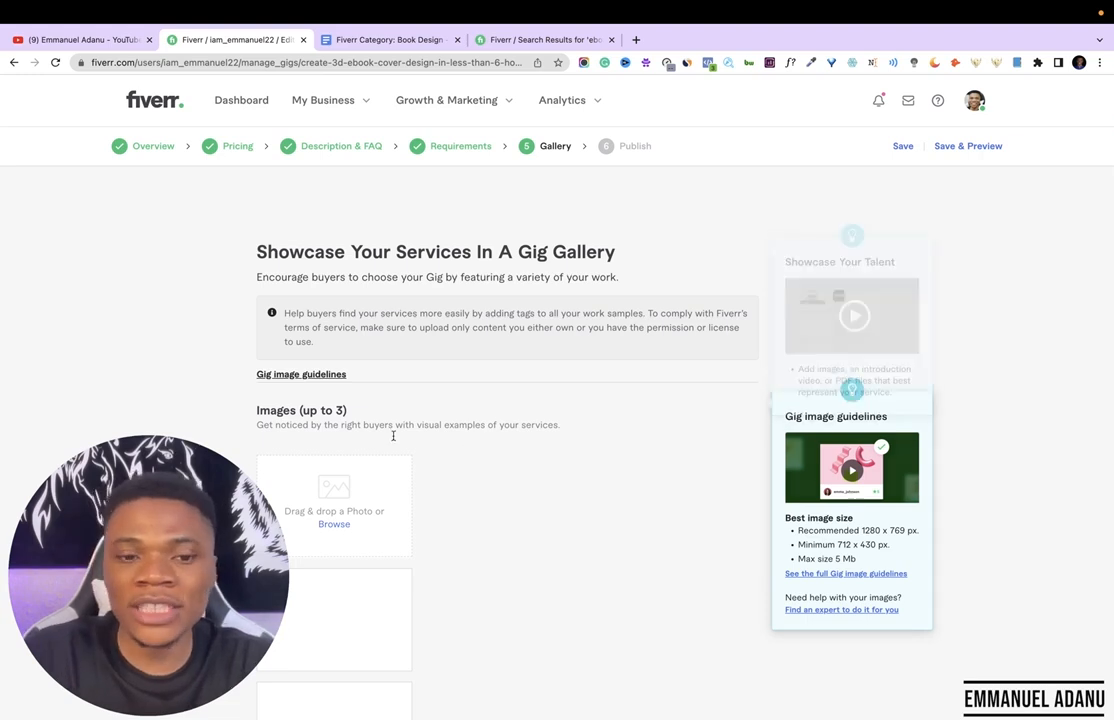
pyautogui.scroll(-5, 519, 494)
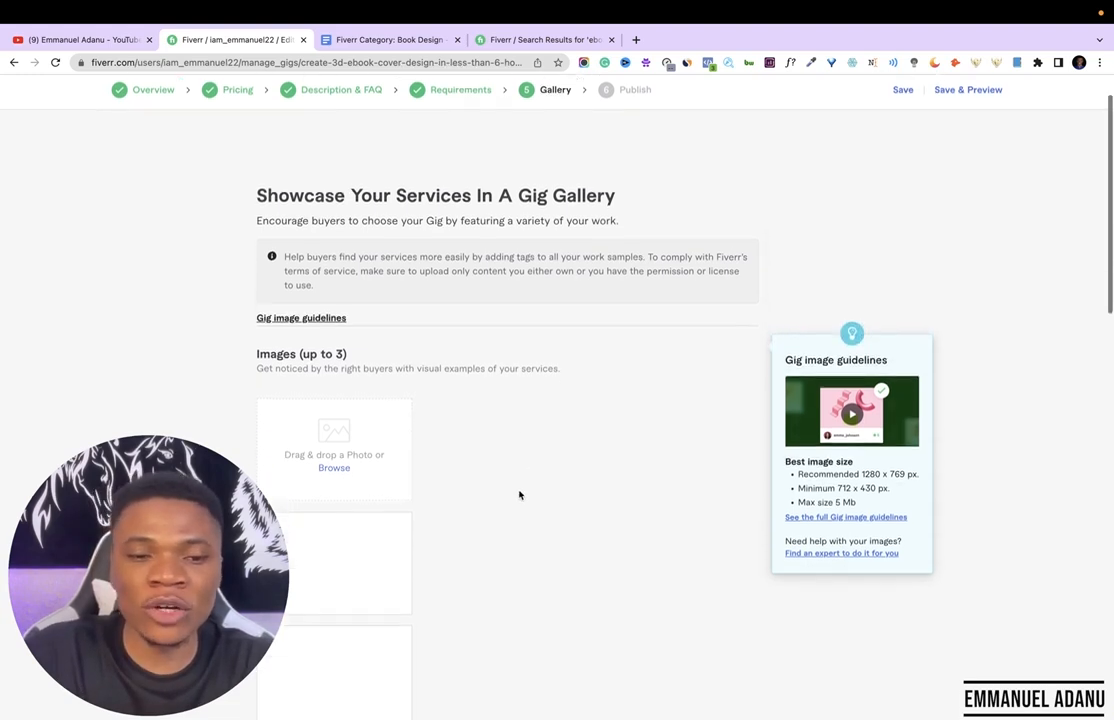
pyautogui.scroll(-5, 519, 491)
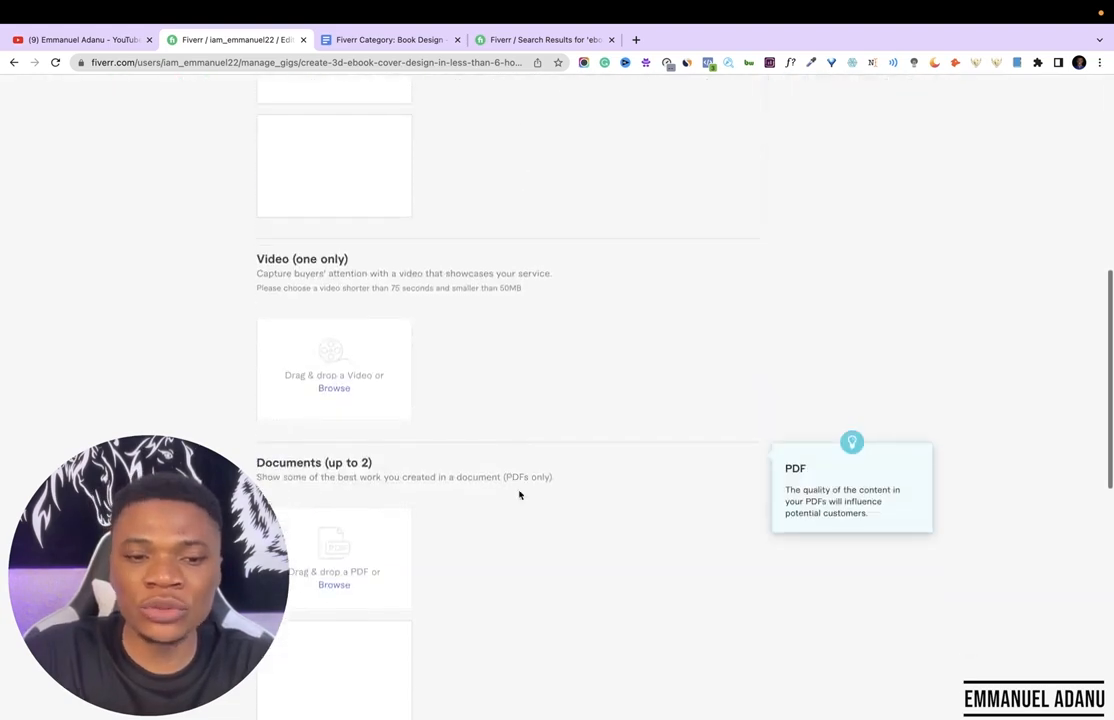
pyautogui.scroll(8, 480, 480)
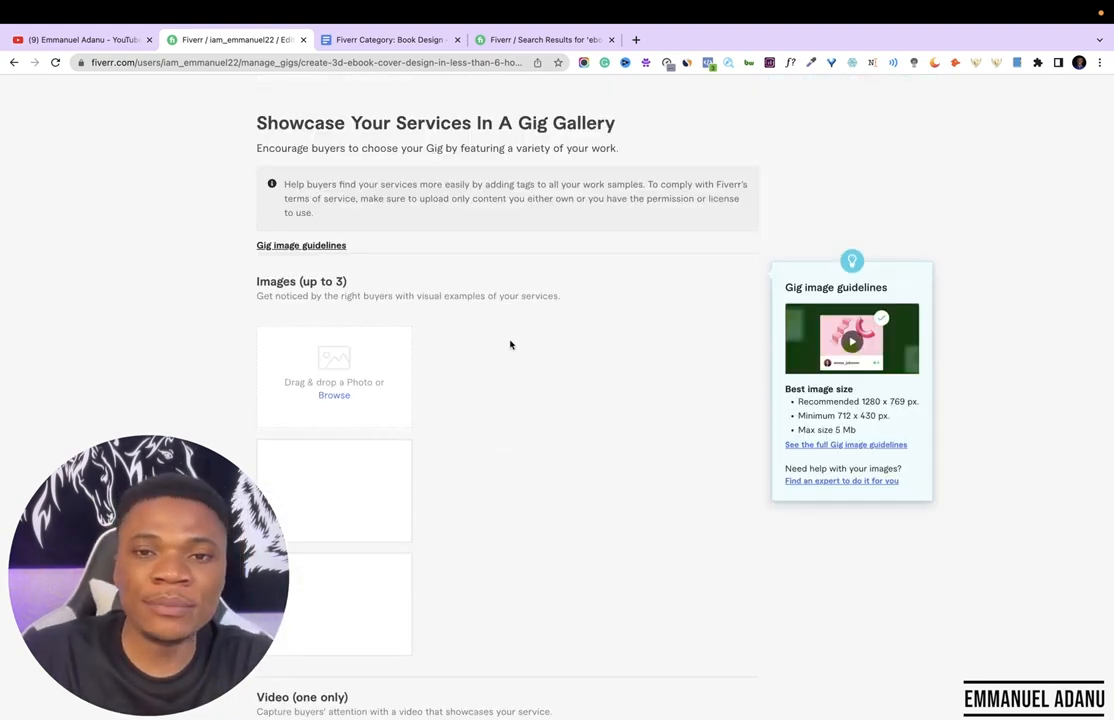
pyautogui.scroll(-5, 538, 361)
pyautogui.scroll(-3, 538, 361)
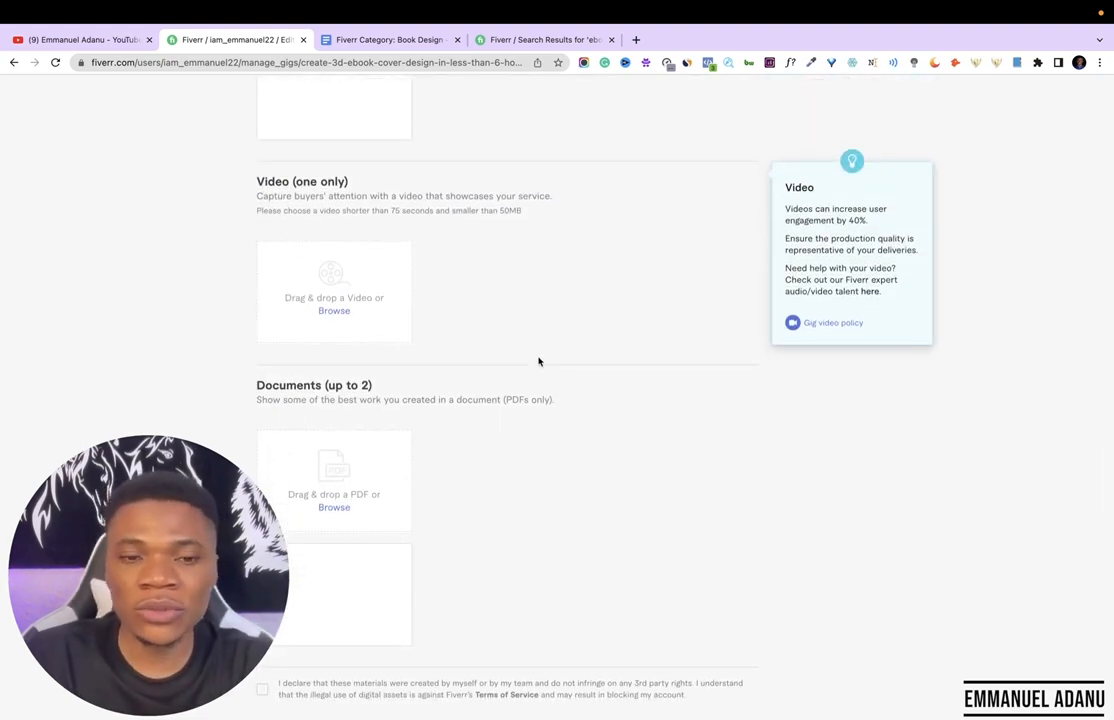
pyautogui.scroll(1, 538, 361)
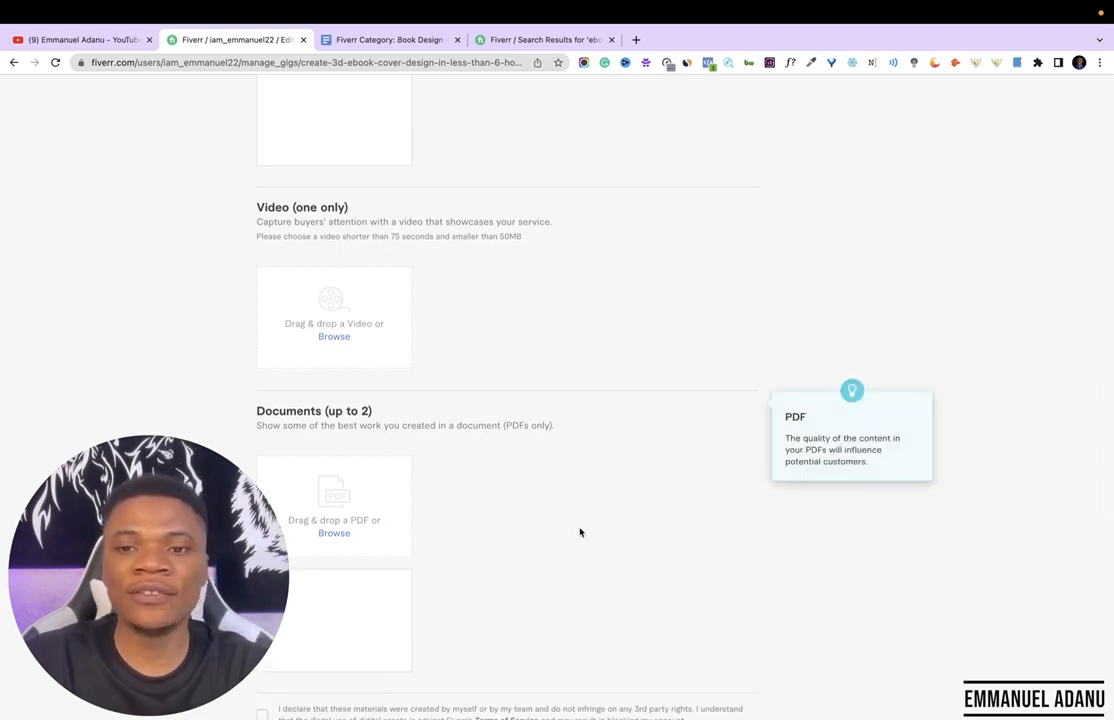
pyautogui.scroll(4, 579, 532)
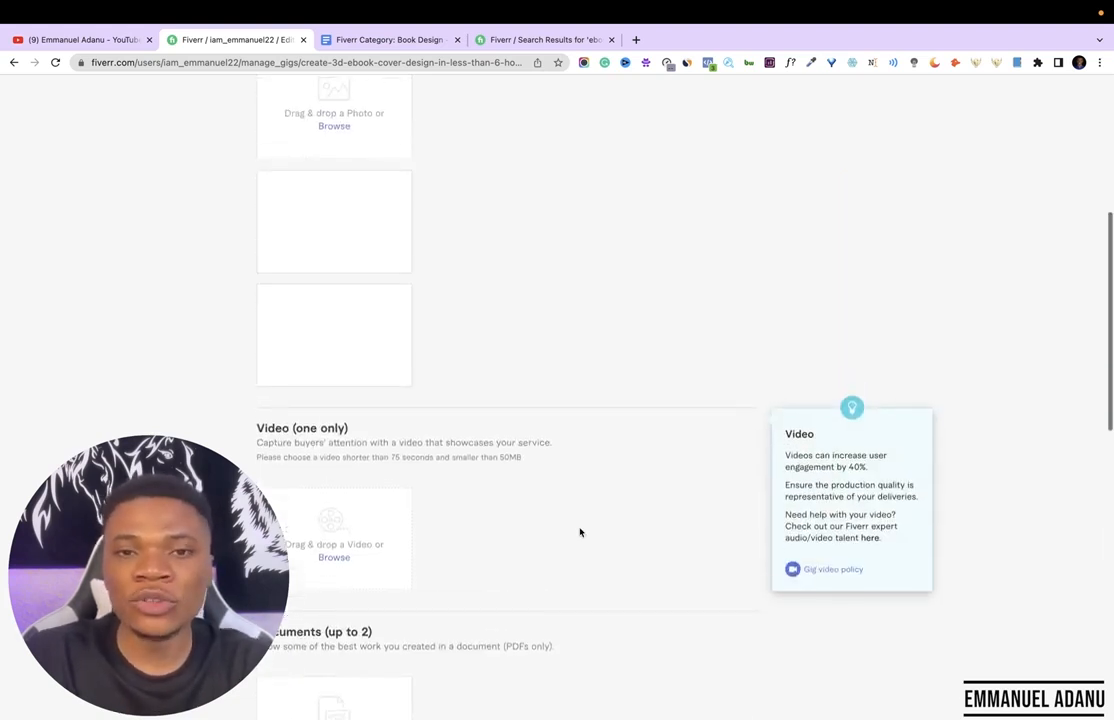
pyautogui.scroll(1, 579, 532)
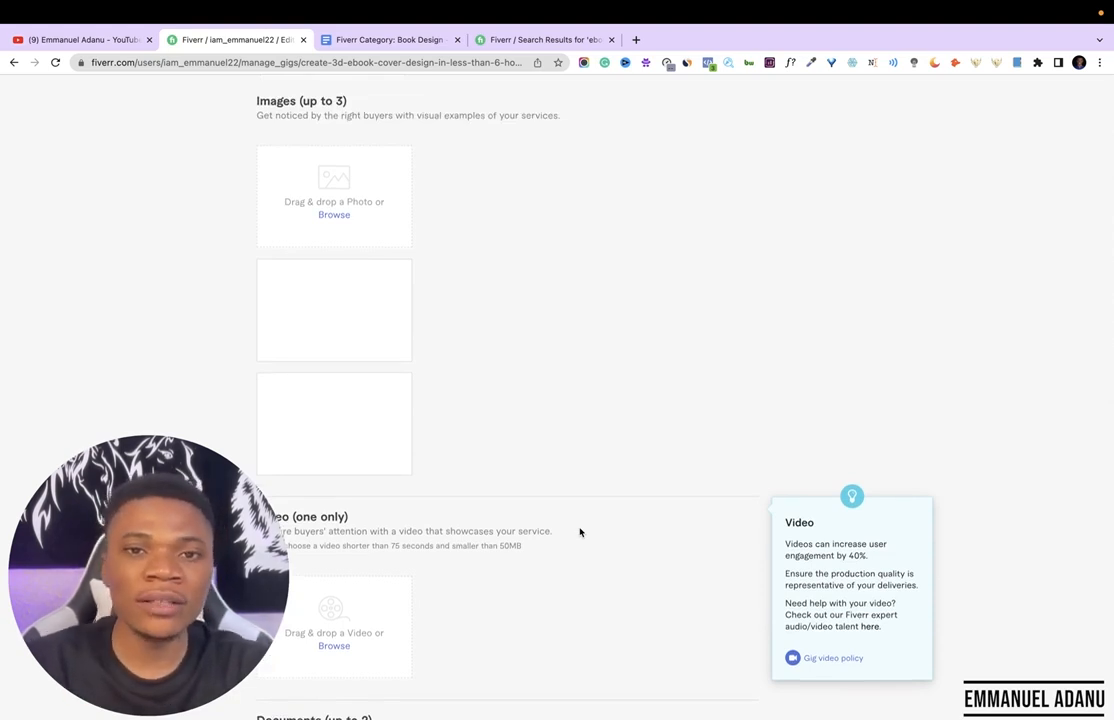
pyautogui.moveTo(492, 330)
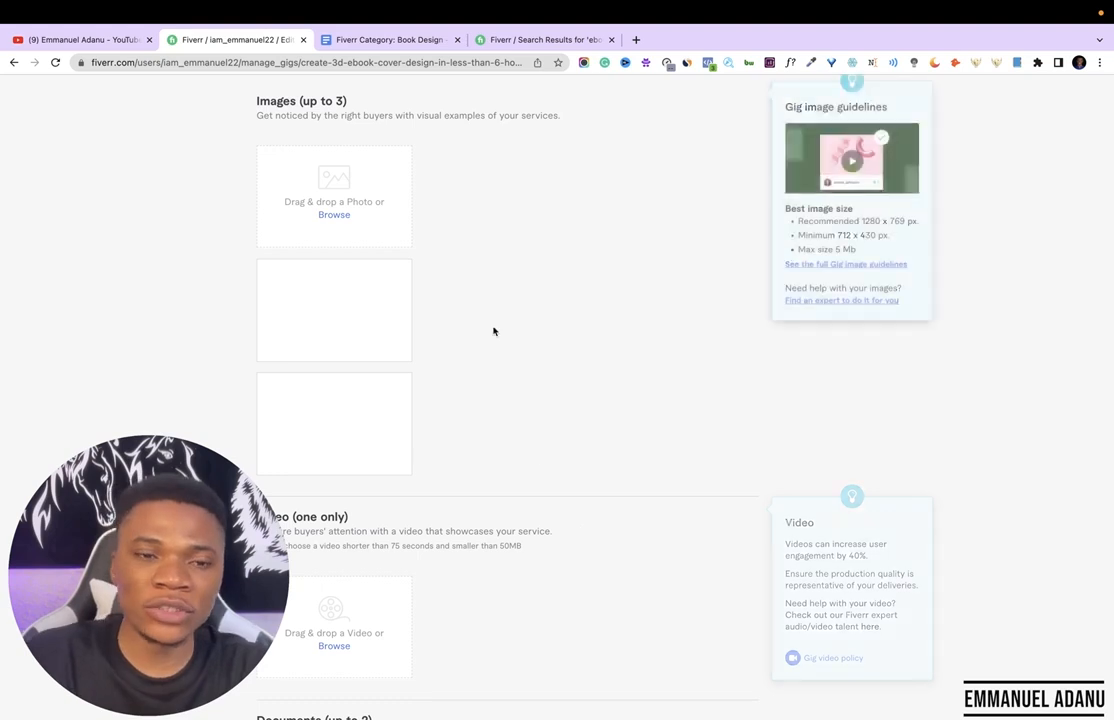
# Step: Upload 1.png as the primary gallery image
pyautogui.click(335, 215)
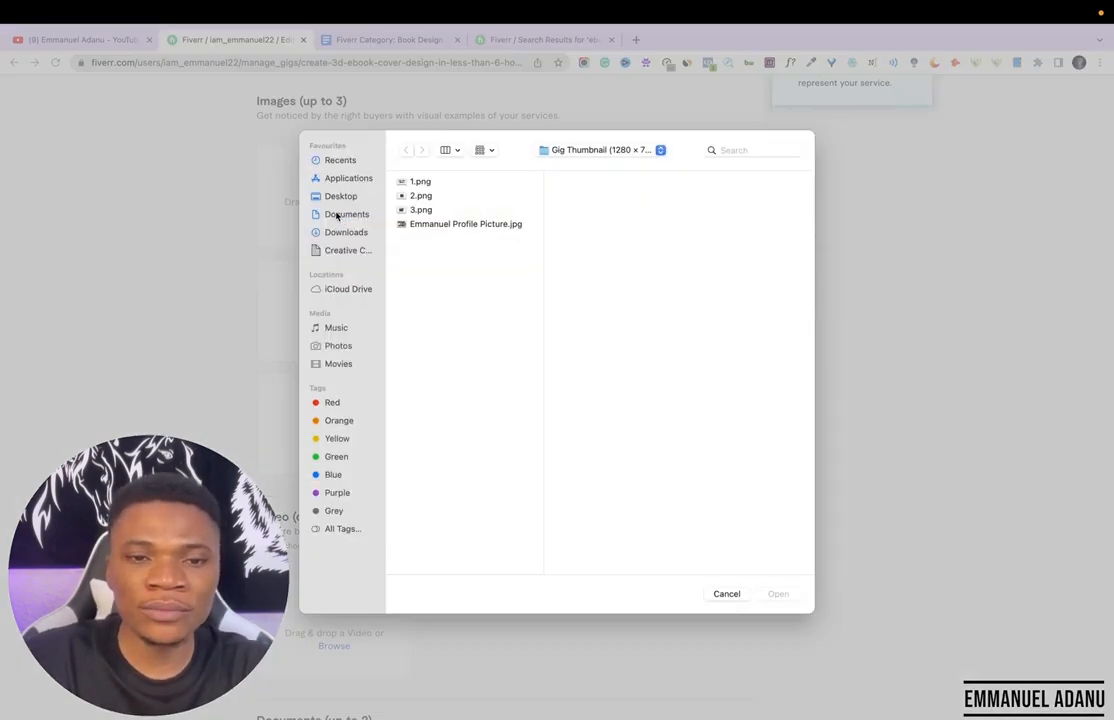
pyautogui.click(421, 182)
pyautogui.click(421, 196)
pyautogui.click(421, 210)
pyautogui.click(420, 181)
pyautogui.click(767, 591)
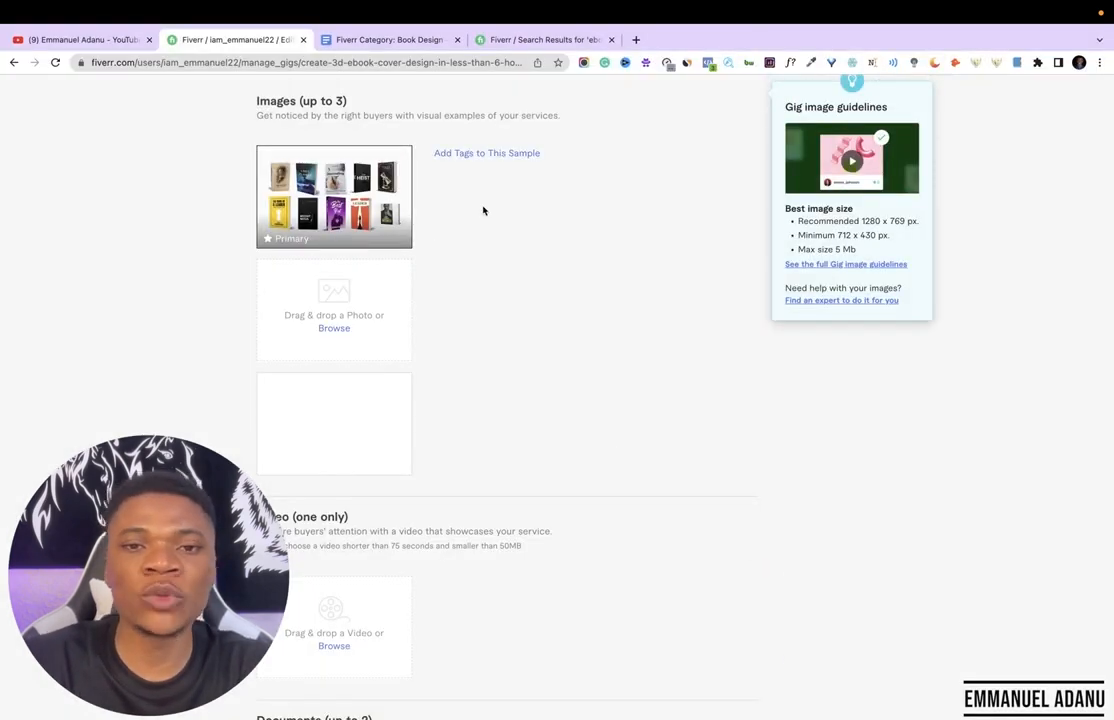
# Step: Upload 2.png and the purple book mockup into the second and third image slots
pyautogui.click(545, 39)
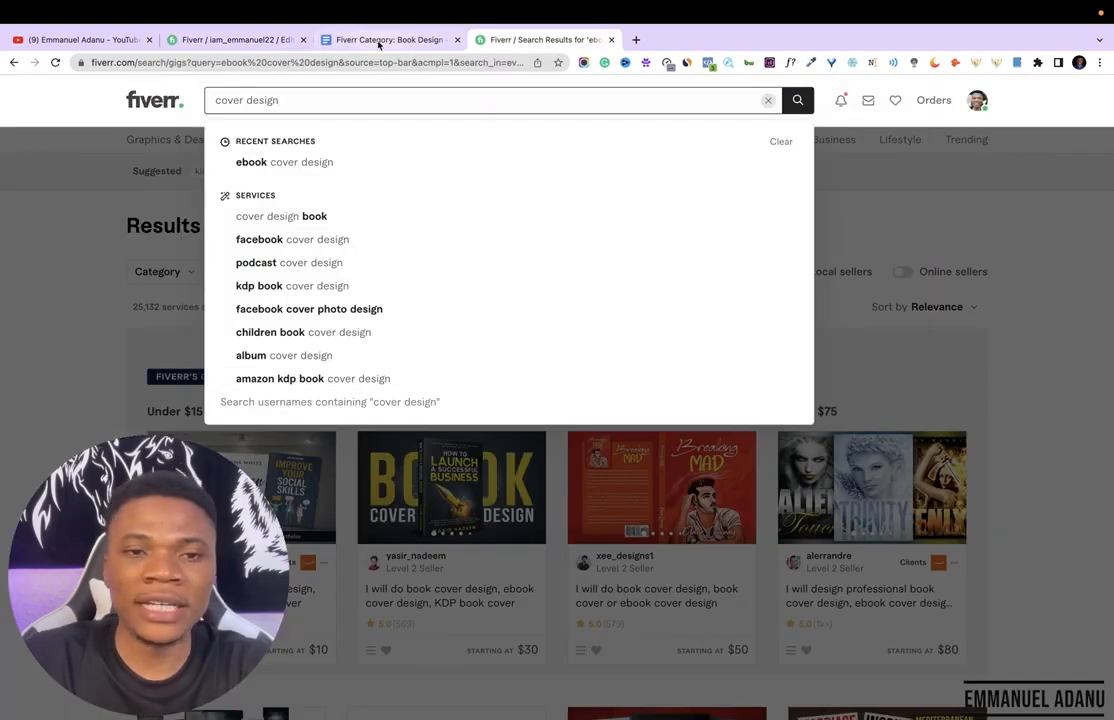
pyautogui.click(250, 39)
pyautogui.click(338, 332)
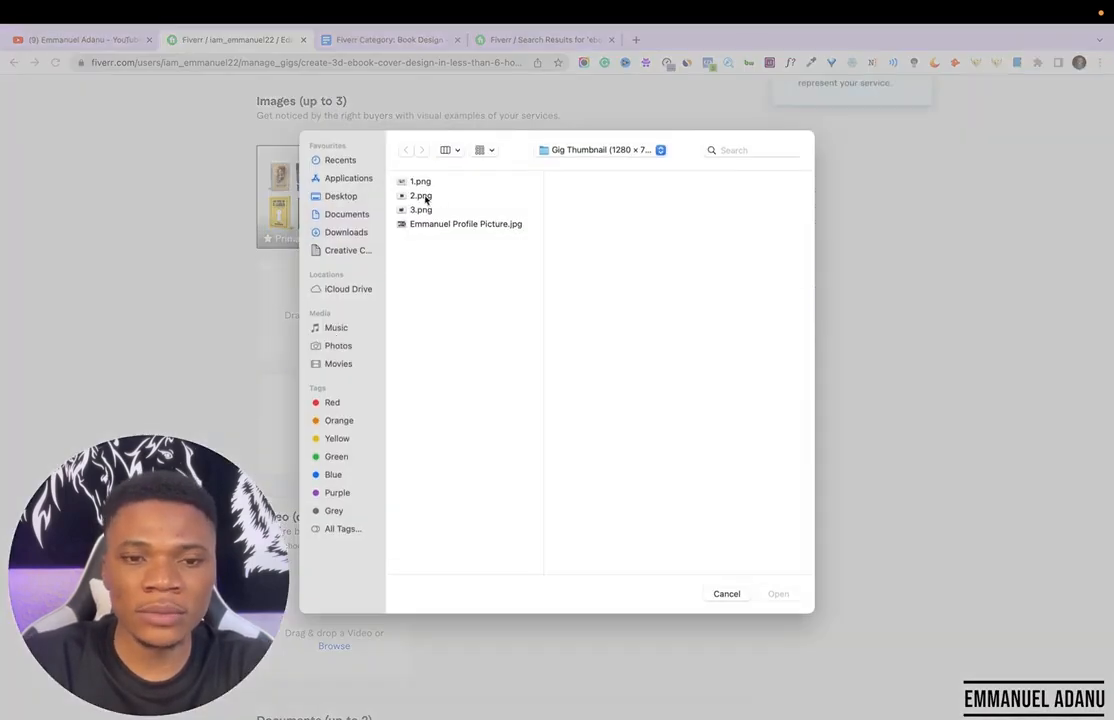
pyautogui.doubleClick(421, 196)
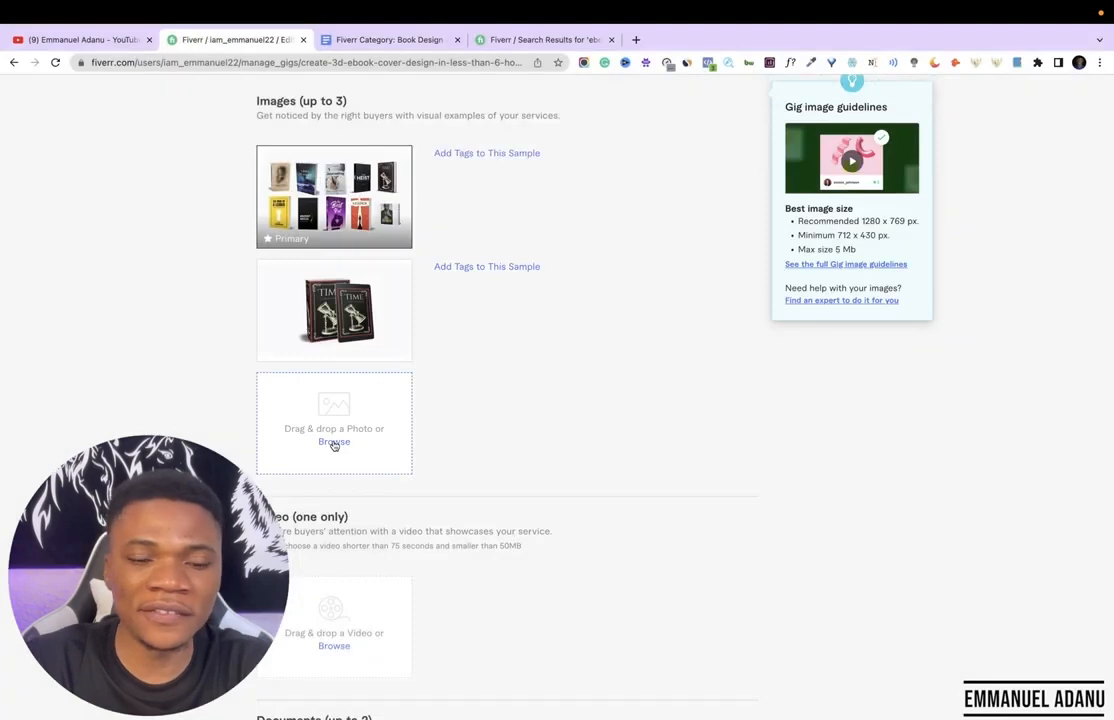
pyautogui.click(334, 444)
pyautogui.doubleClick(421, 209)
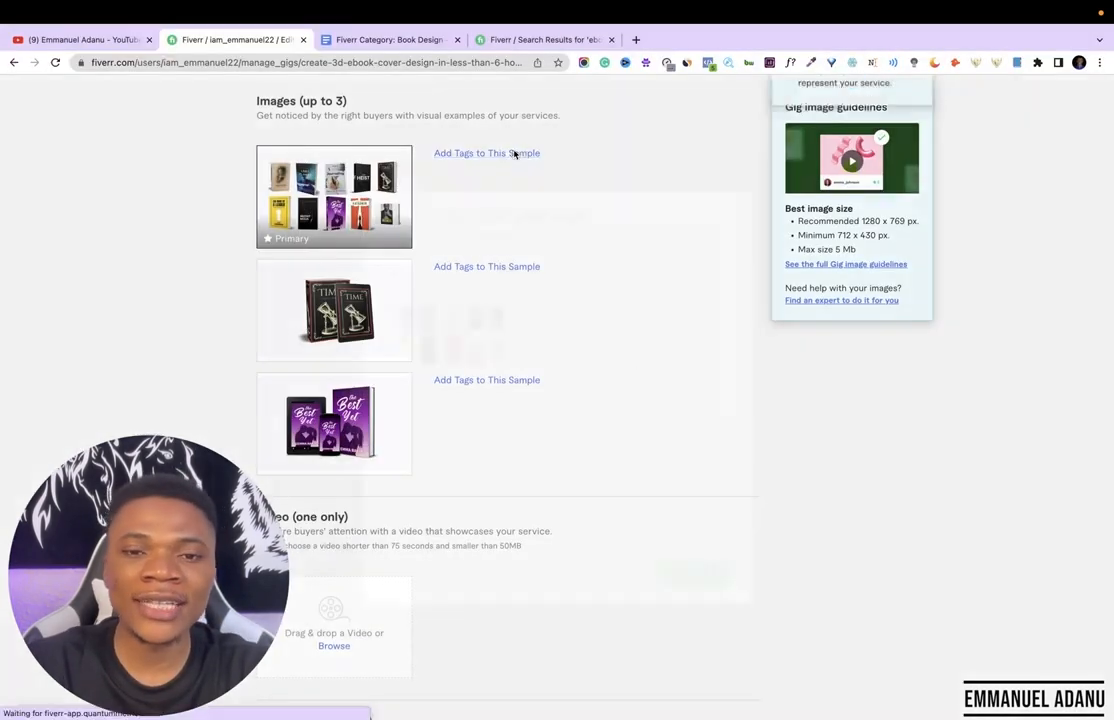
pyautogui.click(514, 154)
# Step: Dismiss the tagging window and attempt Save & Continue on the Gallery page
pyautogui.click(618, 582)
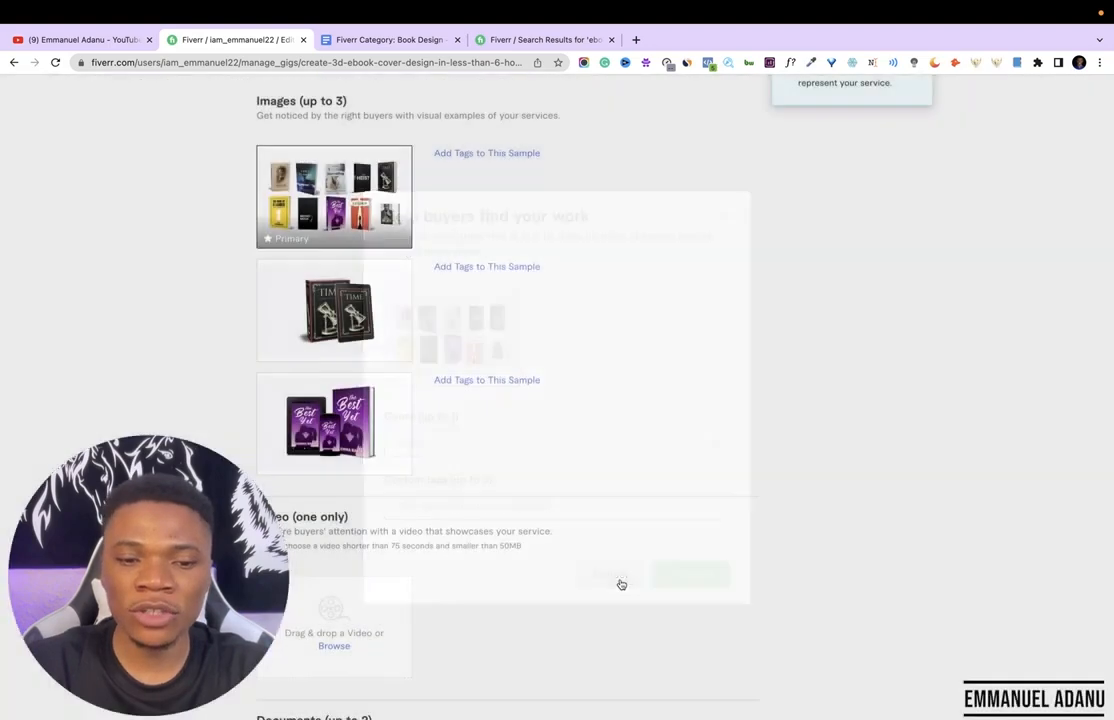
pyautogui.scroll(-5, 732, 418)
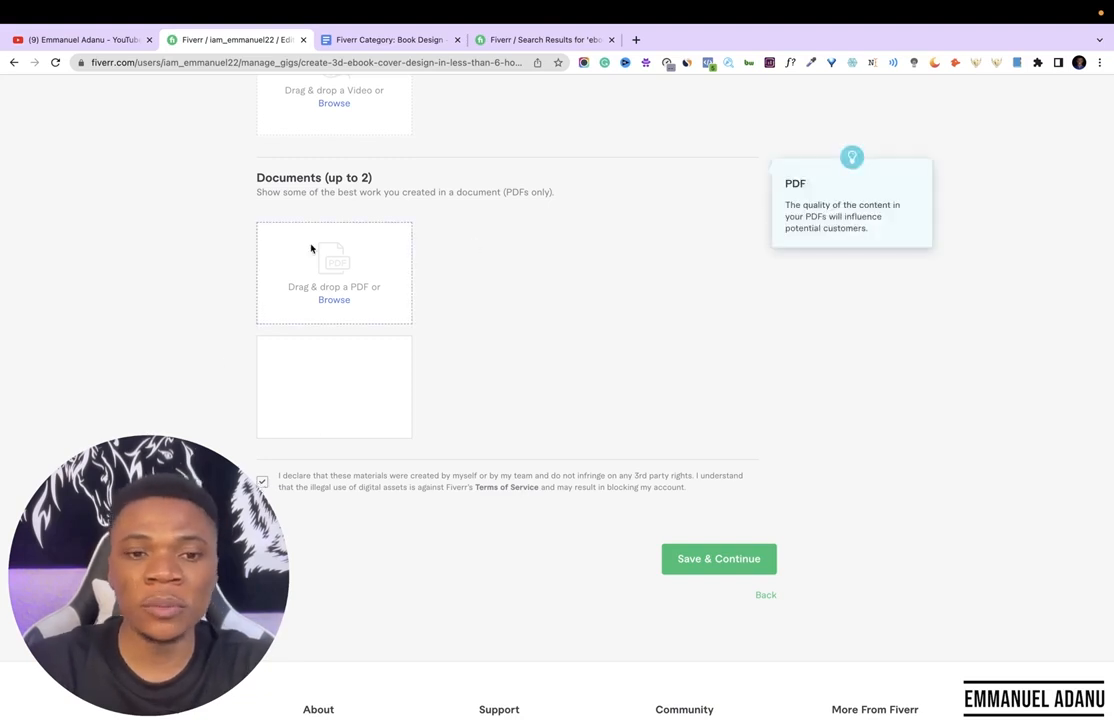
pyautogui.scroll(10, 612, 413)
pyautogui.scroll(-5, 612, 413)
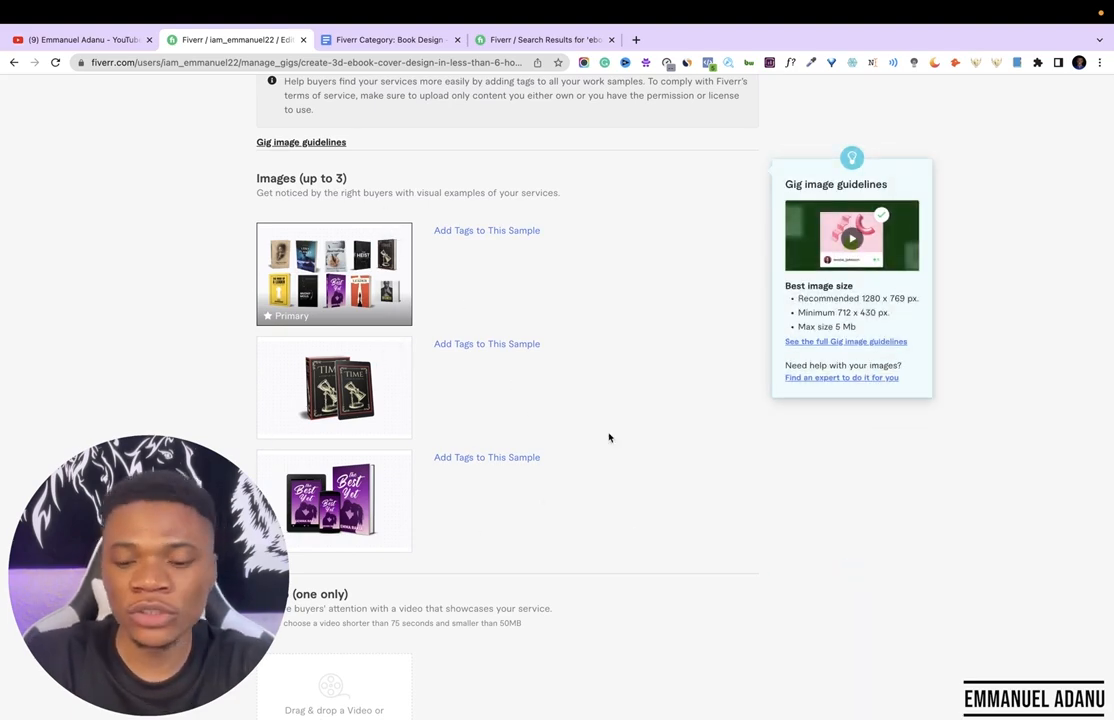
pyautogui.scroll(-15, 609, 438)
pyautogui.scroll(15, 609, 438)
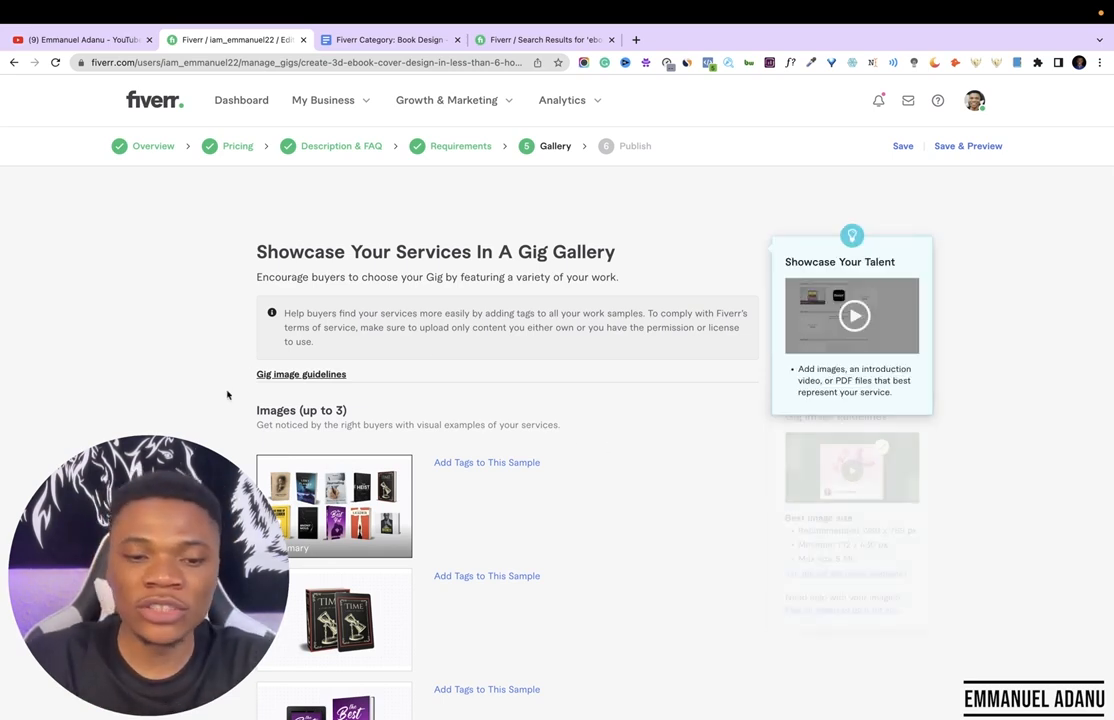
pyautogui.scroll(-15, 667, 448)
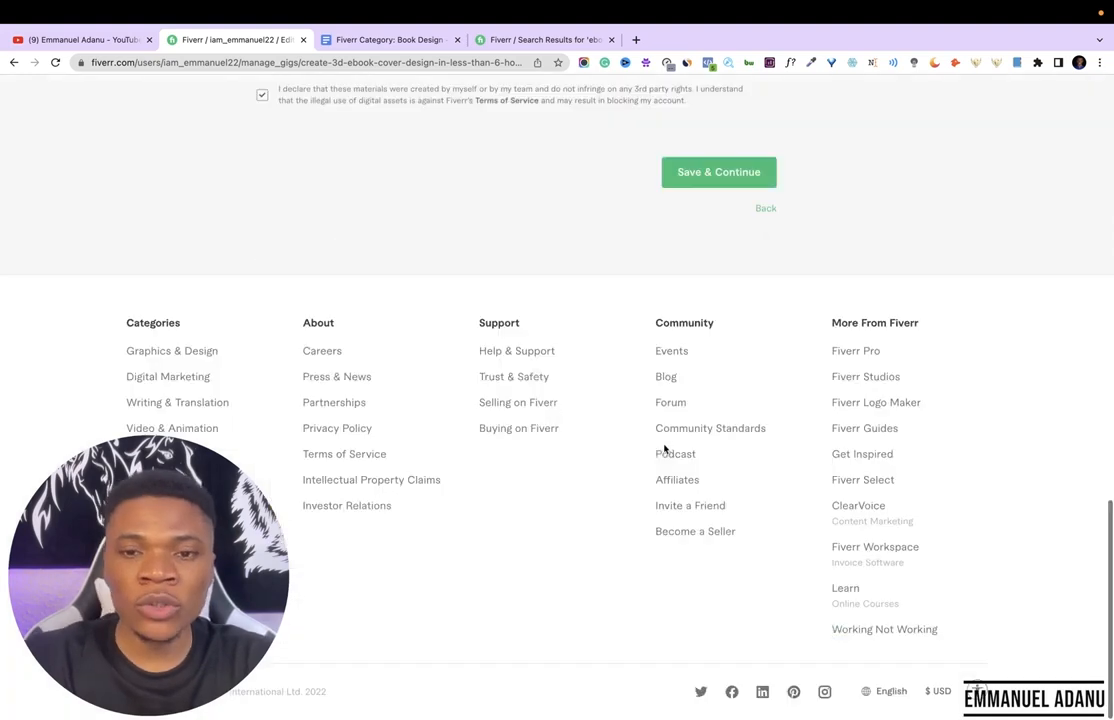
pyautogui.click(742, 166)
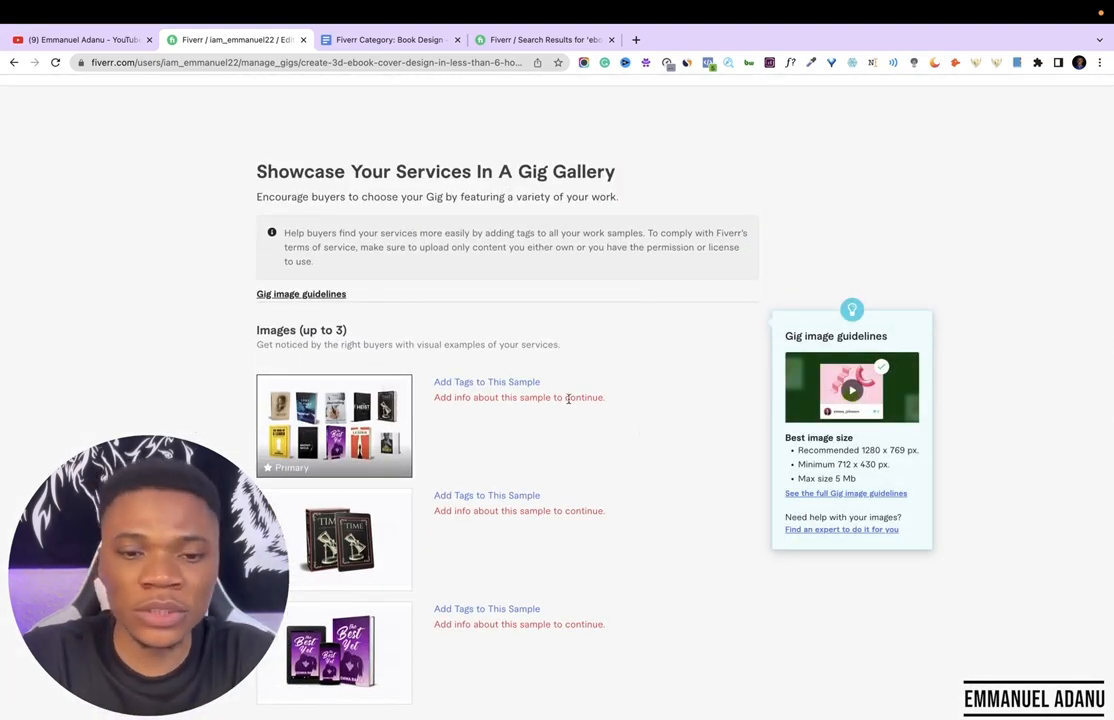
# Step: Tag the book collection sample with genre Business and custom tag '3d book covers'
pyautogui.click(508, 382)
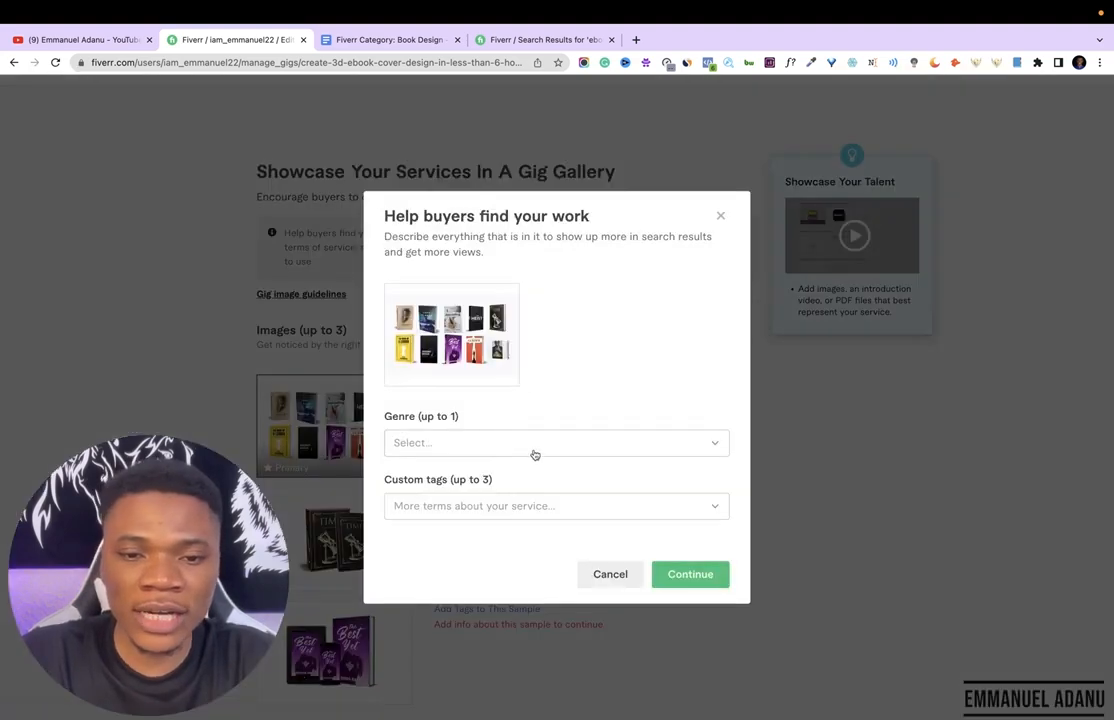
pyautogui.click(521, 446)
pyautogui.click(510, 532)
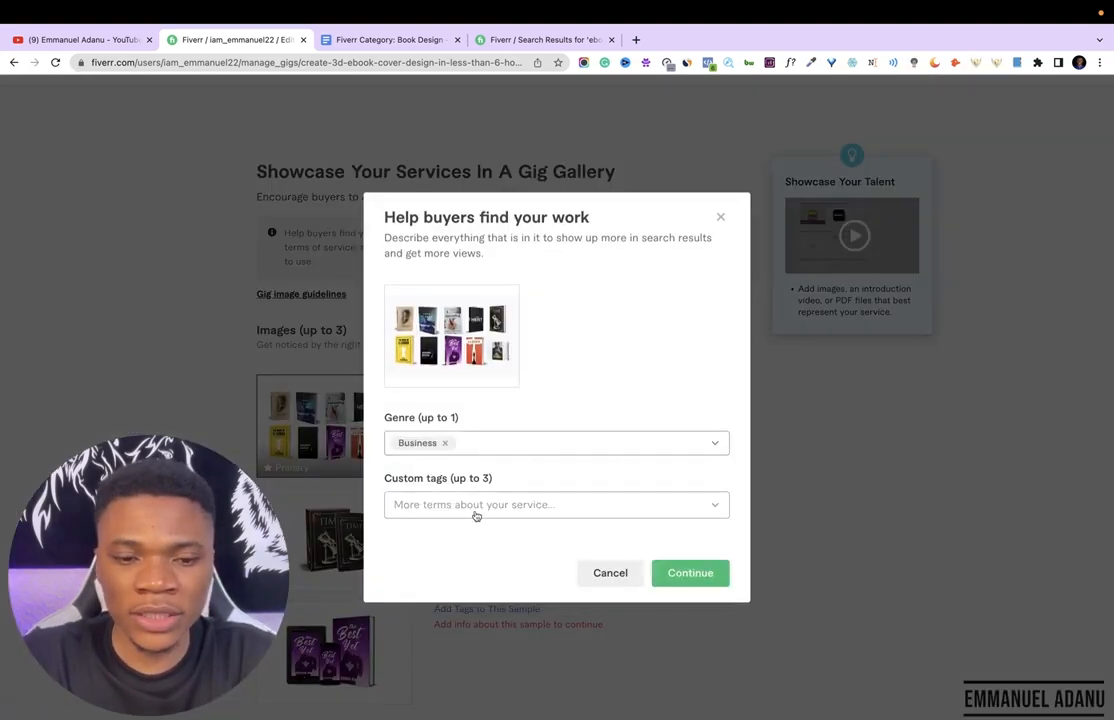
pyautogui.click(475, 505)
pyautogui.write('3d')
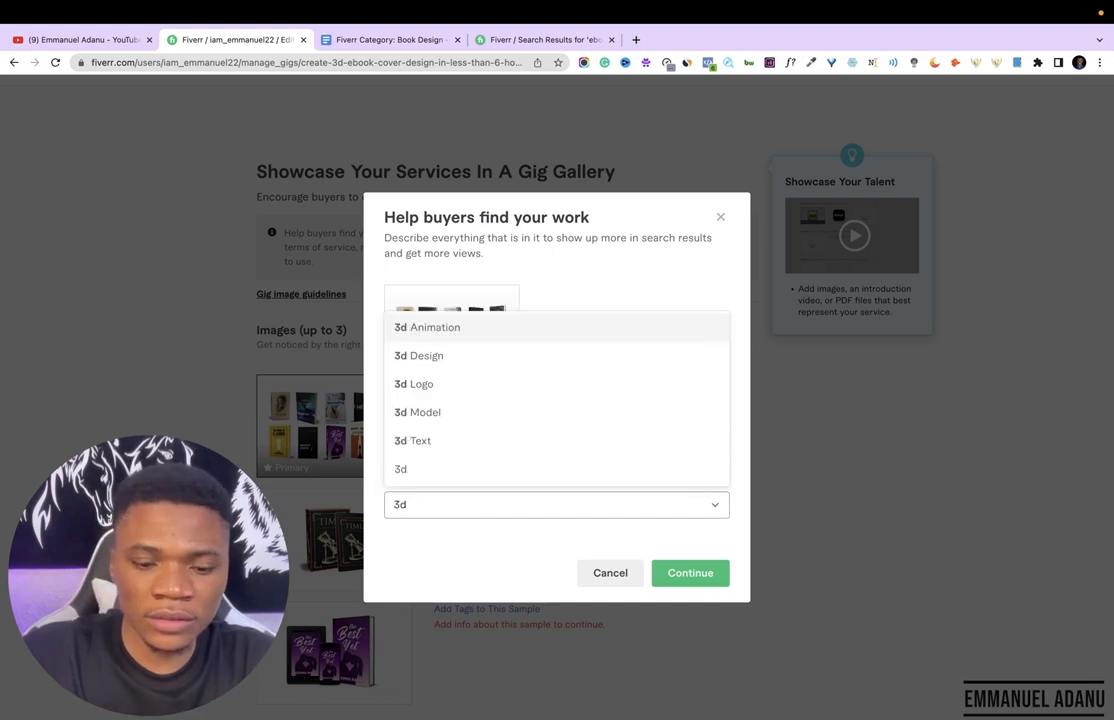
pyautogui.write(' book covers')
pyautogui.press('Return')
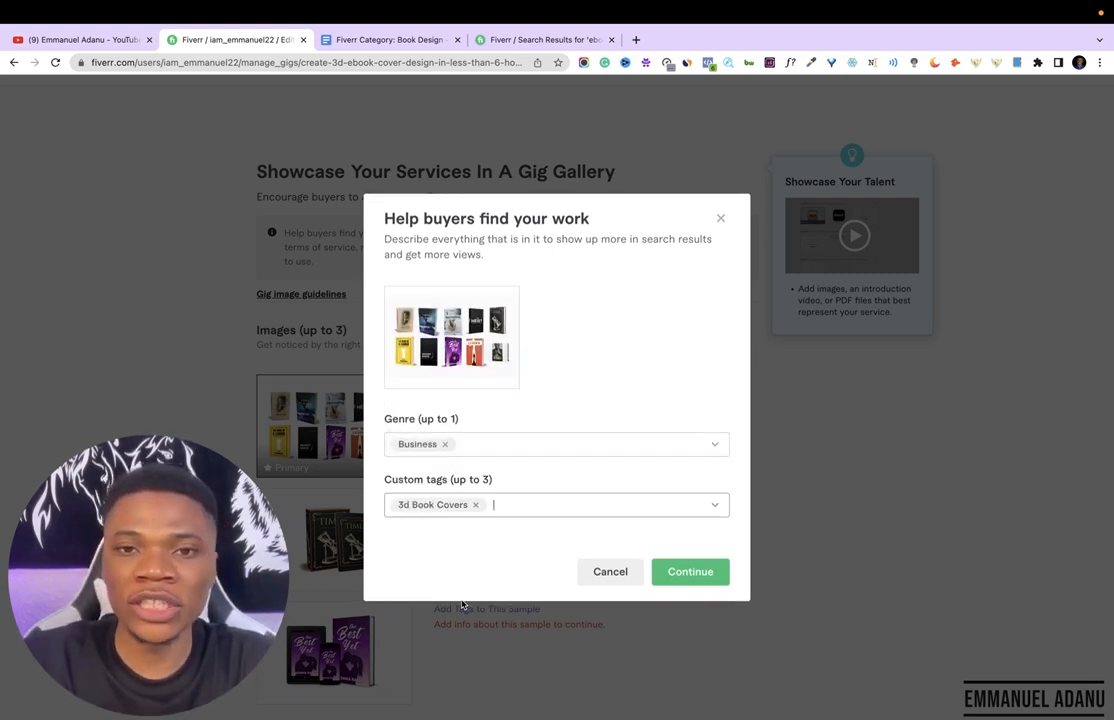
pyautogui.click(674, 571)
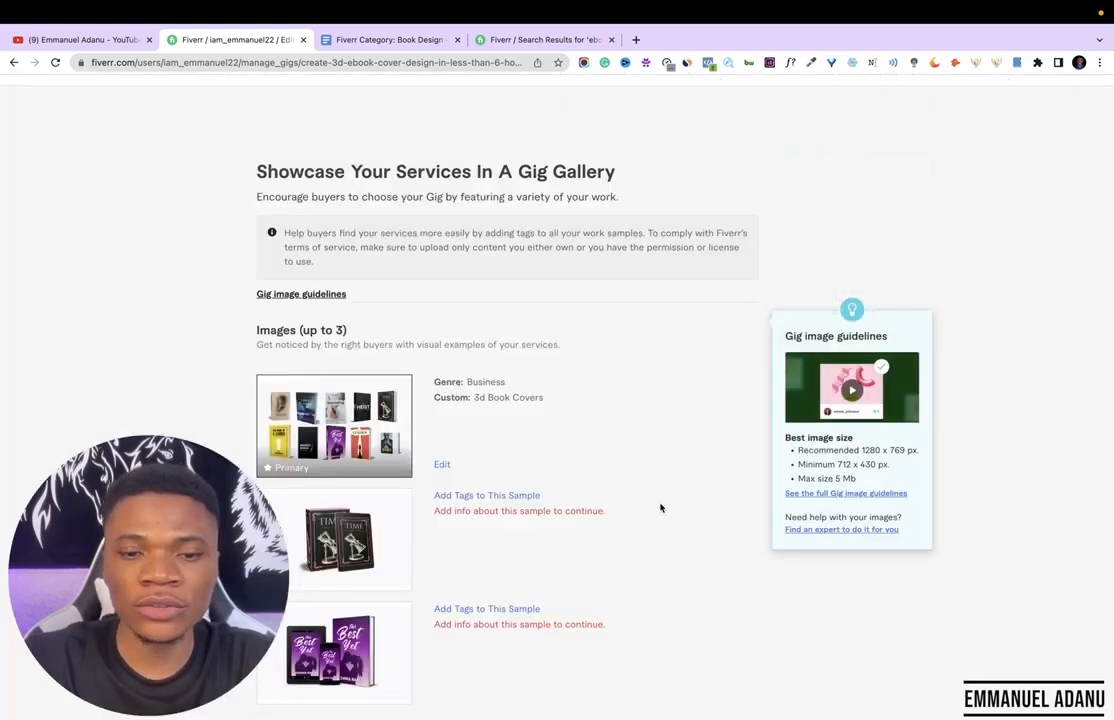
# Step: Tag the TIME books sample with genre How-to and custom tag '3d Model'
pyautogui.click(514, 497)
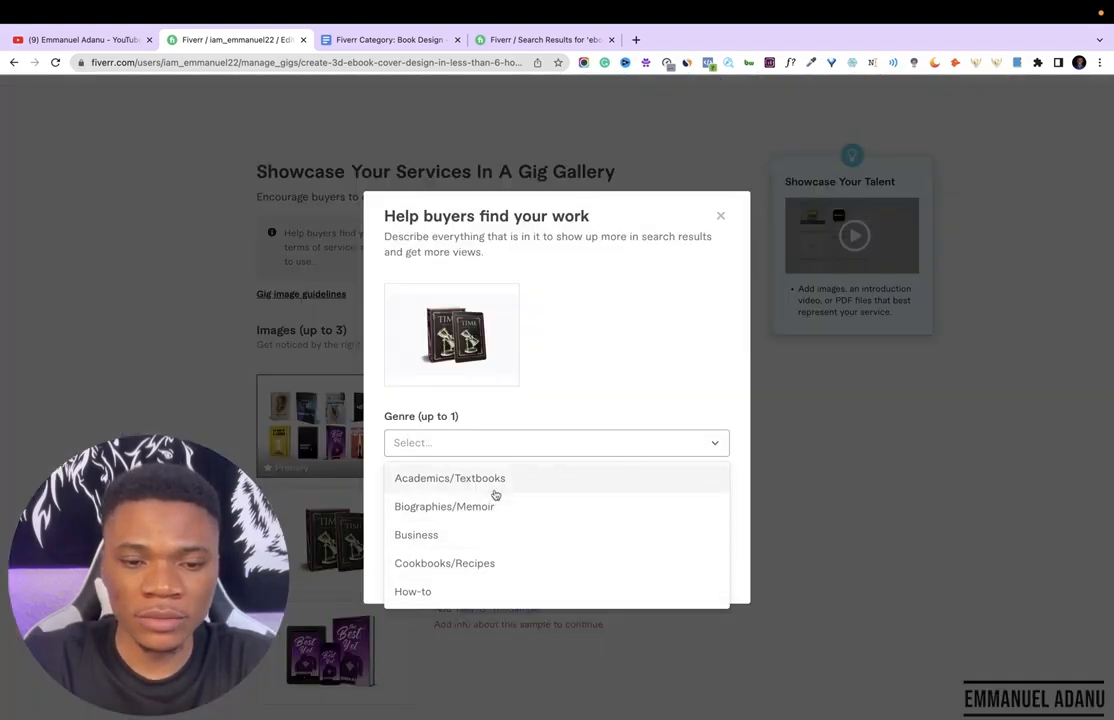
pyautogui.click(443, 594)
pyautogui.click(493, 511)
pyautogui.write('3d')
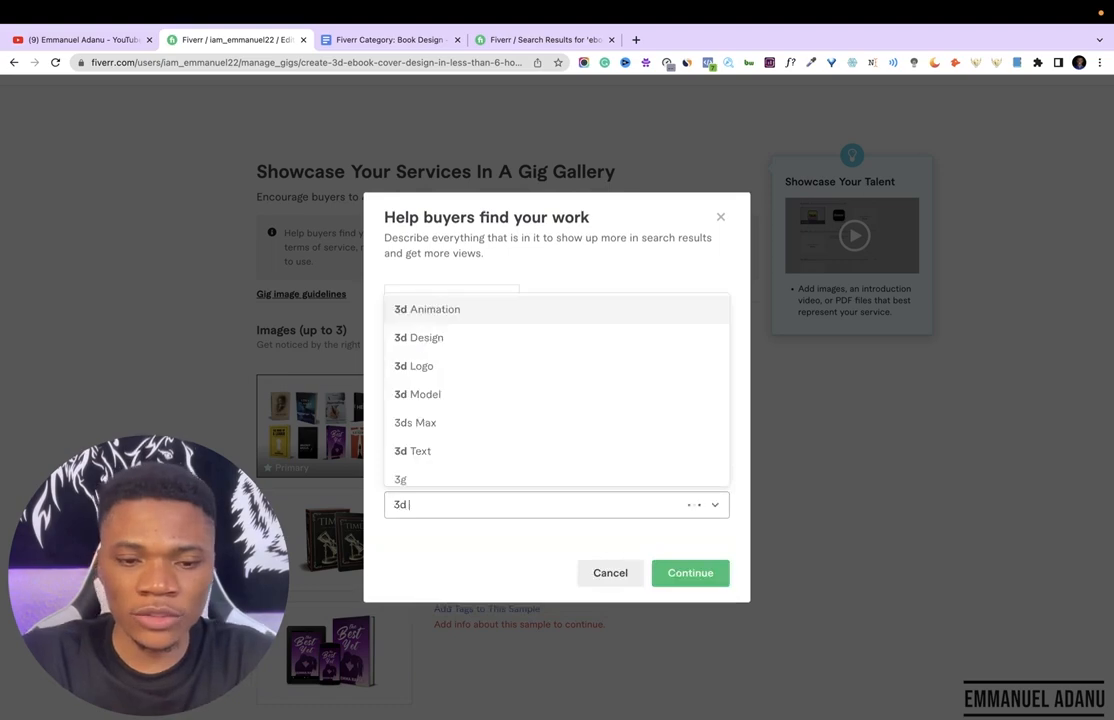
pyautogui.click(450, 413)
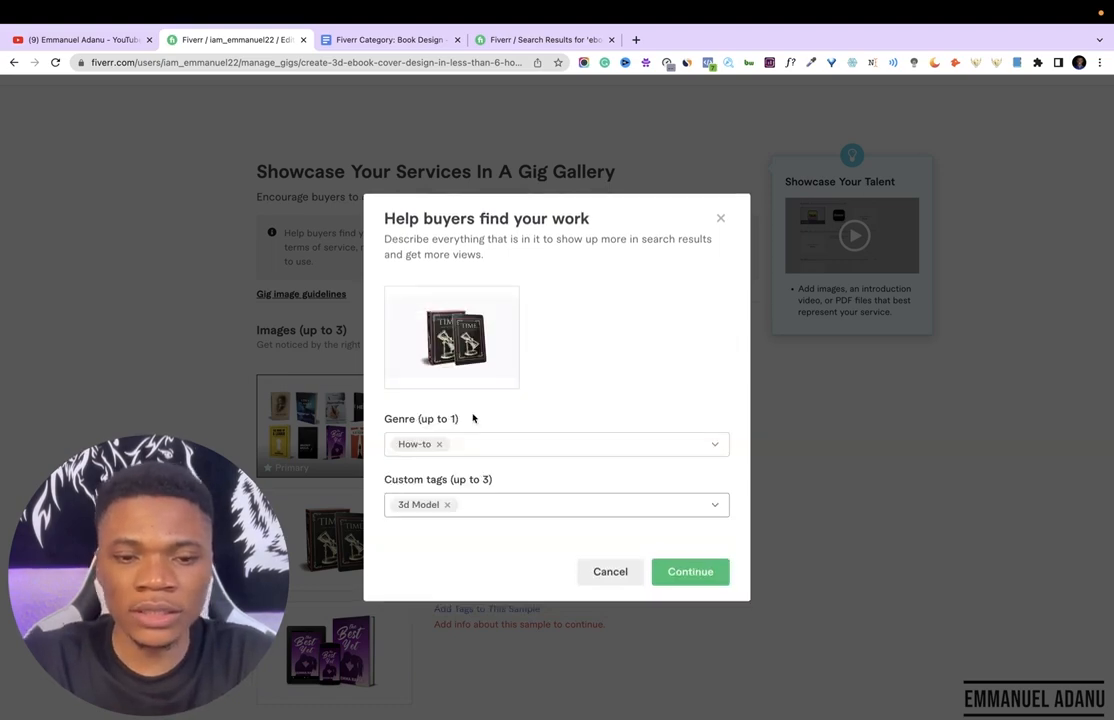
pyautogui.click(705, 573)
# Step: Tag the purple book sample as Cookbooks/Recipes with '3d mockup', then save the gallery
pyautogui.scroll(-3, 590, 540)
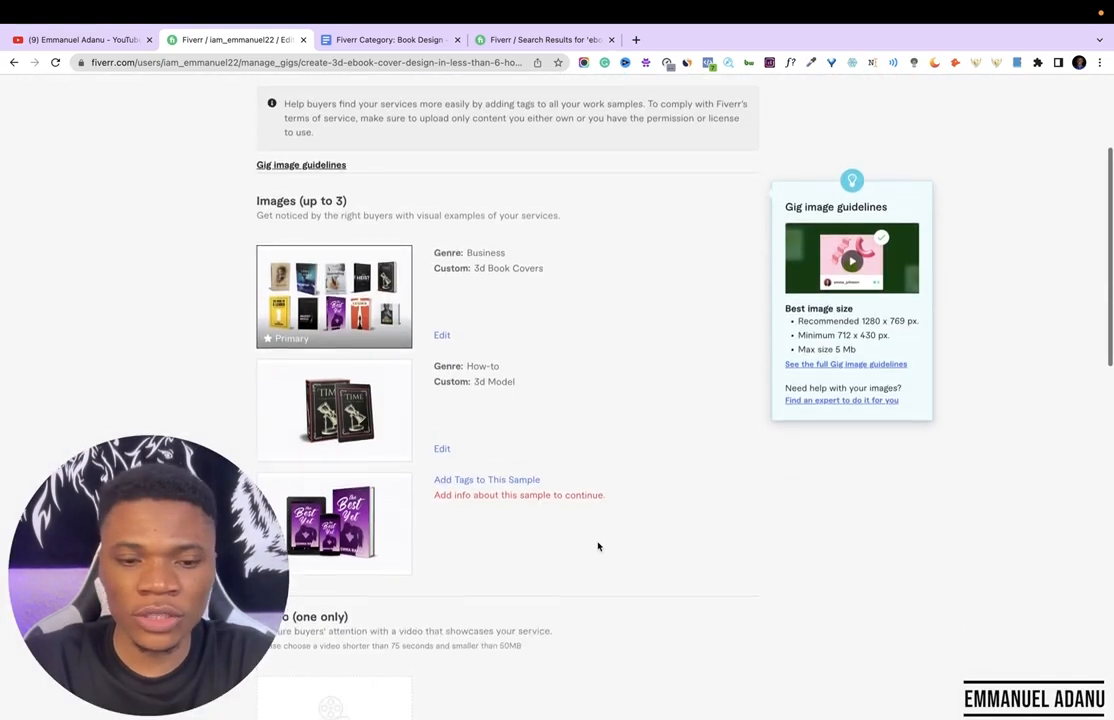
pyautogui.click(530, 480)
pyautogui.click(522, 443)
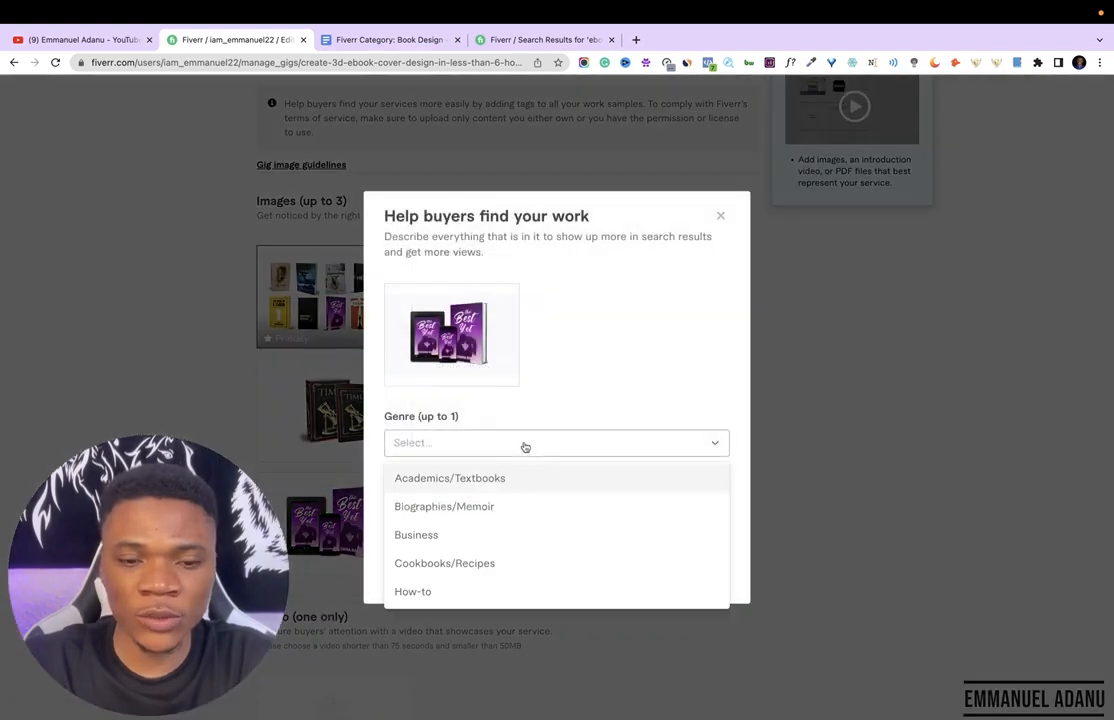
pyautogui.click(444, 563)
pyautogui.click(530, 505)
pyautogui.write('3d ')
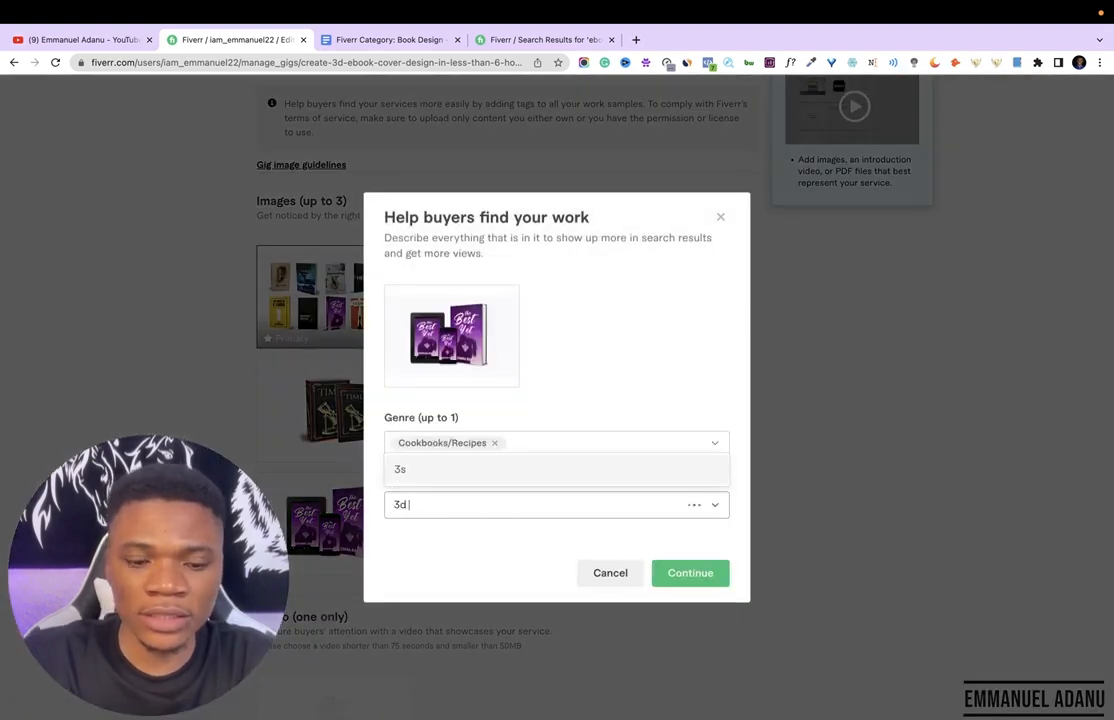
pyautogui.write('mockup')
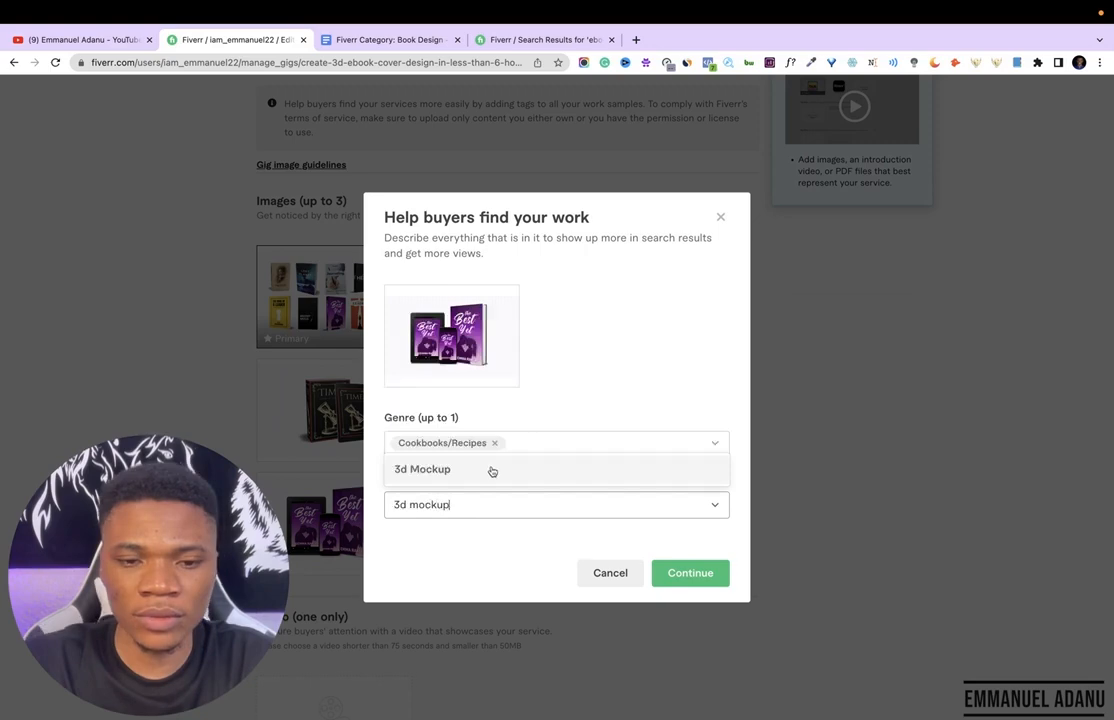
pyautogui.click(490, 467)
pyautogui.click(693, 572)
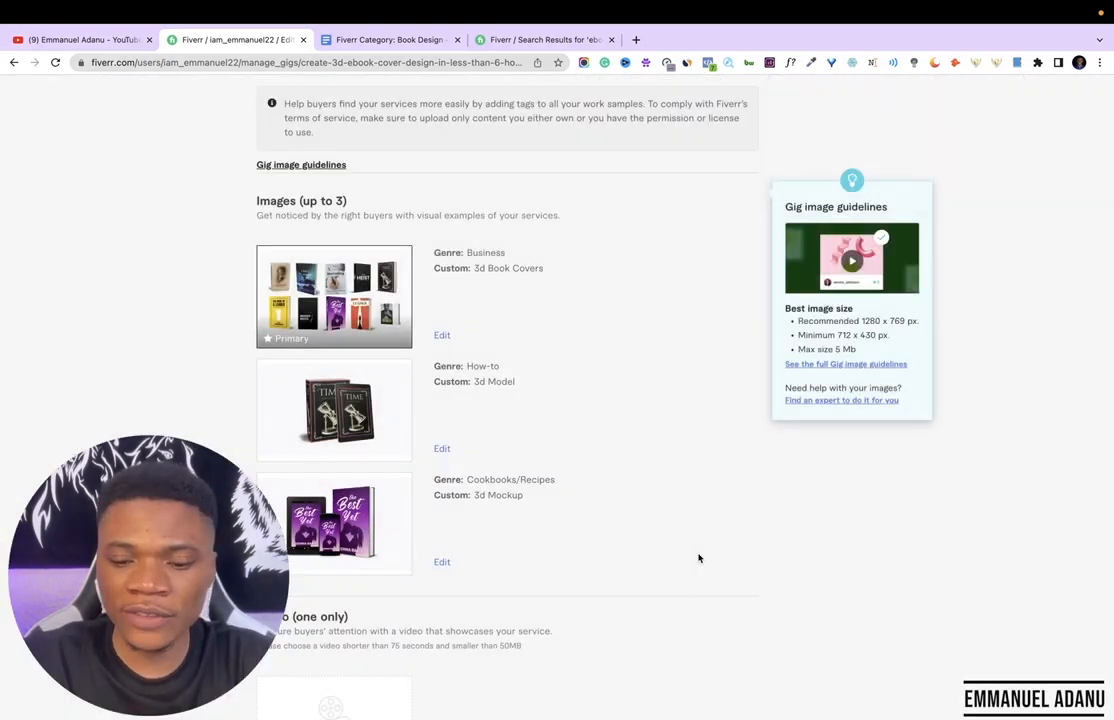
pyautogui.scroll(-15, 699, 558)
pyautogui.scroll(5, 699, 558)
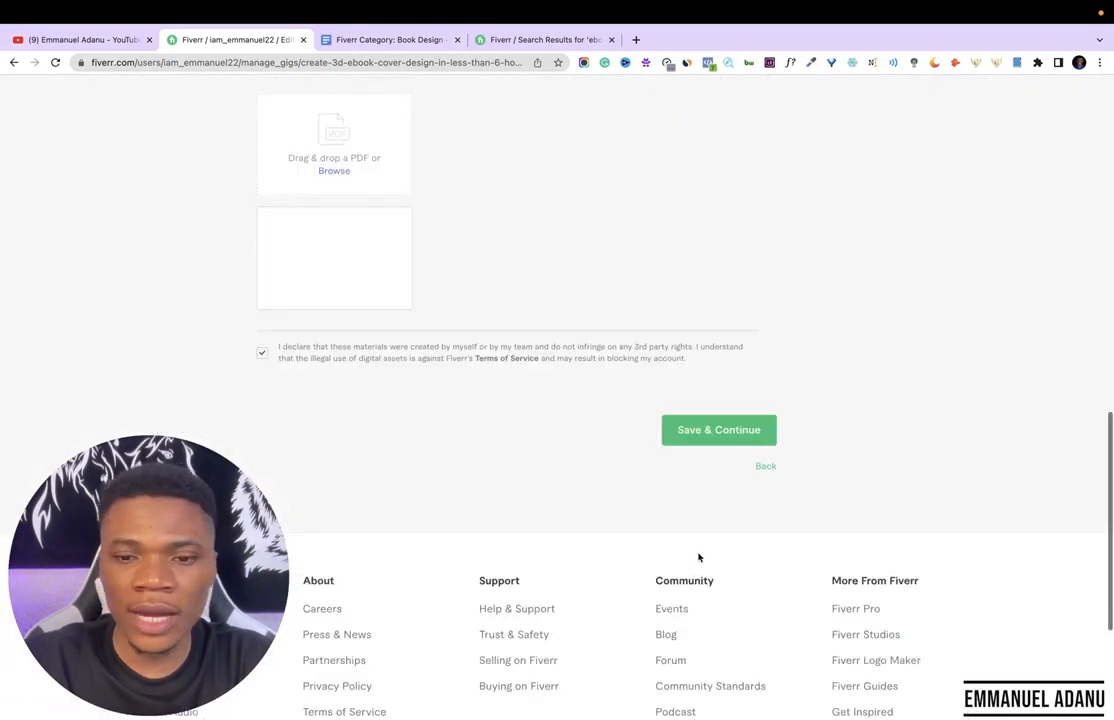
pyautogui.click(718, 430)
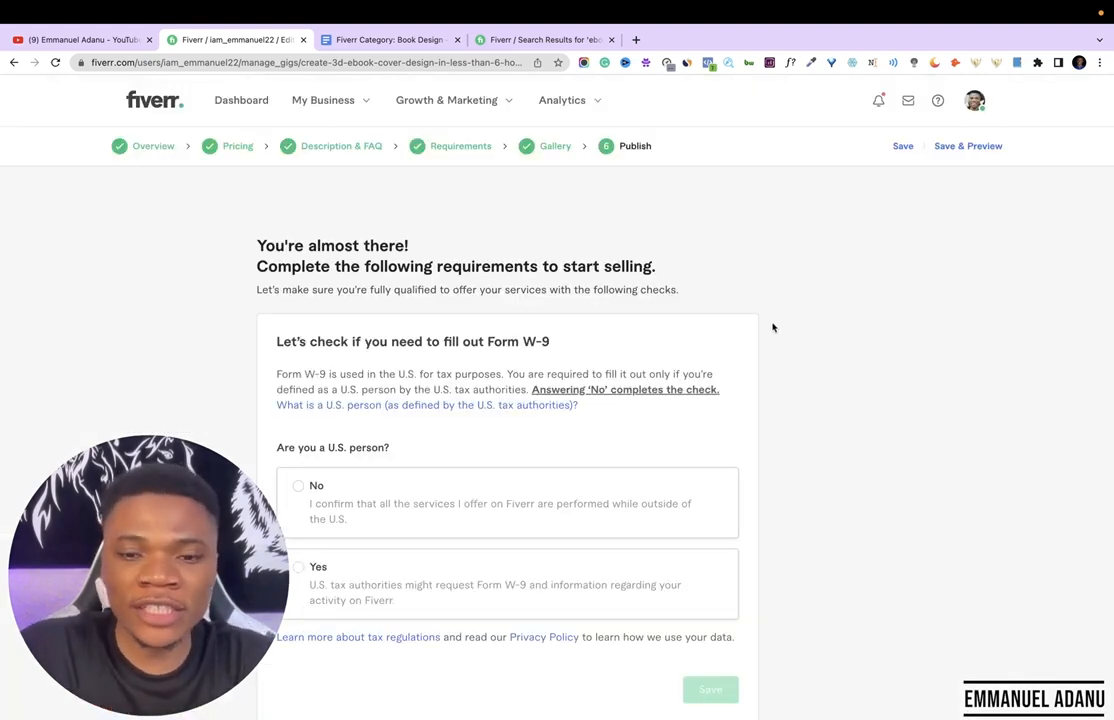
# Step: Answer No to 'Are you a U.S. person?' on Form W-9 and save it
pyautogui.scroll(-2, 771, 327)
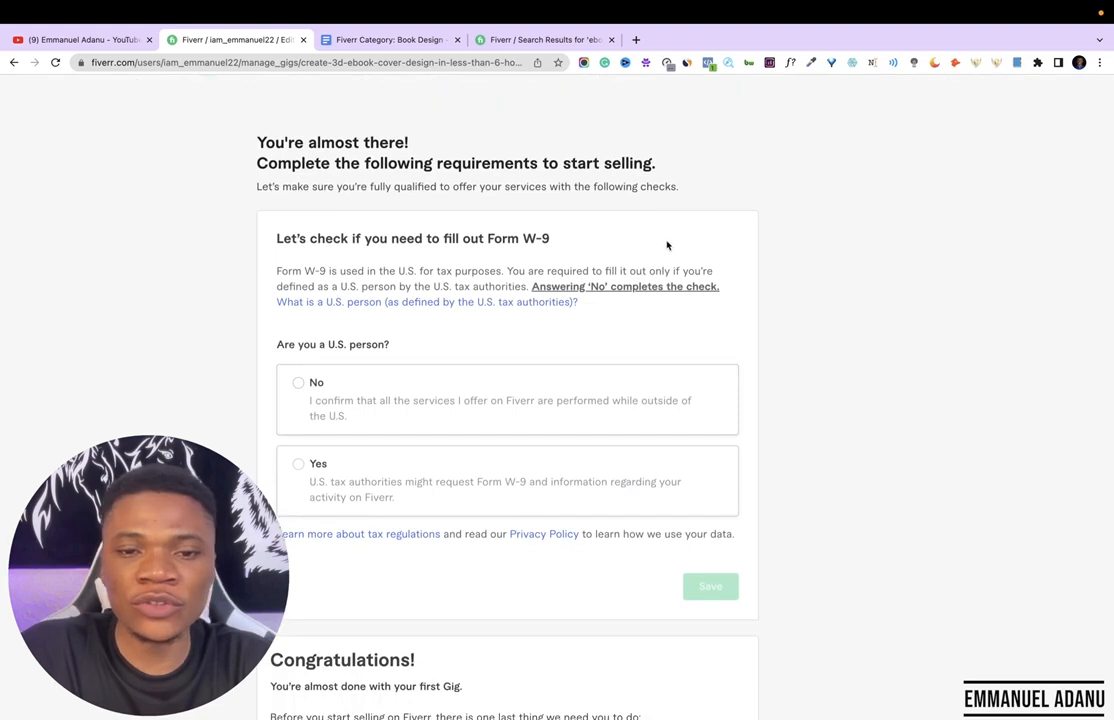
pyautogui.click(299, 383)
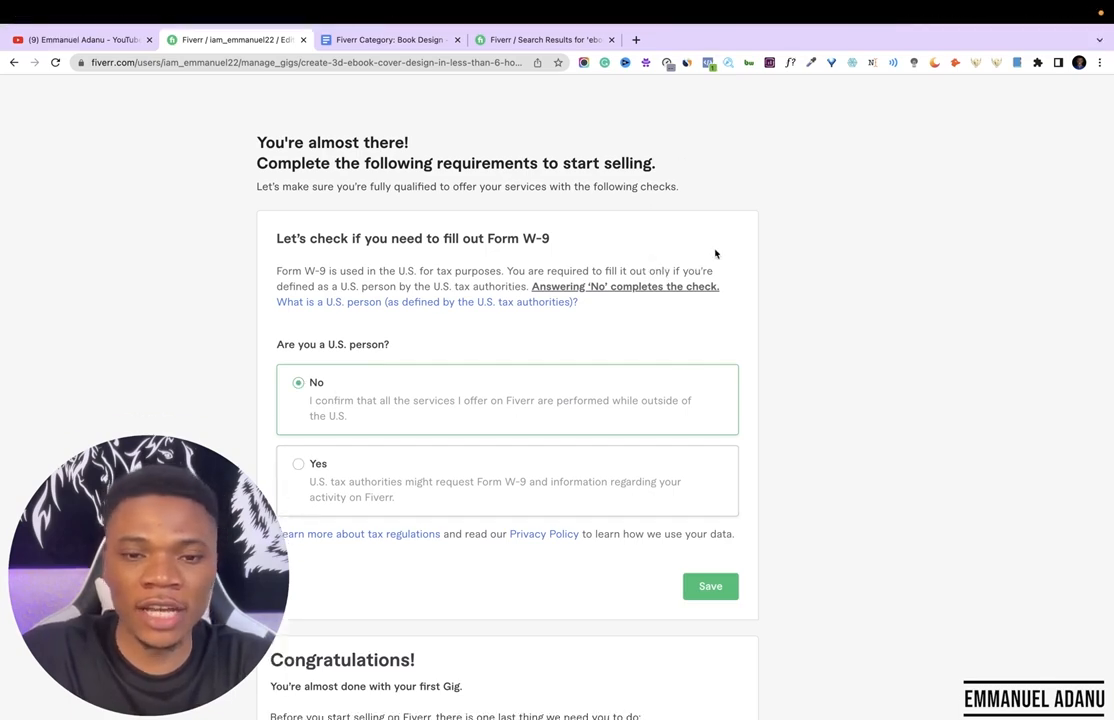
pyautogui.click(727, 588)
pyautogui.click(557, 472)
pyautogui.scroll(-3, 650, 500)
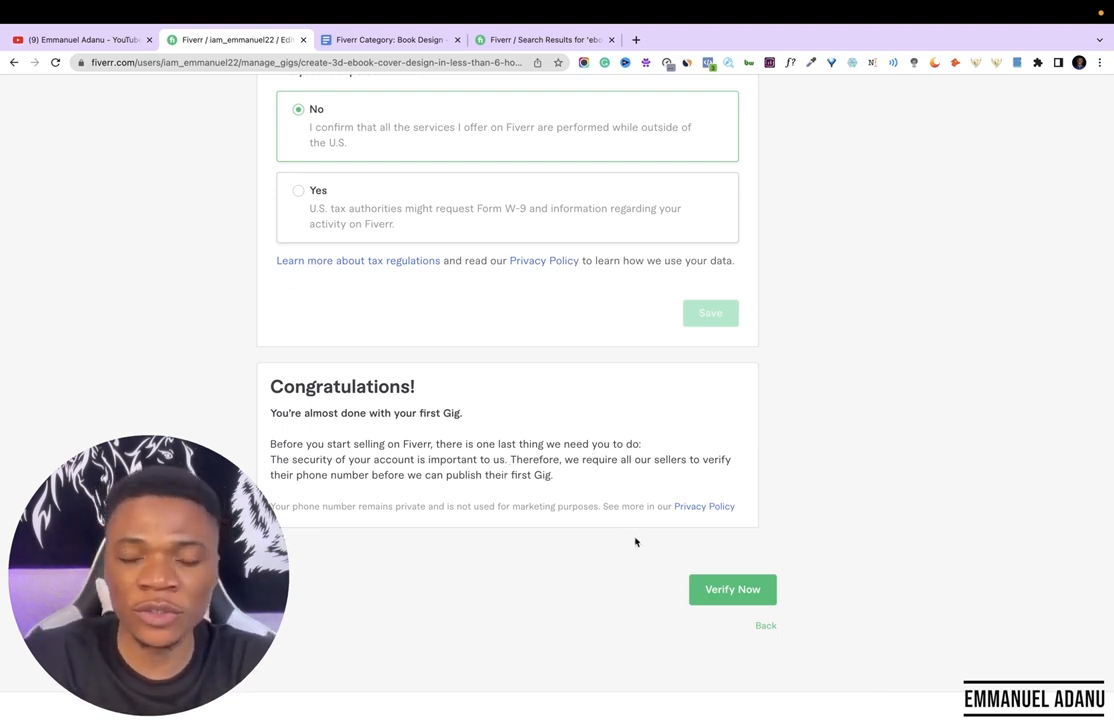
# Step: Verify the seller's phone number by SMS, entering the received verification code
pyautogui.click(734, 597)
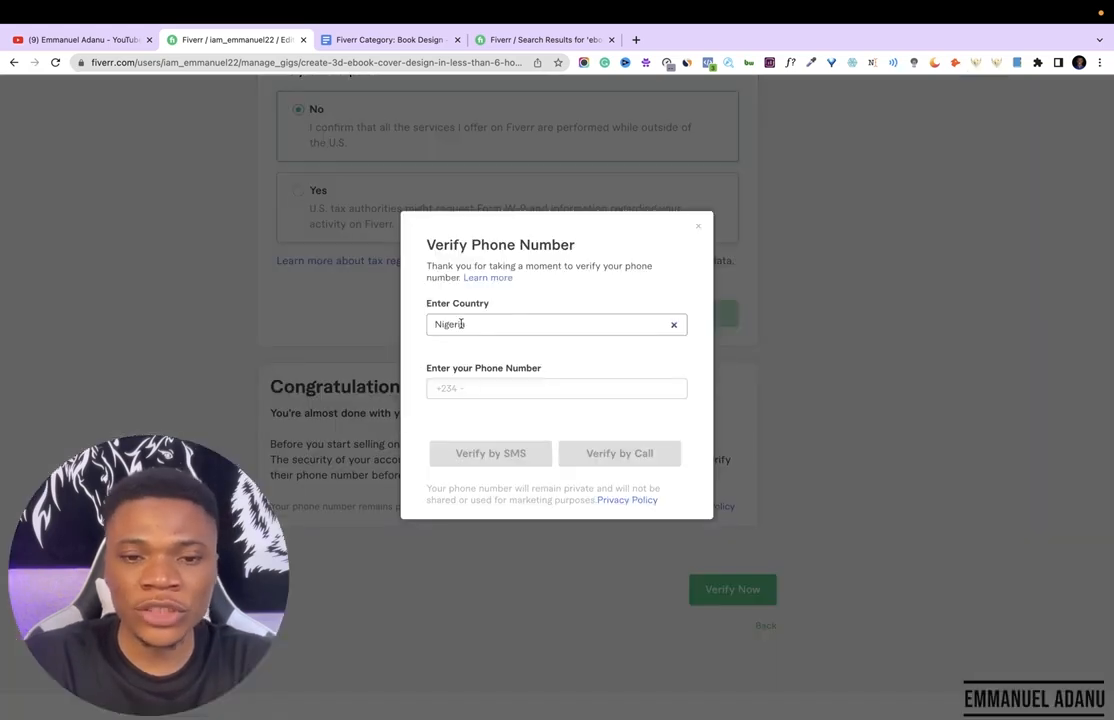
pyautogui.click(495, 388)
pyautogui.hotkey('ctrl', 'v')
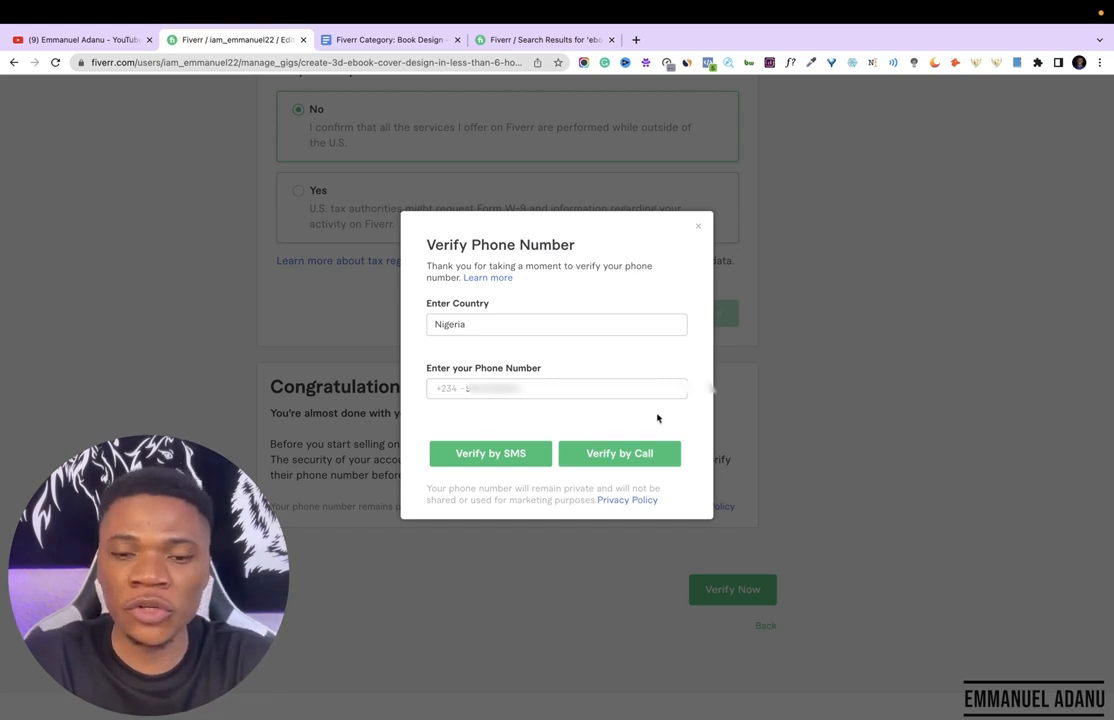
pyautogui.click(511, 453)
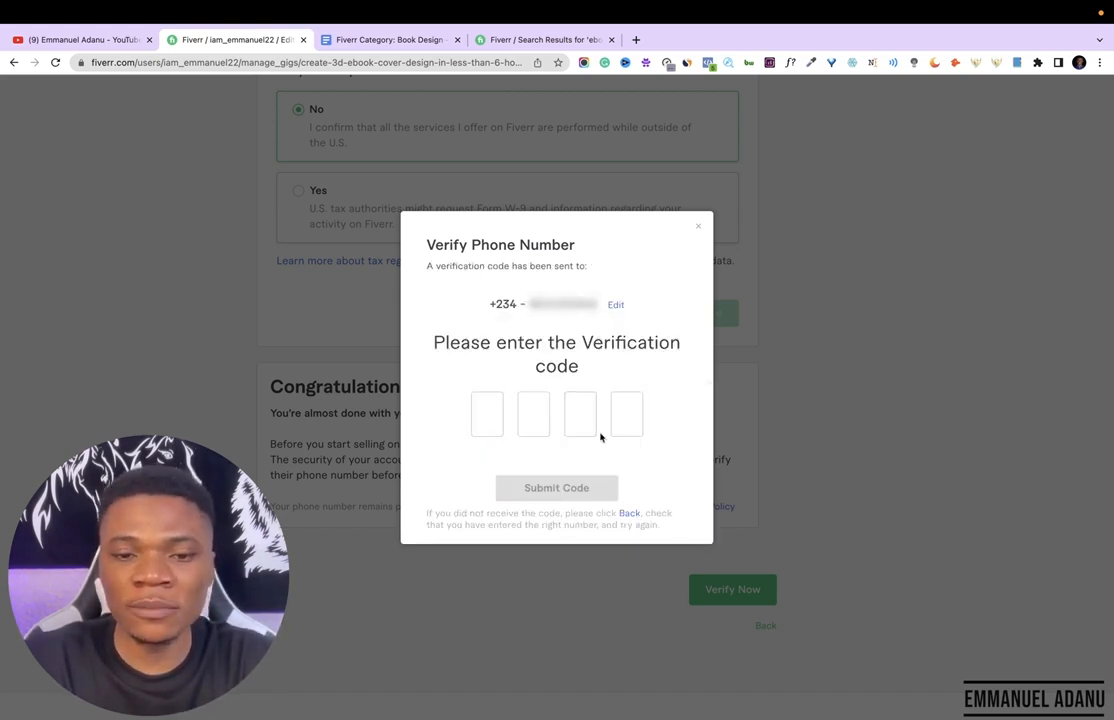
pyautogui.click(490, 420)
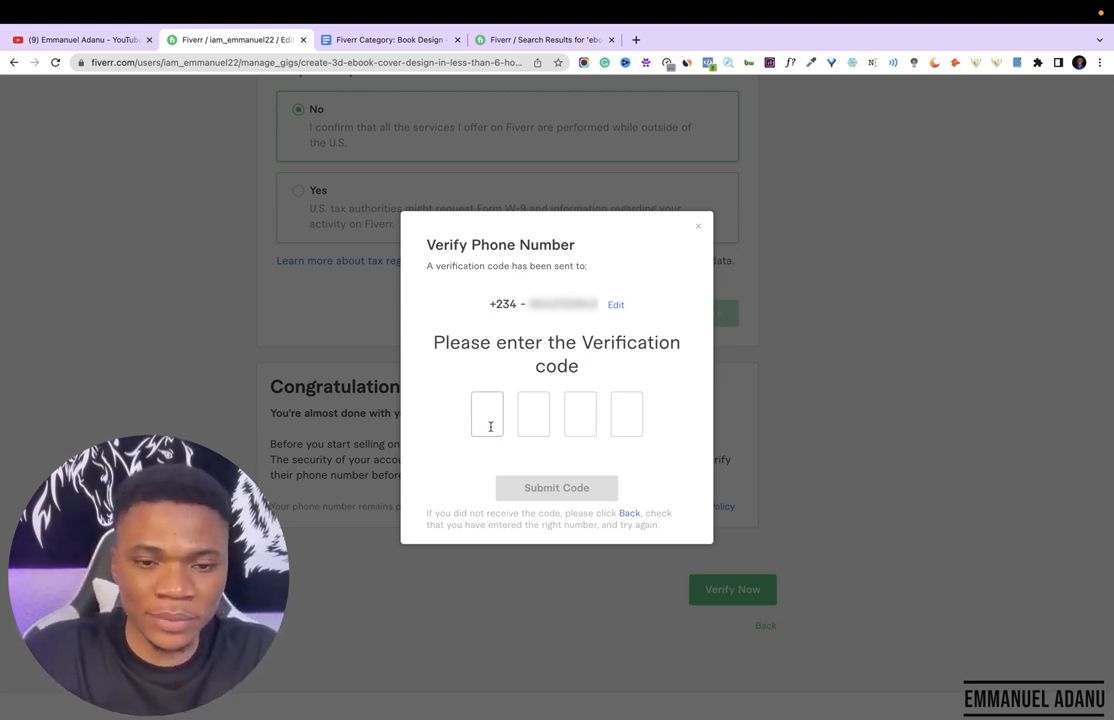
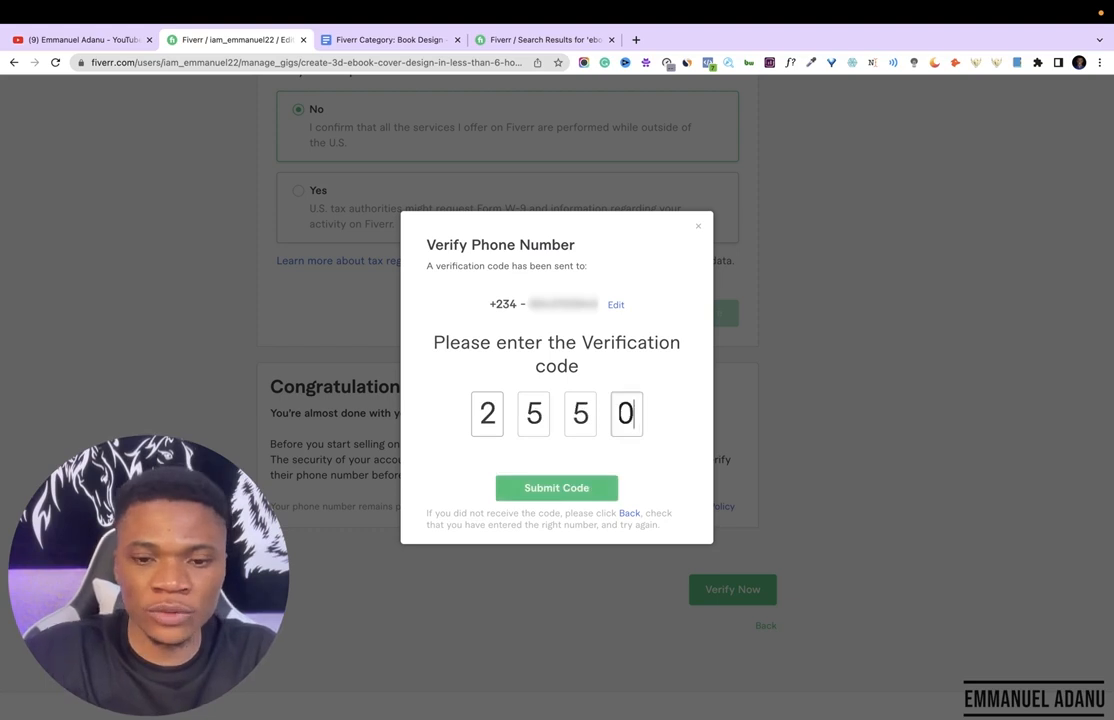
pyautogui.click(530, 488)
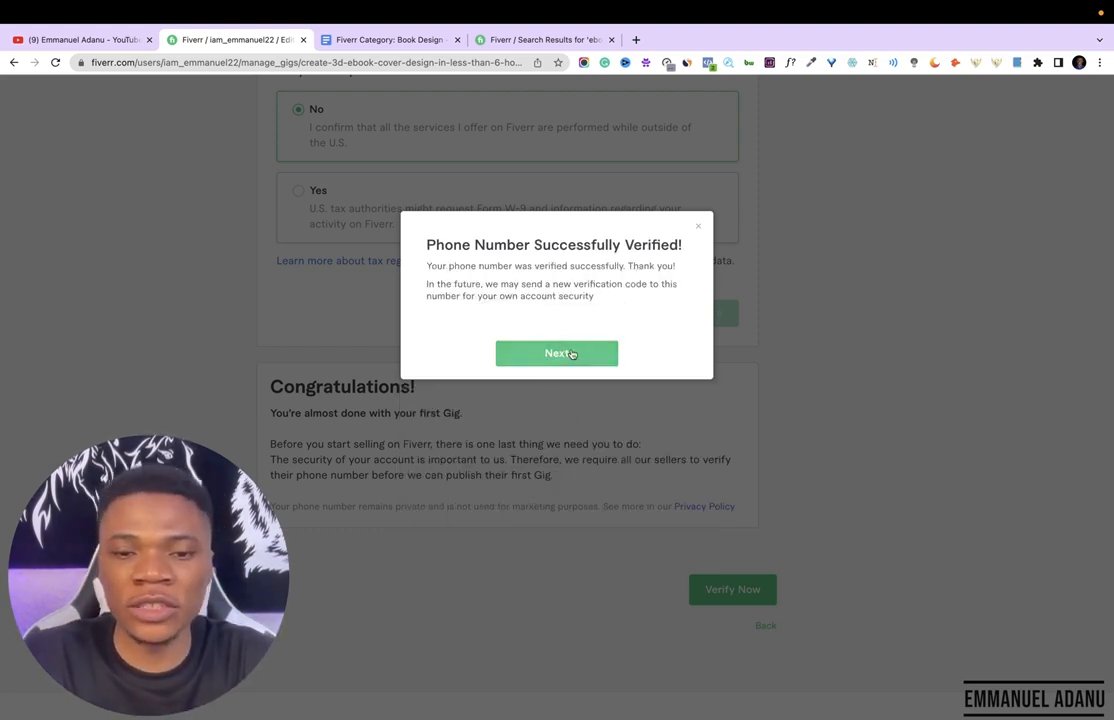
pyautogui.click(570, 353)
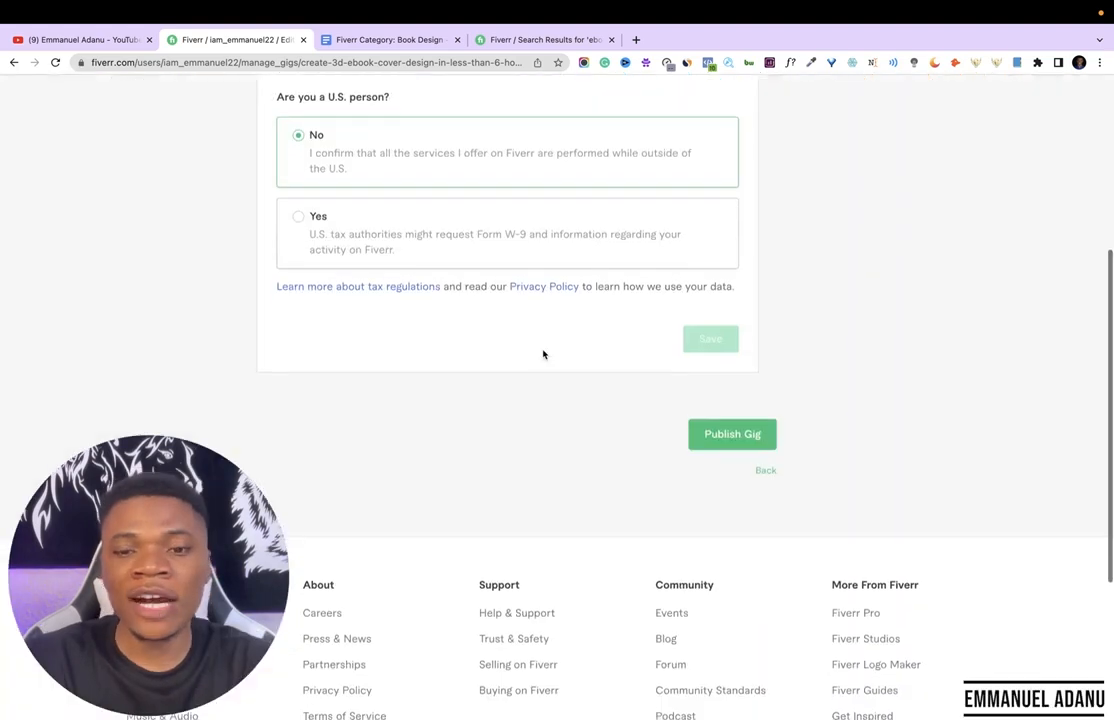
pyautogui.scroll(-1, 542, 353)
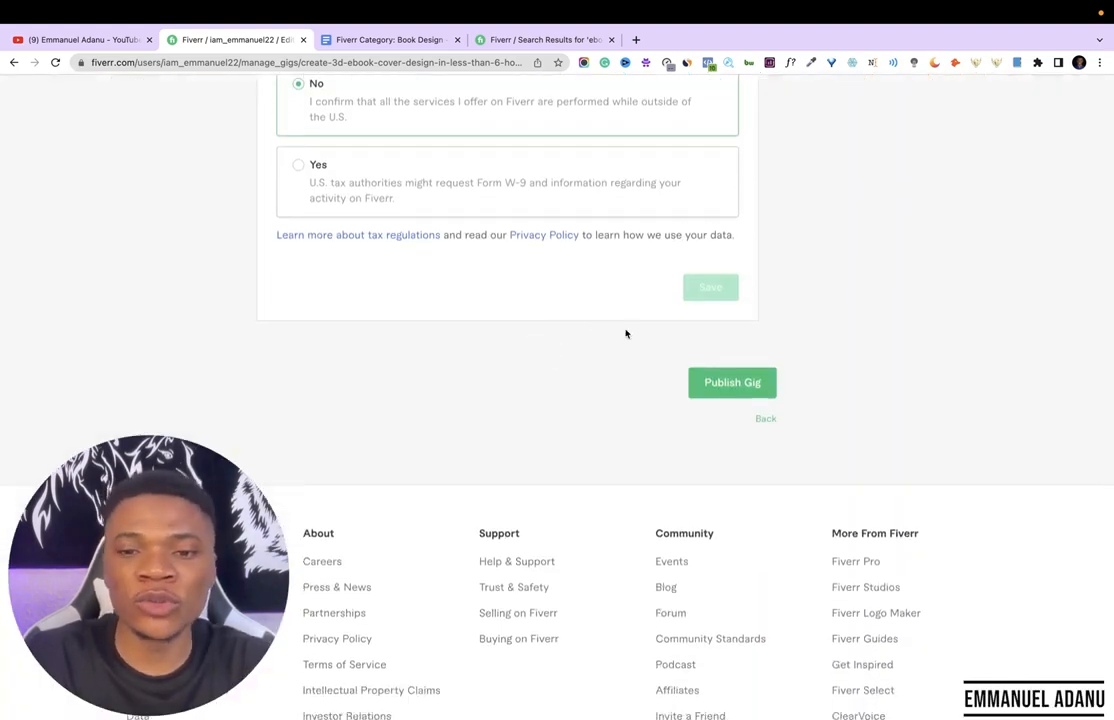
# Step: Publish the gig and open its copied link in a new browser tab
pyautogui.click(726, 382)
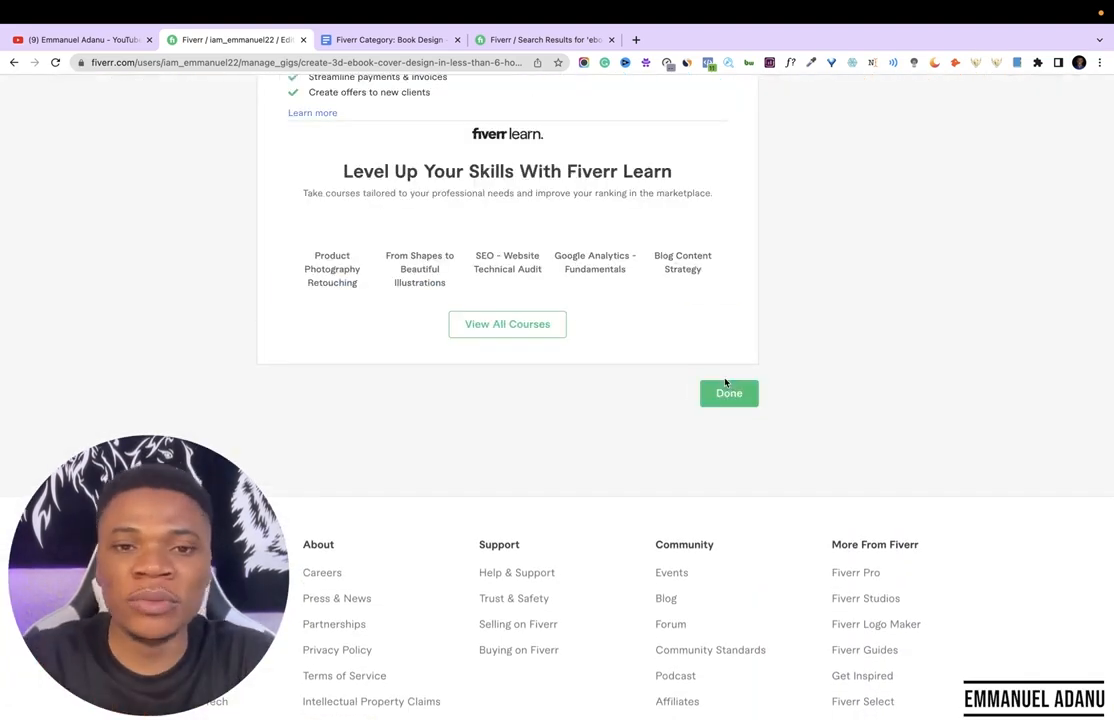
pyautogui.scroll(3, 730, 360)
pyautogui.moveTo(468, 297); pyautogui.dragTo(498, 294)
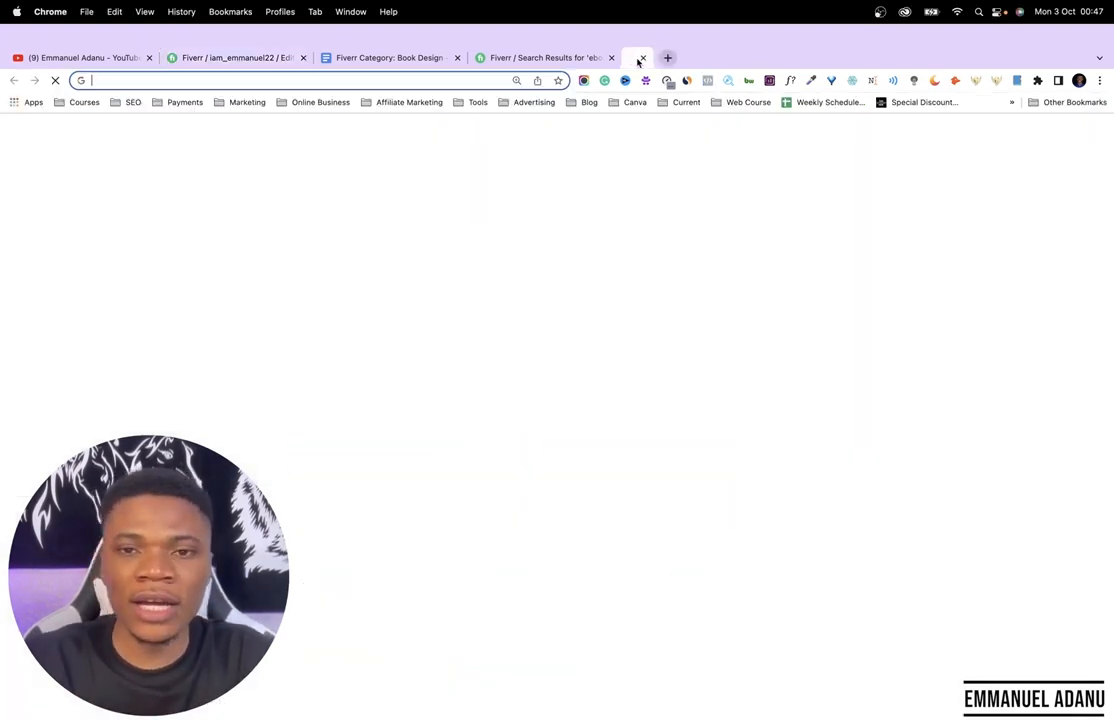
pyautogui.click(636, 57)
pyautogui.press('super+v')
pyautogui.press('Return')
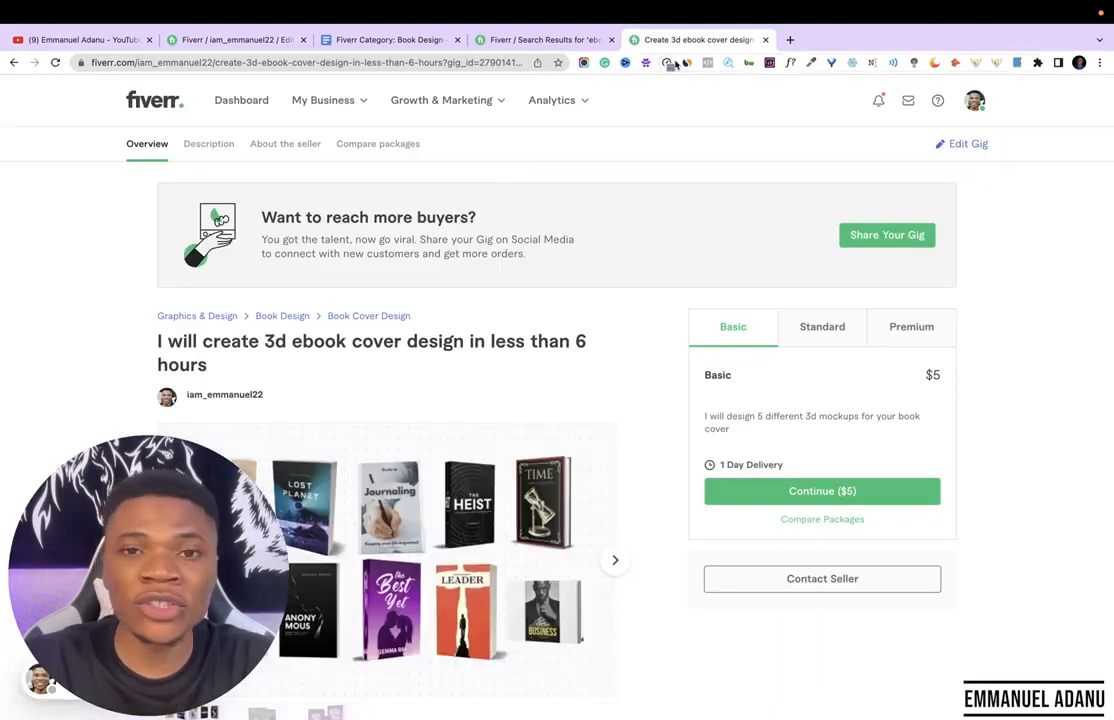
# Step: Return to the editor's publish page and finish to the gigs list
pyautogui.click(270, 41)
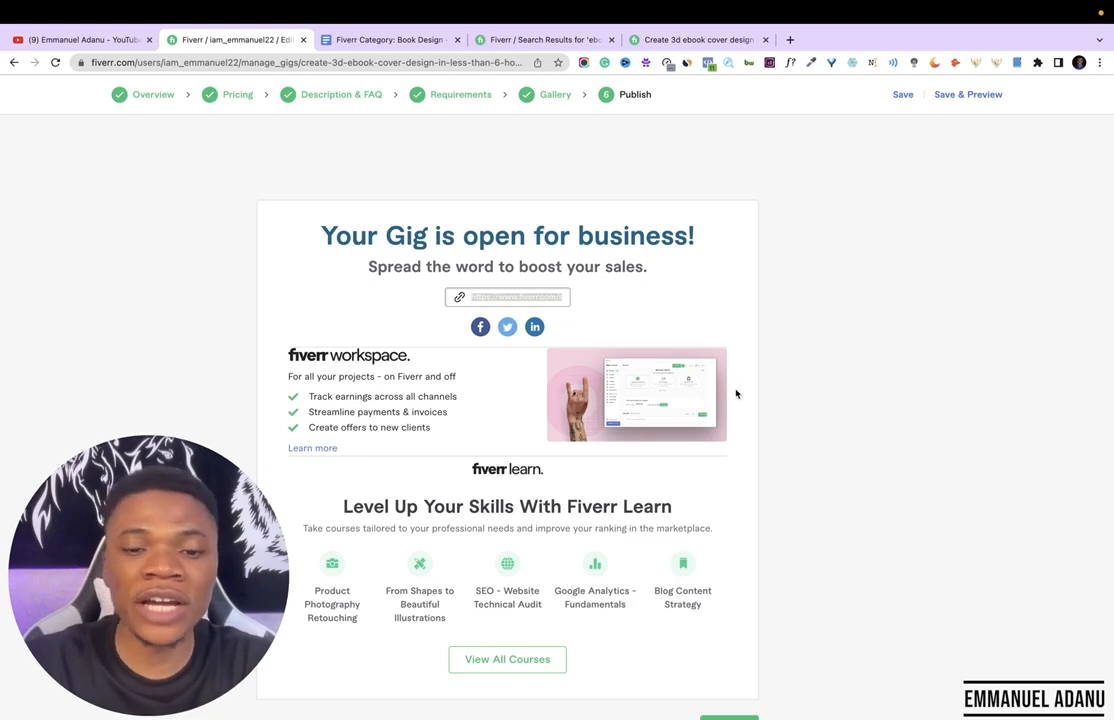
pyautogui.scroll(-3, 740, 400)
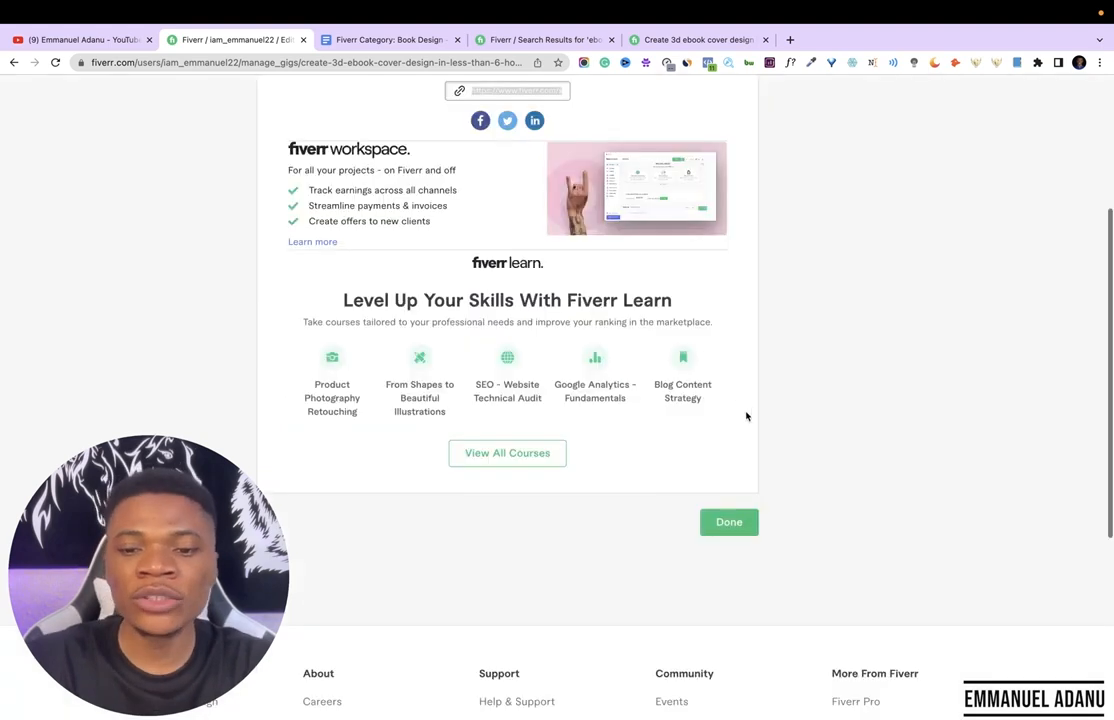
pyautogui.click(729, 522)
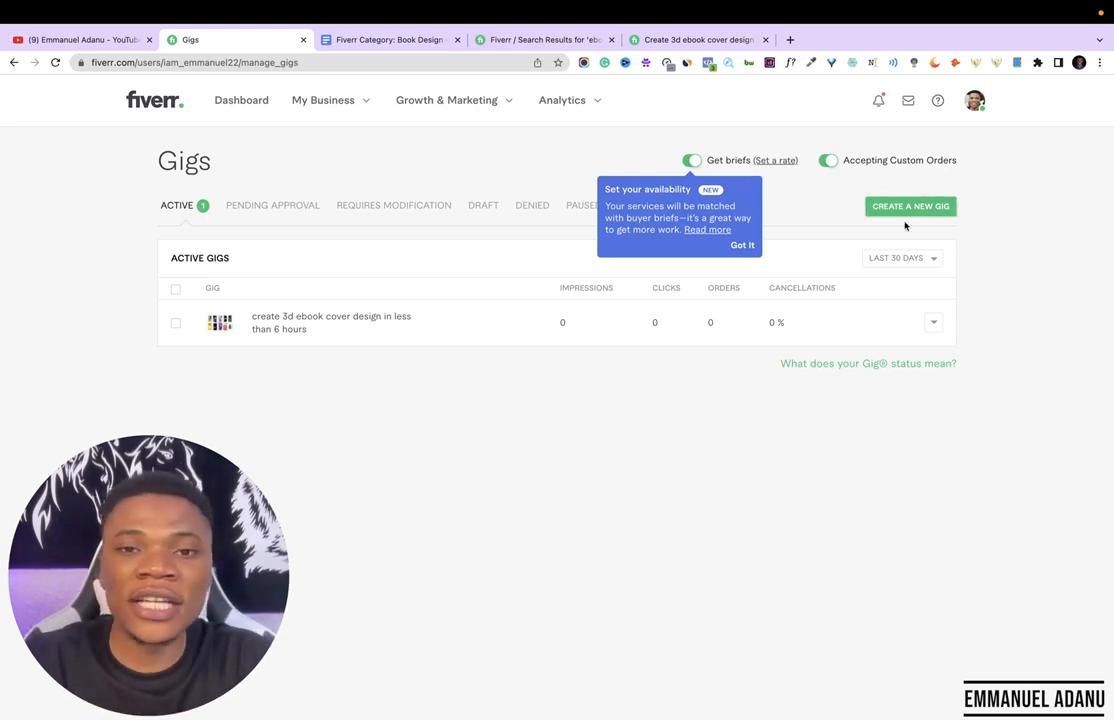
# Step: Dismiss the availability tip and view the $5 3d ebook cover gig on the seller profile
pyautogui.click(742, 245)
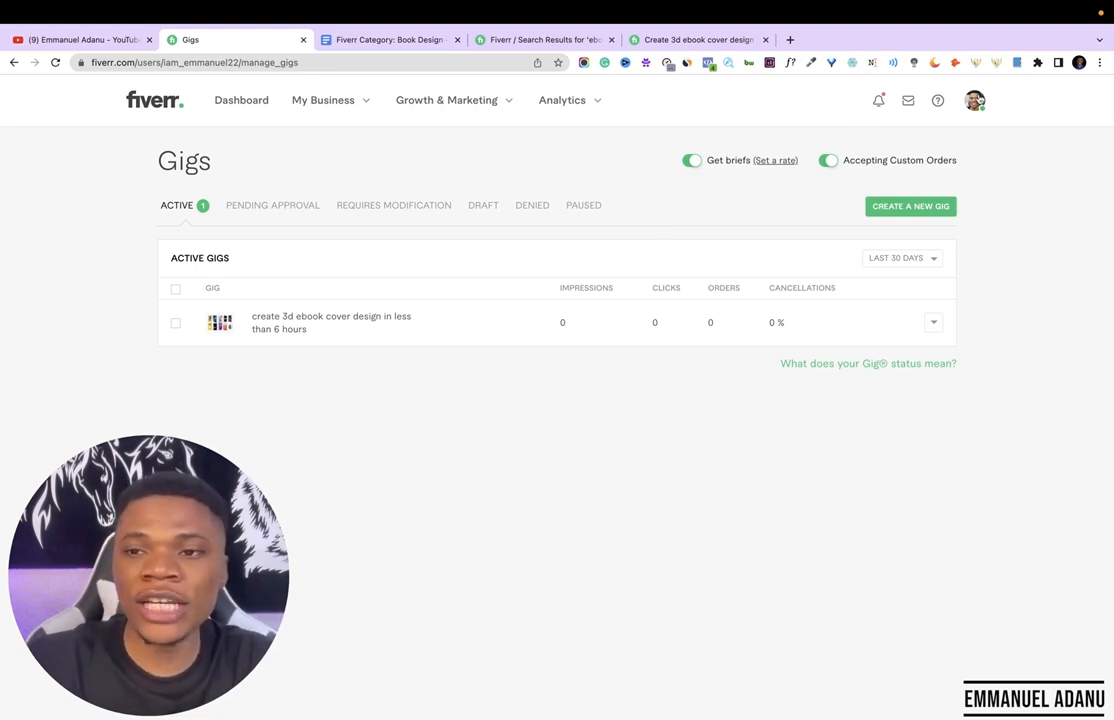
pyautogui.click(974, 100)
pyautogui.click(860, 232)
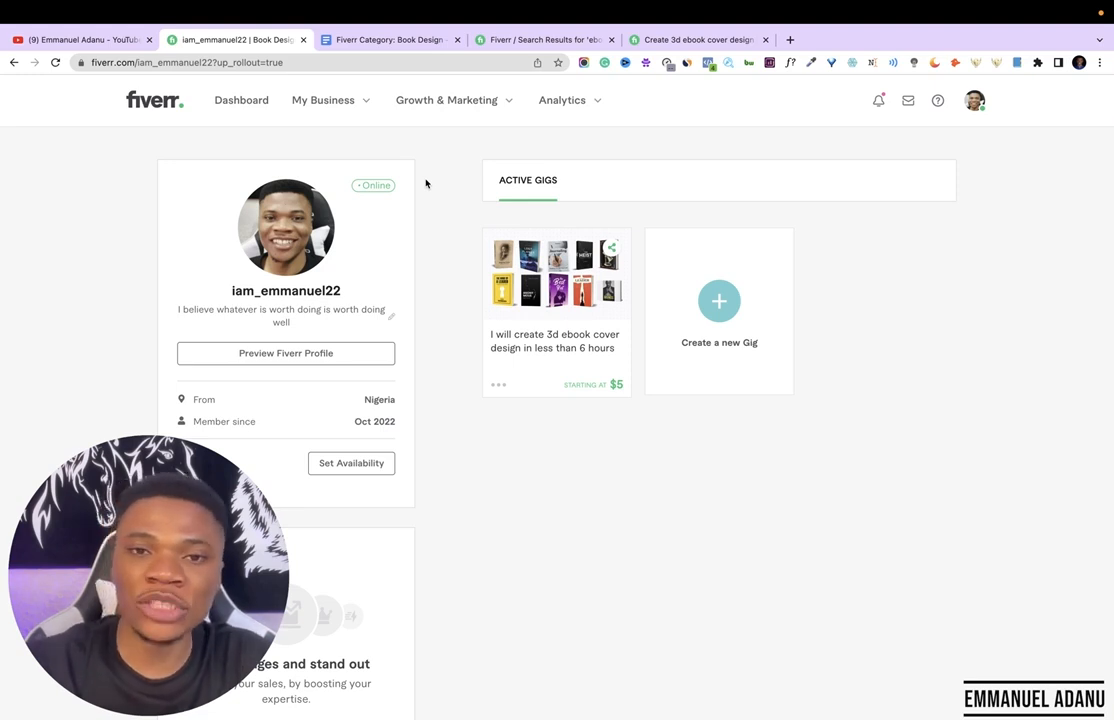
pyautogui.click(517, 40)
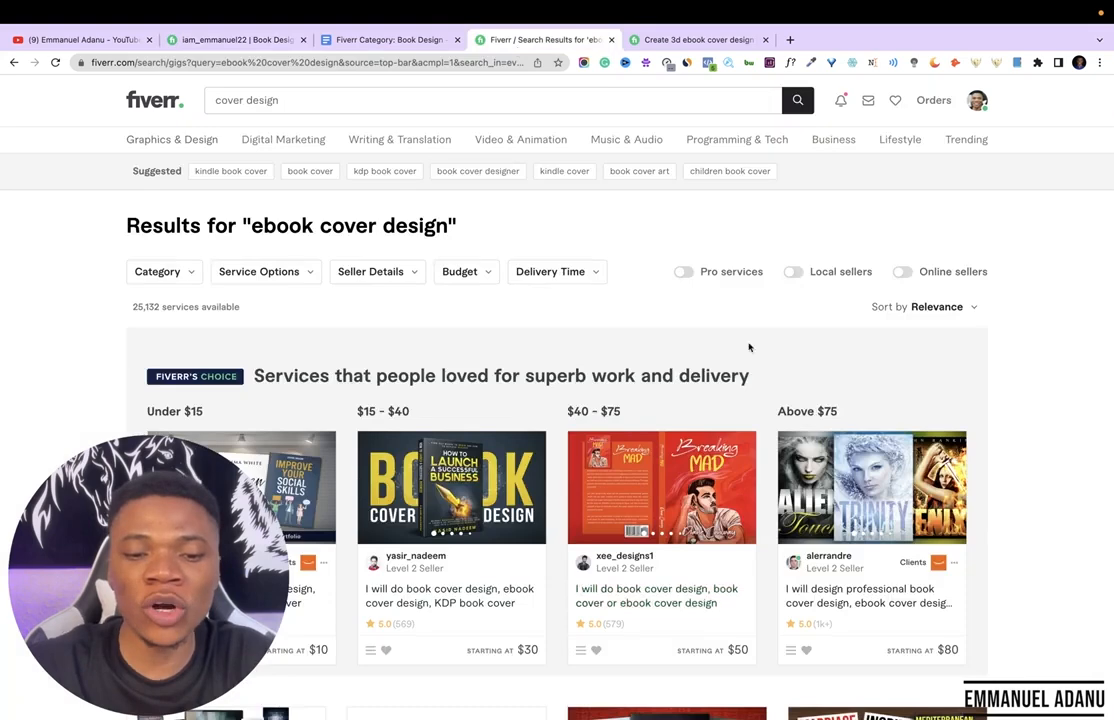
pyautogui.click(250, 44)
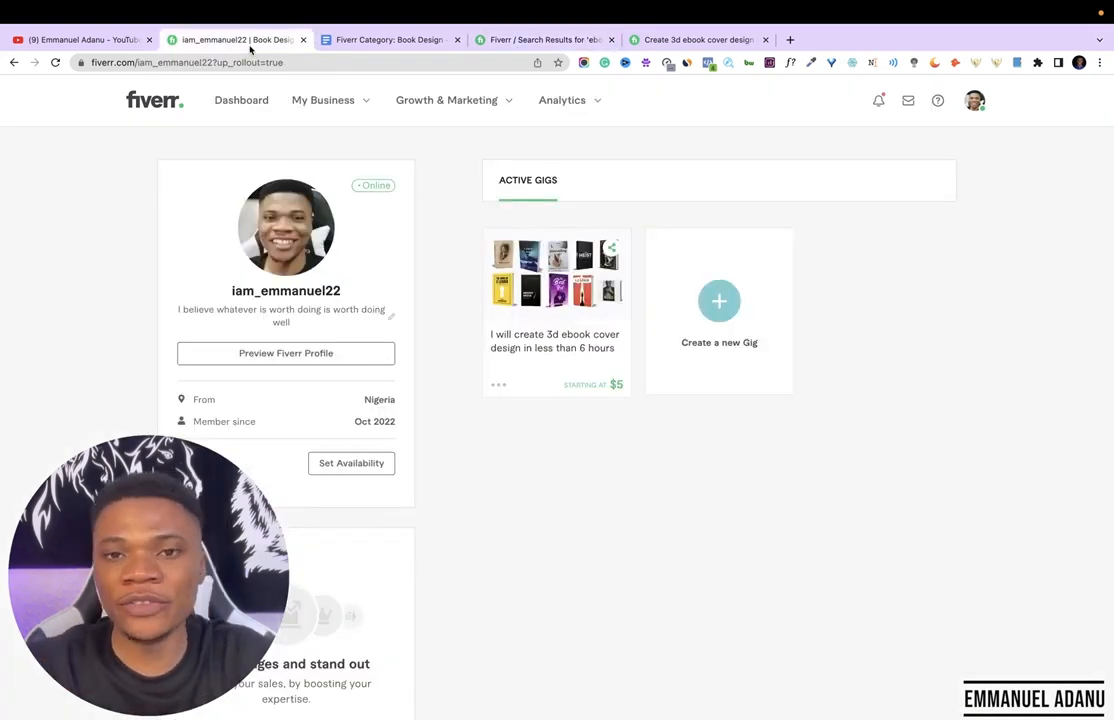